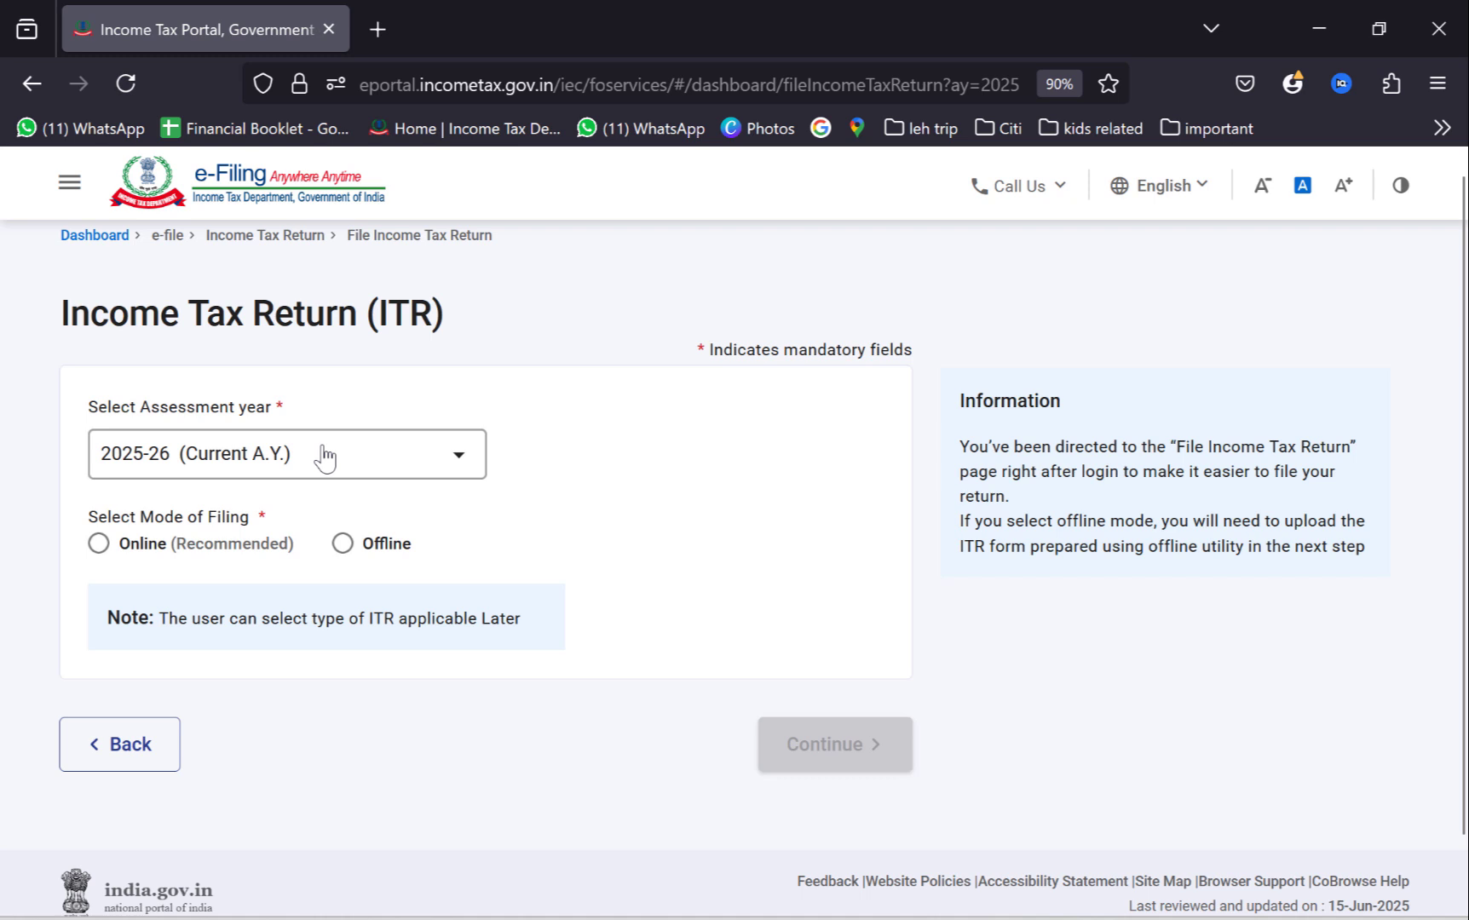
# Start a new online income tax return filing for A.Y. 2025-26 with the Individual status
pyautogui.click(109, 545)
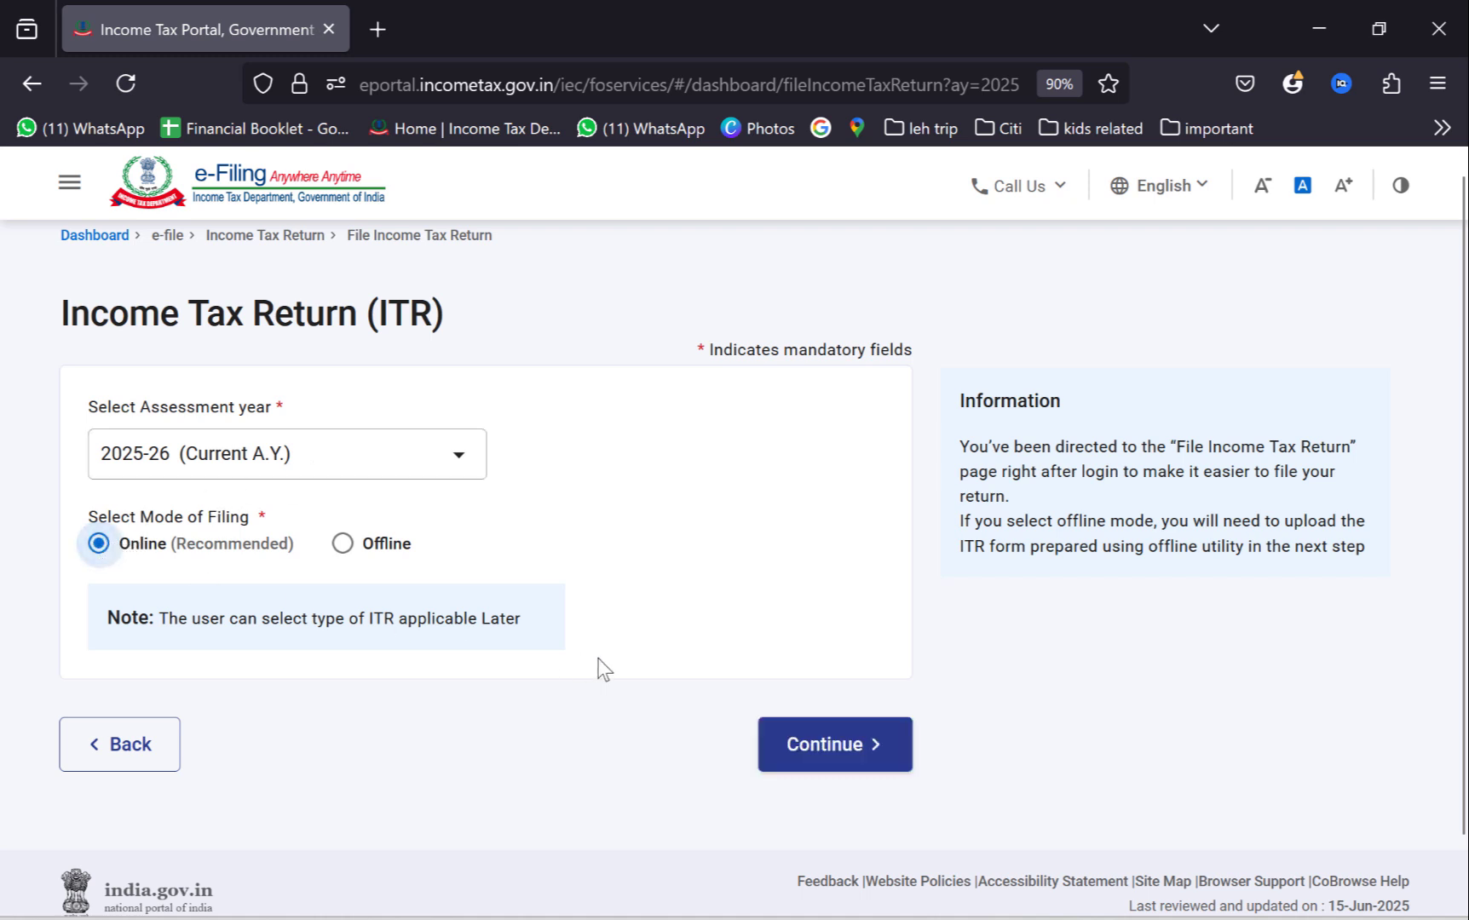
pyautogui.click(807, 746)
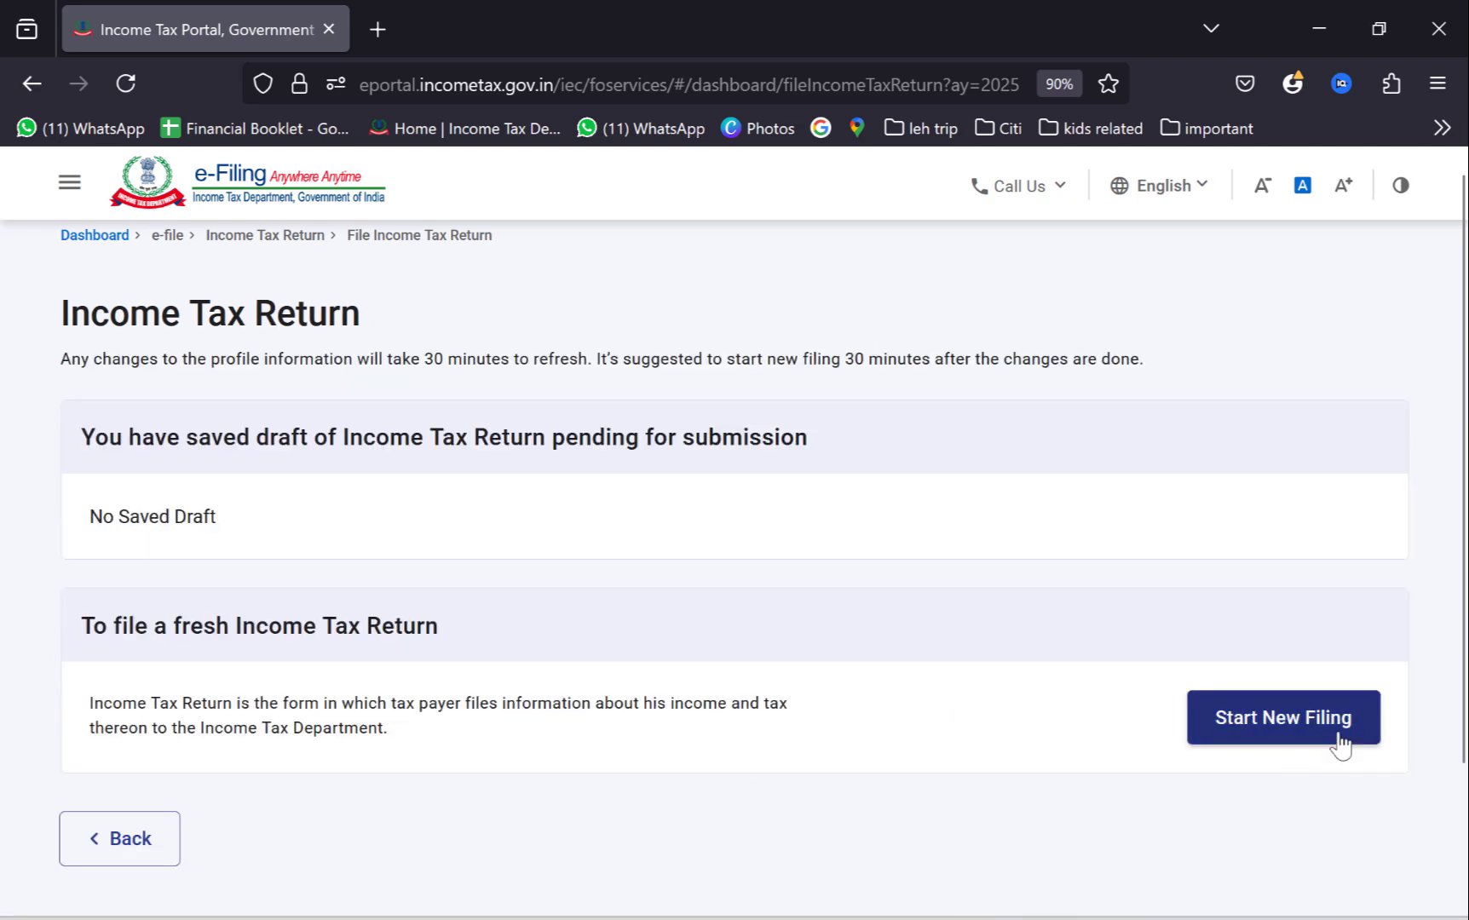
pyautogui.click(1339, 741)
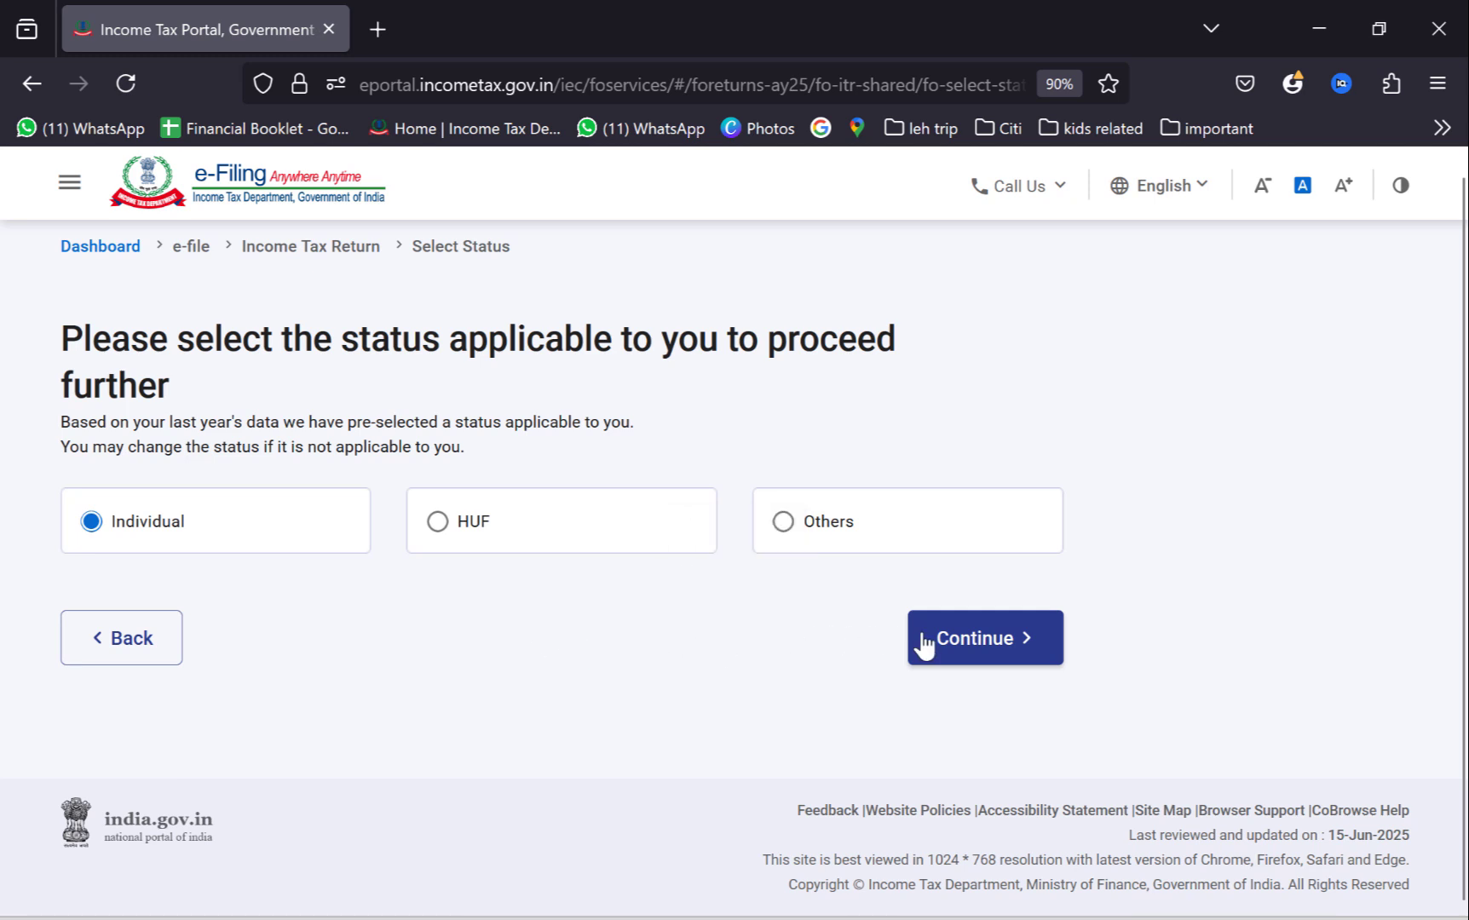
pyautogui.click(972, 647)
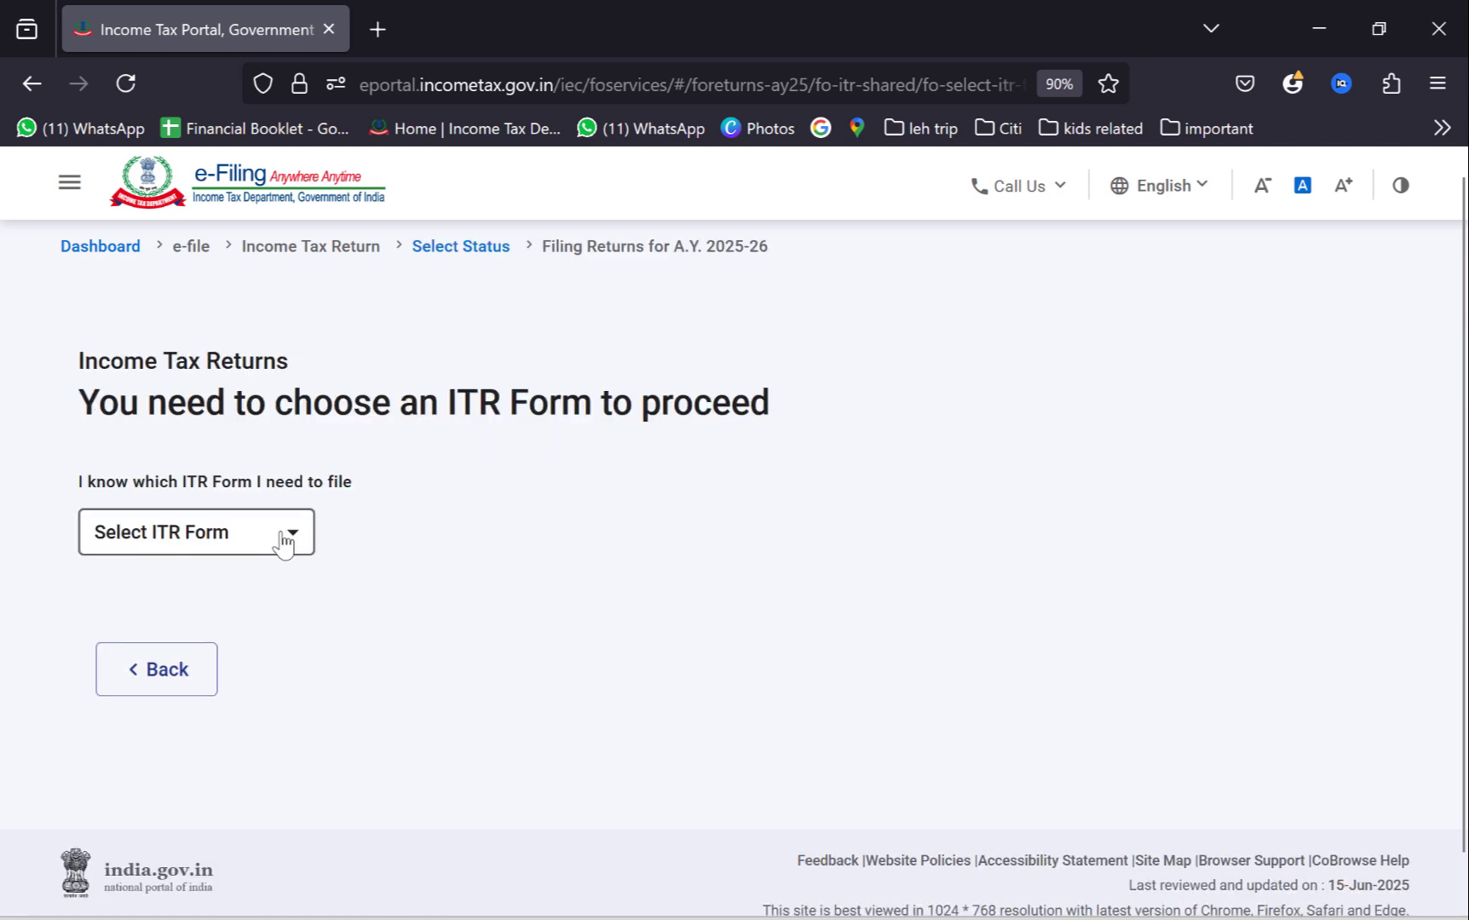
# Select the ITR-1 form, acknowledge the new tax regime notice and get started with the return
pyautogui.click(284, 542)
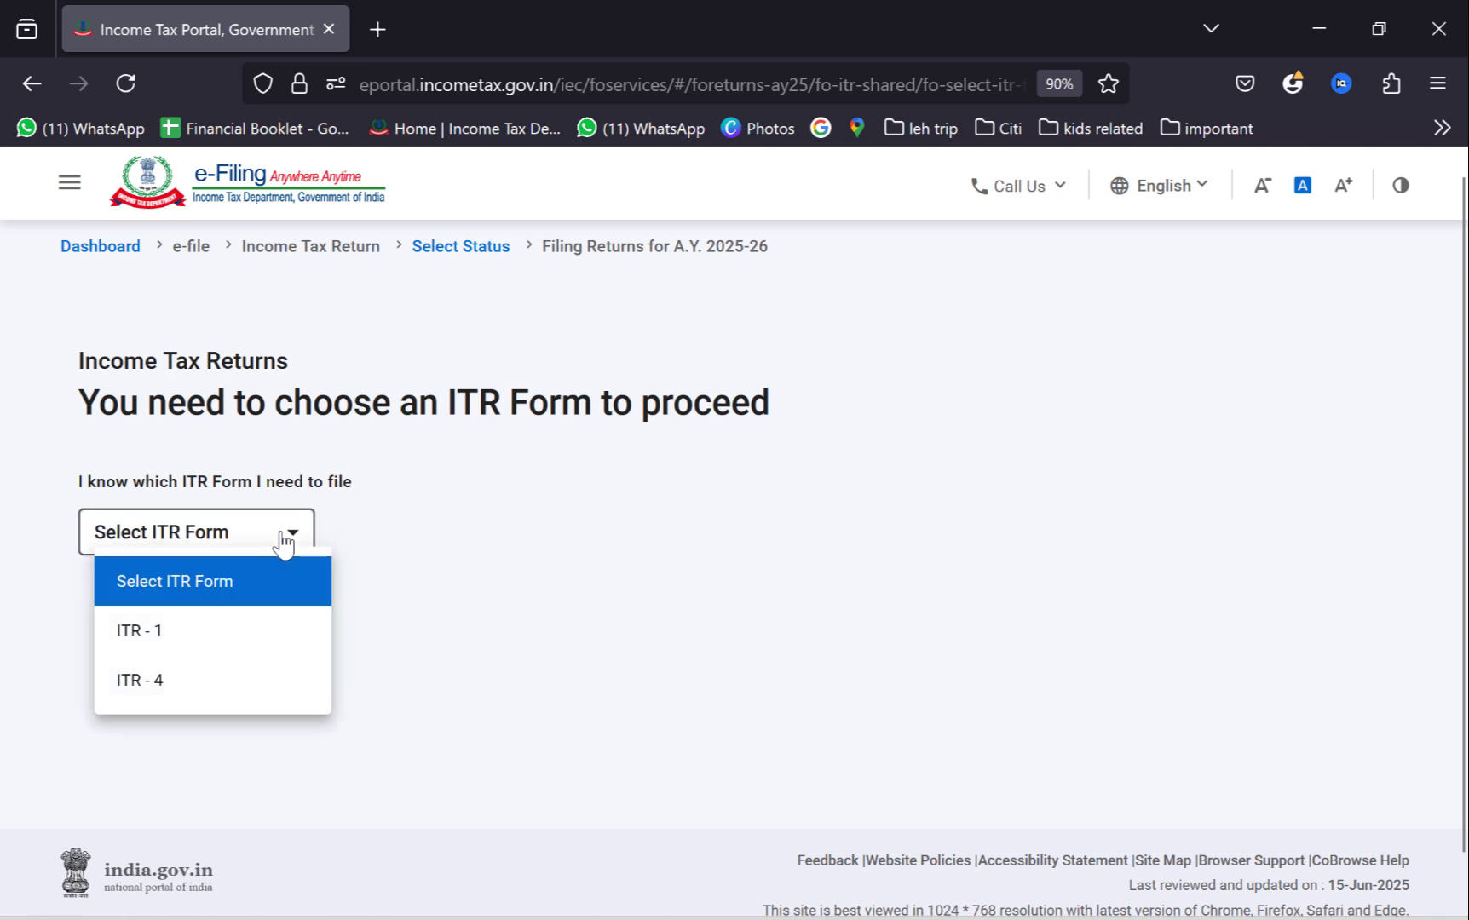
pyautogui.click(195, 645)
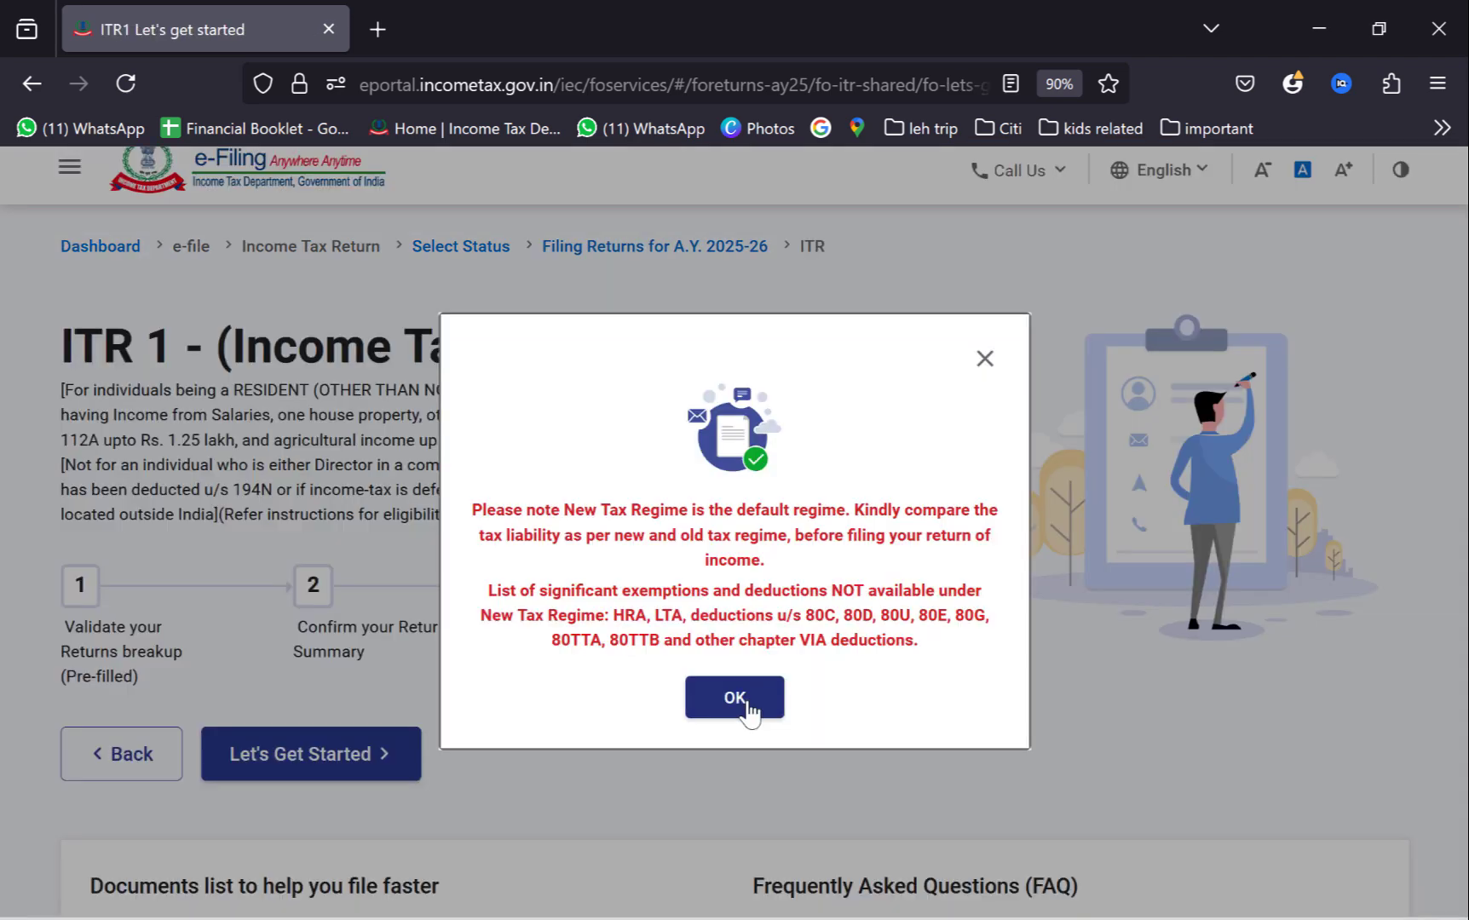
pyautogui.click(735, 698)
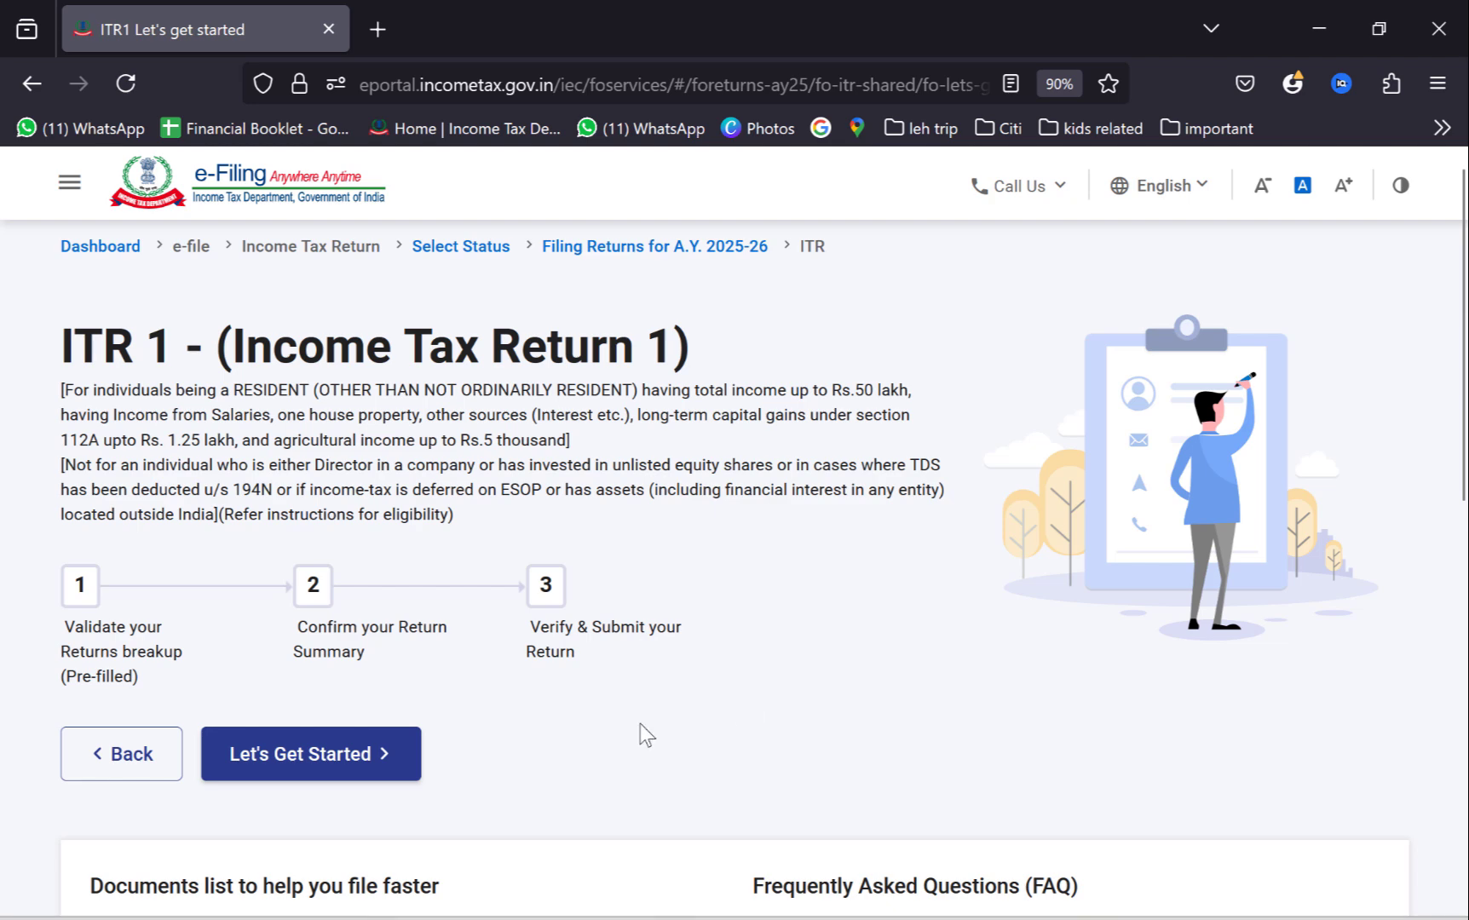
pyautogui.click(382, 757)
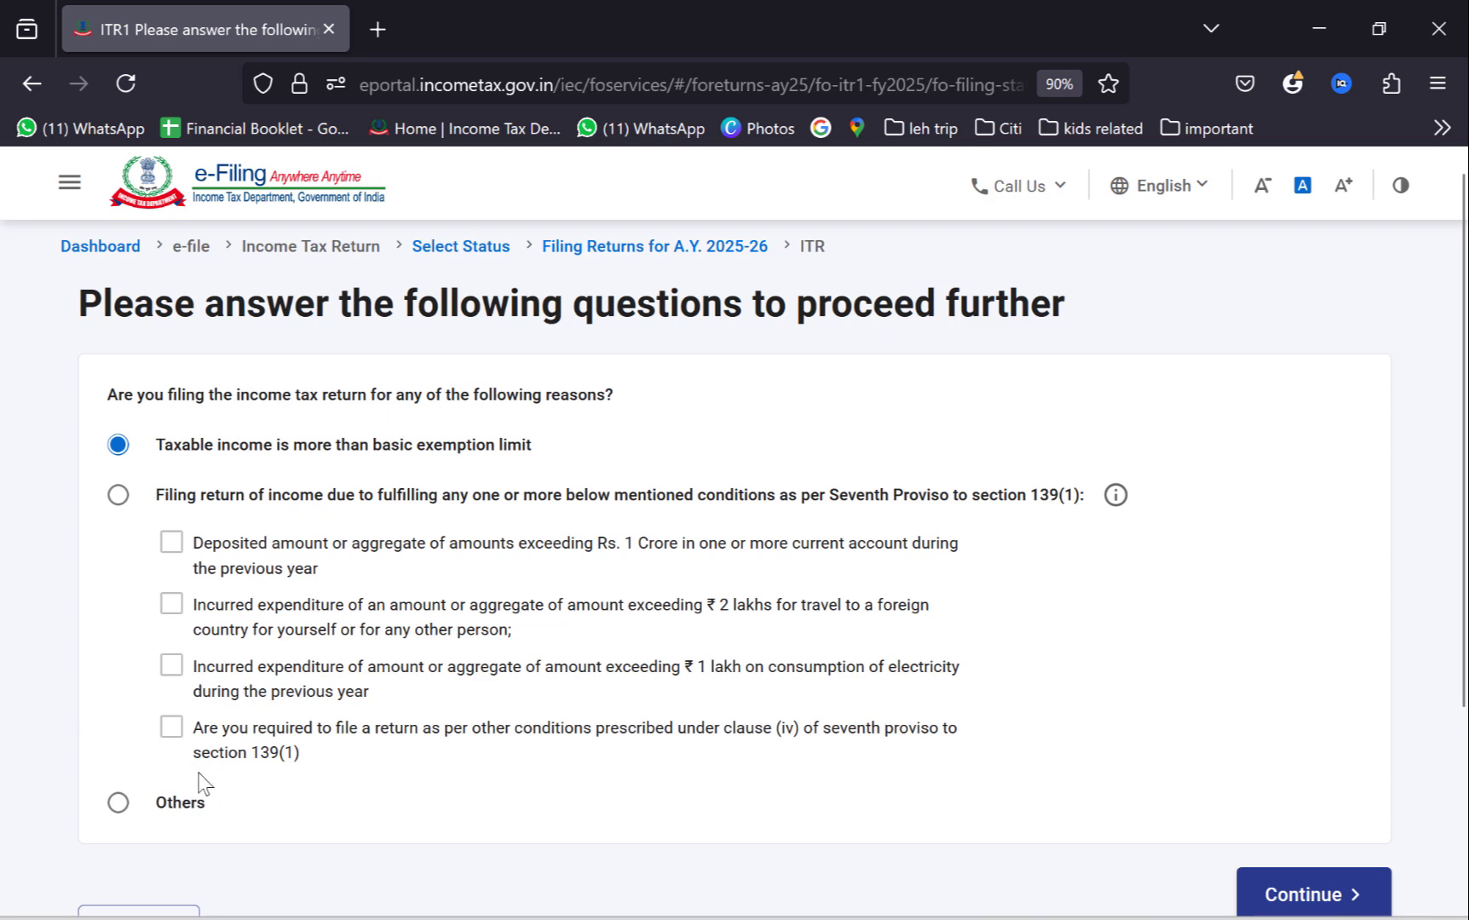
# Give Others as the reason for filing the return, continue, and acknowledge the pre-filled data notice
pyautogui.click(110, 808)
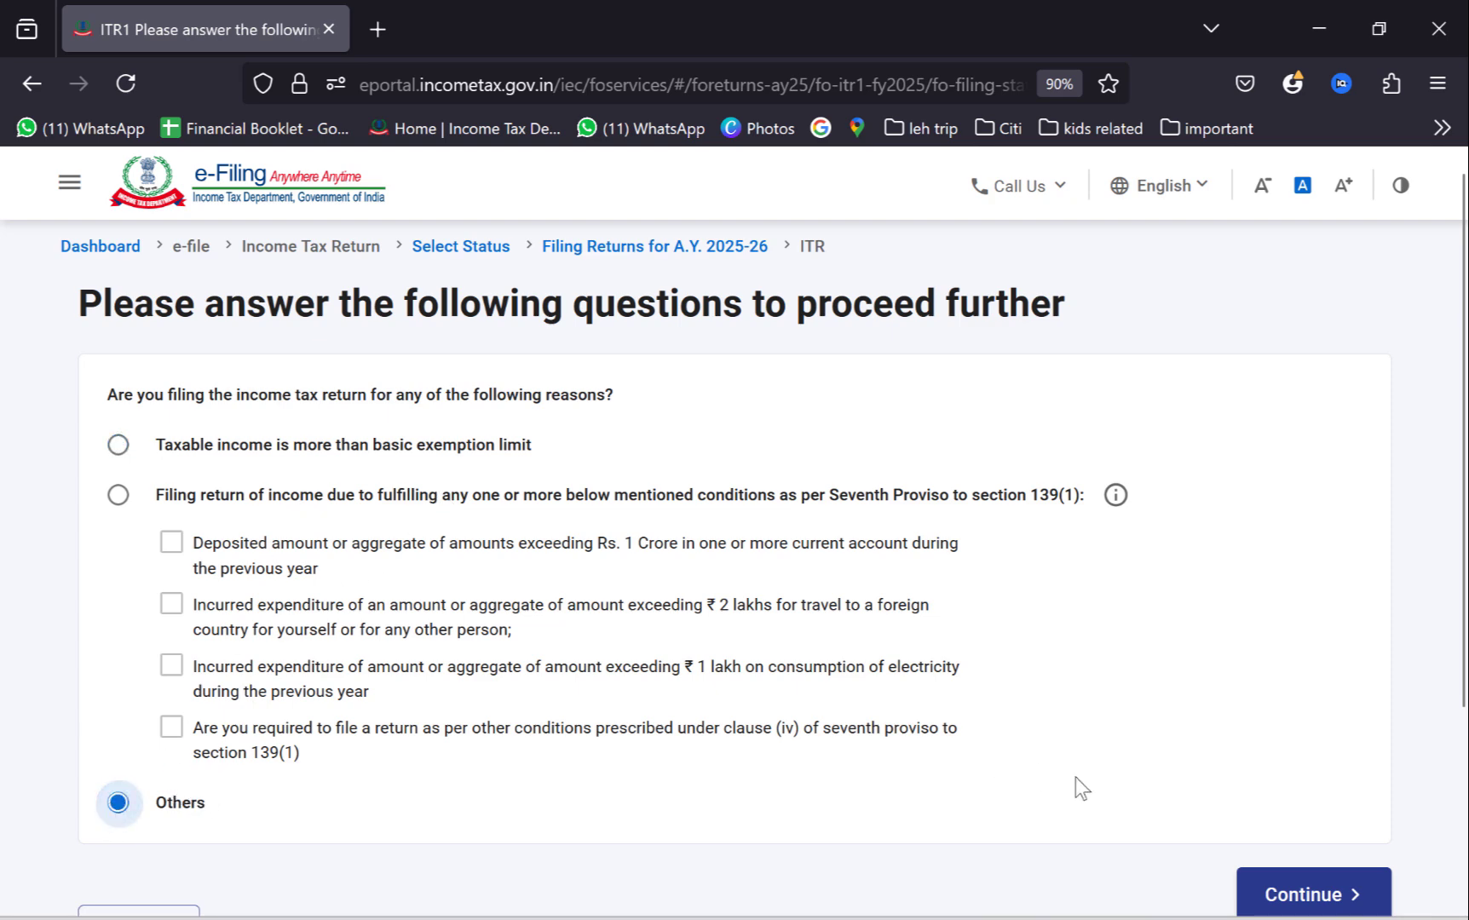
pyautogui.click(1312, 898)
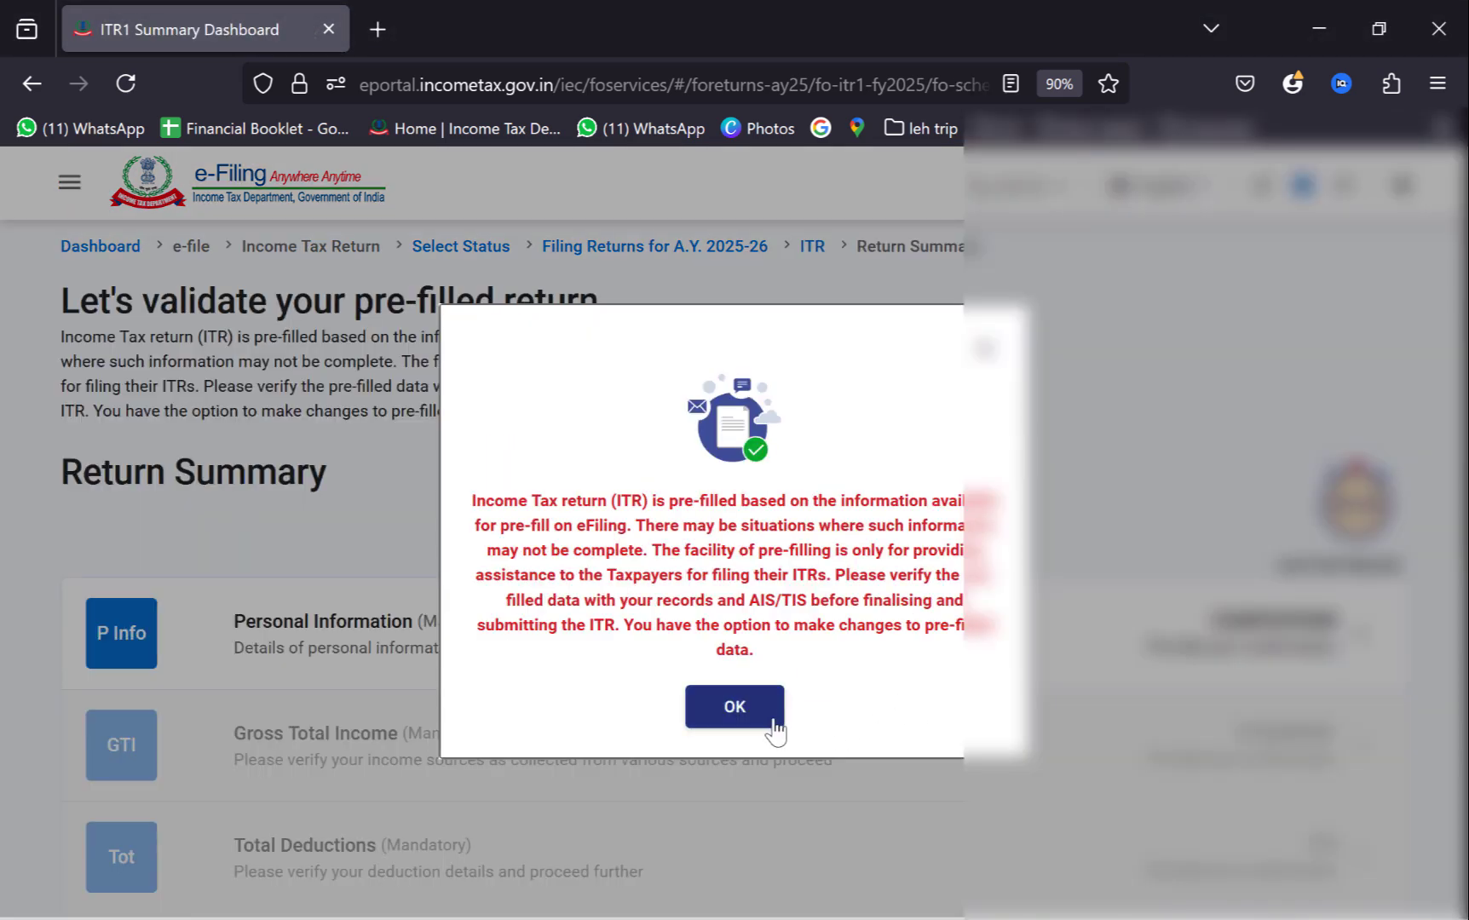
pyautogui.click(735, 707)
# In Personal Information, set Nature of Employment to Others, review the filing section and tax regime choice, and confirm the section
pyautogui.scroll(-4, 869, 599)
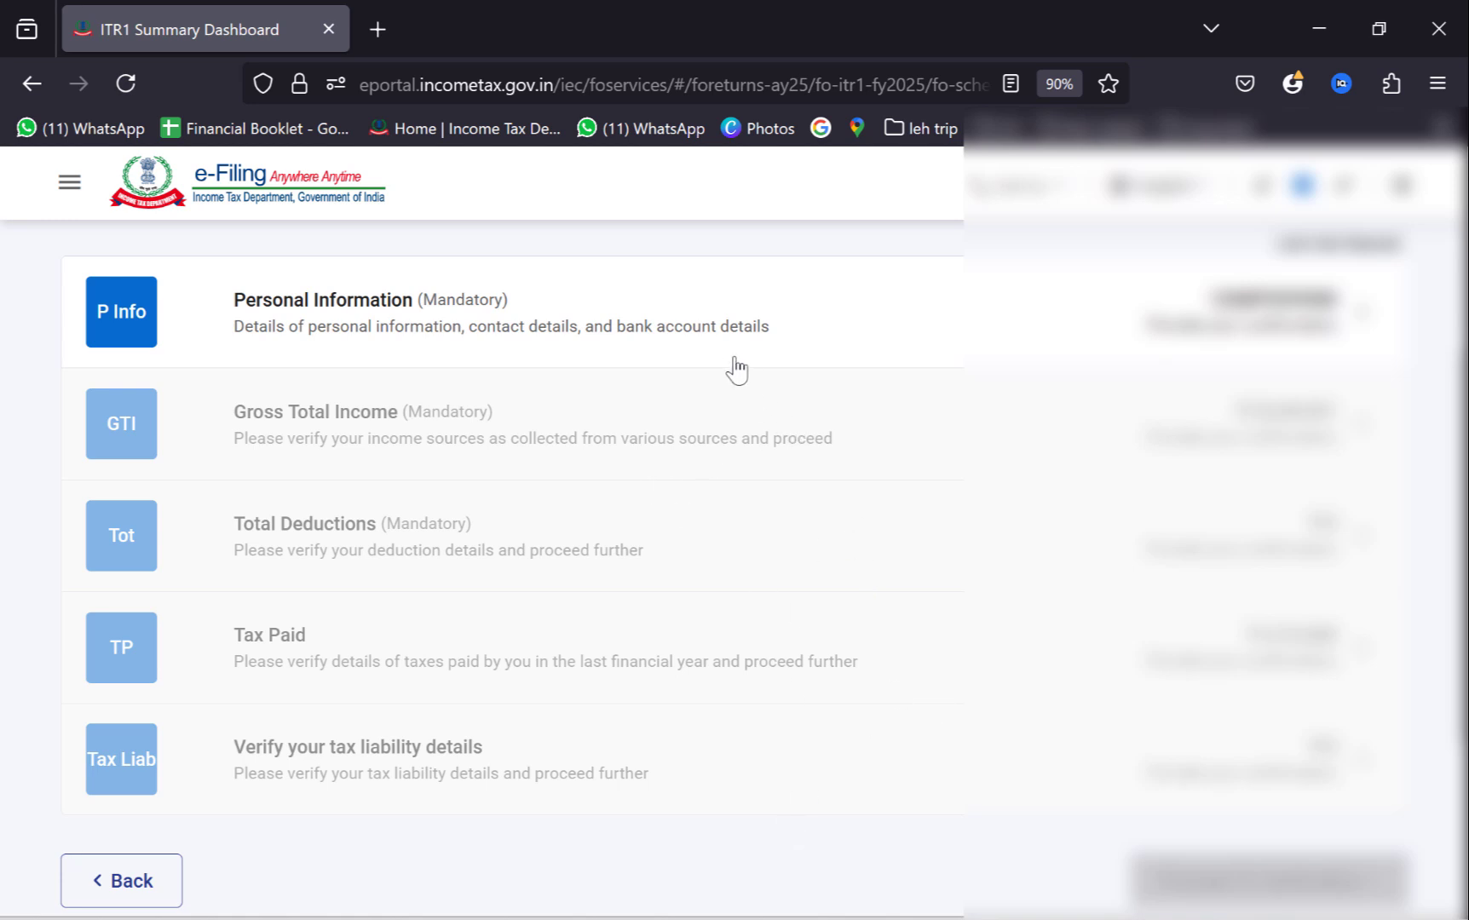
pyautogui.click(692, 334)
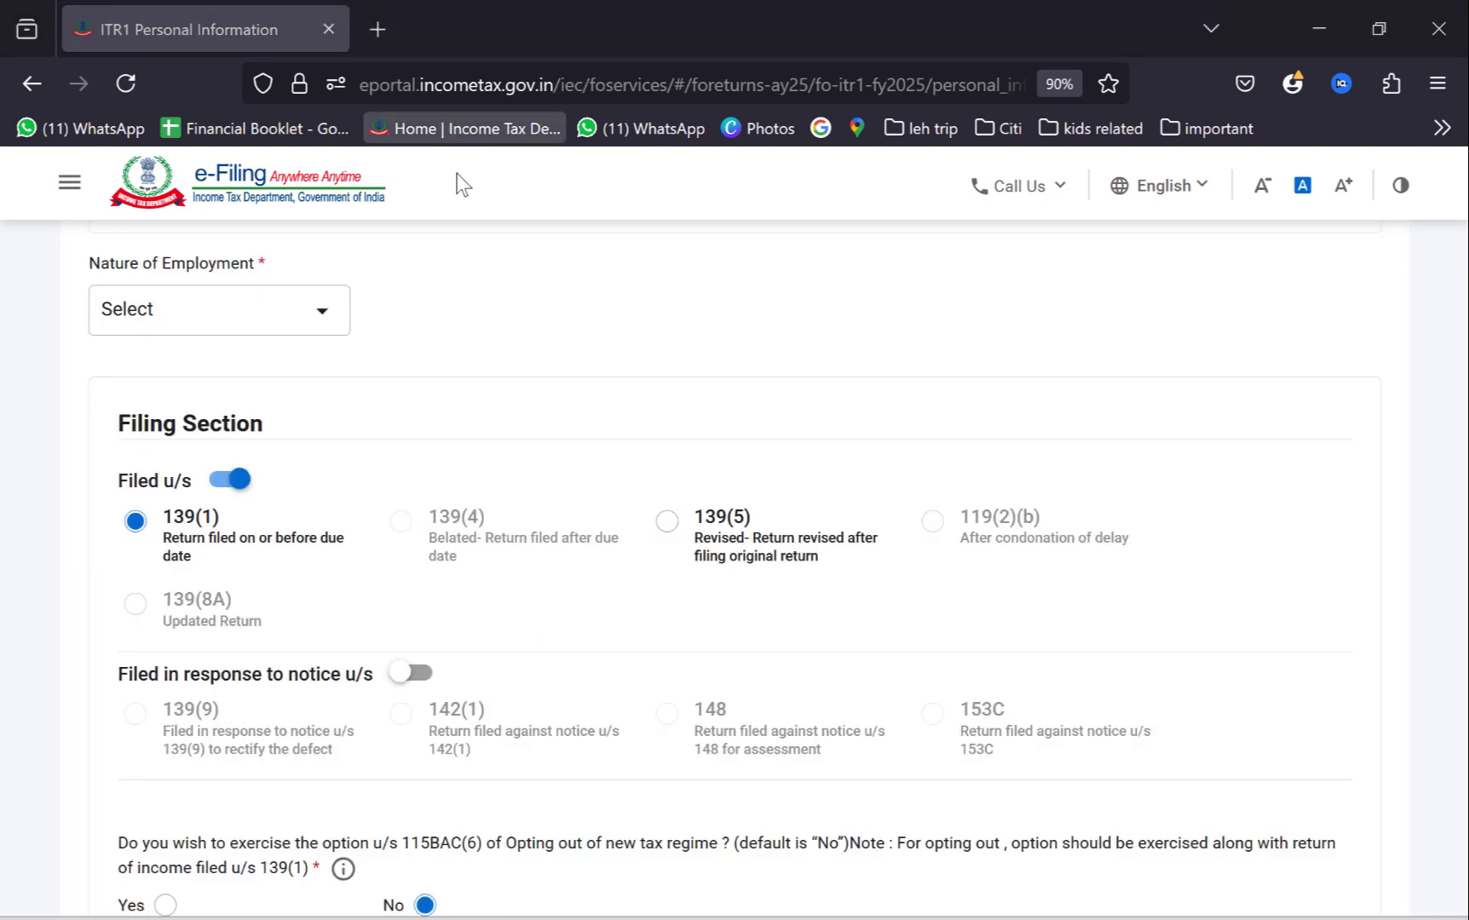
pyautogui.click(253, 316)
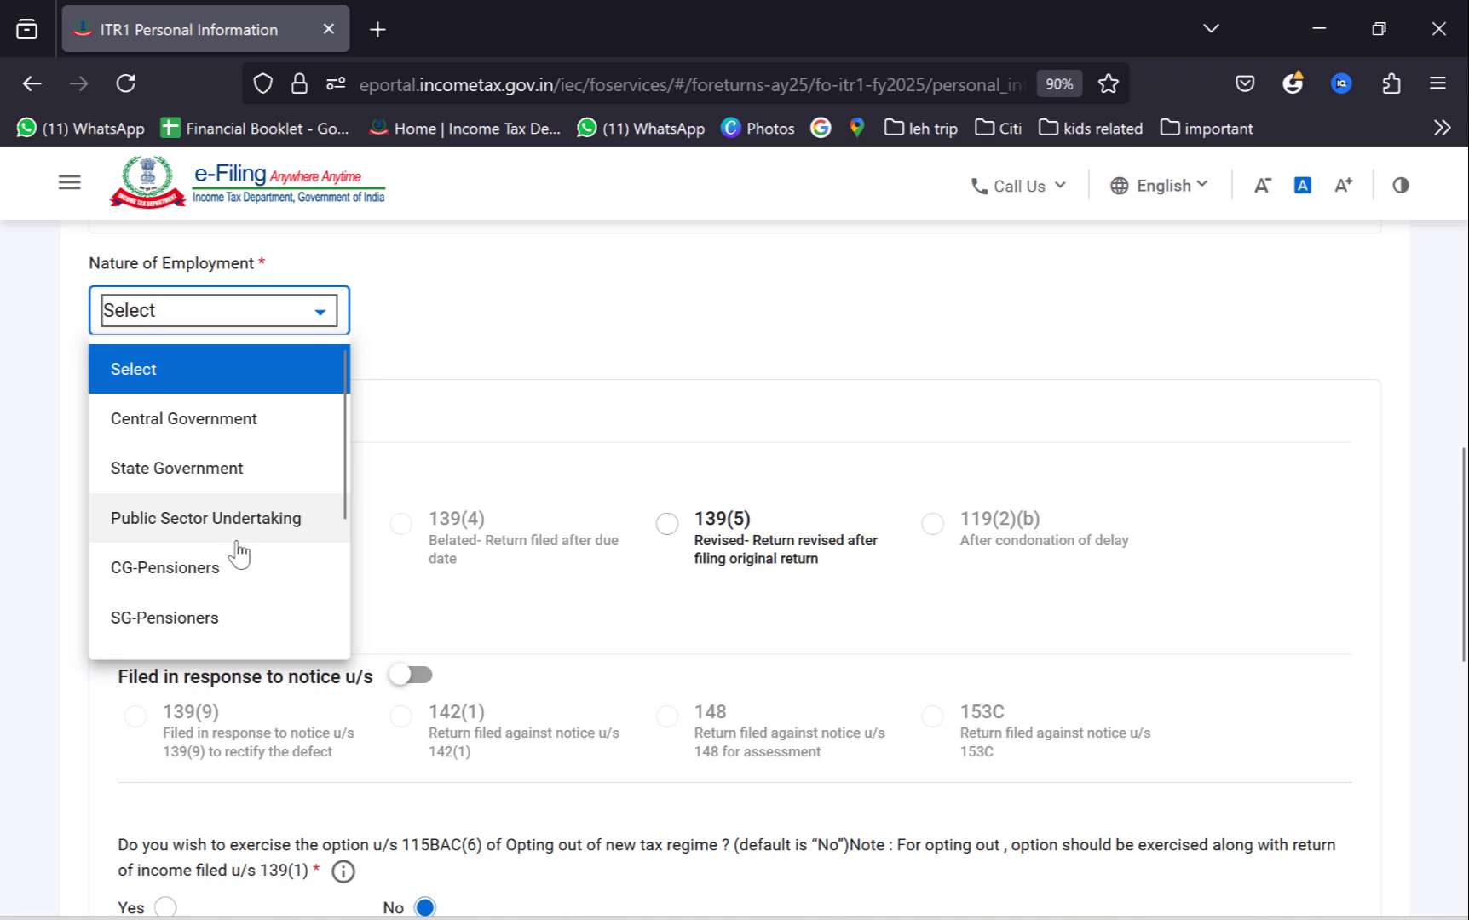
pyautogui.scroll(-3, 227, 592)
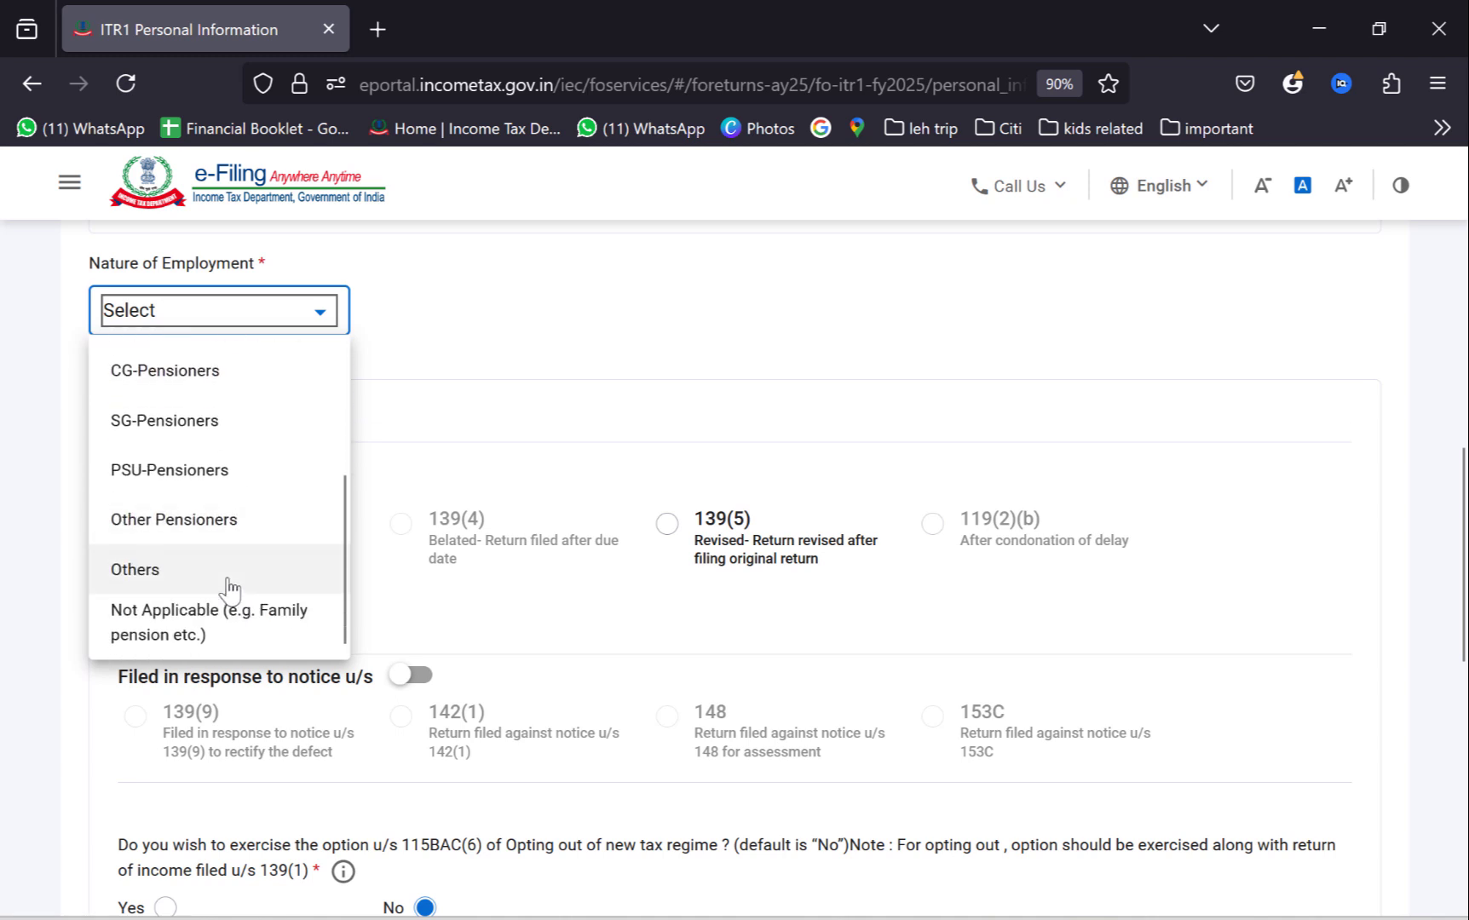
pyautogui.click(228, 586)
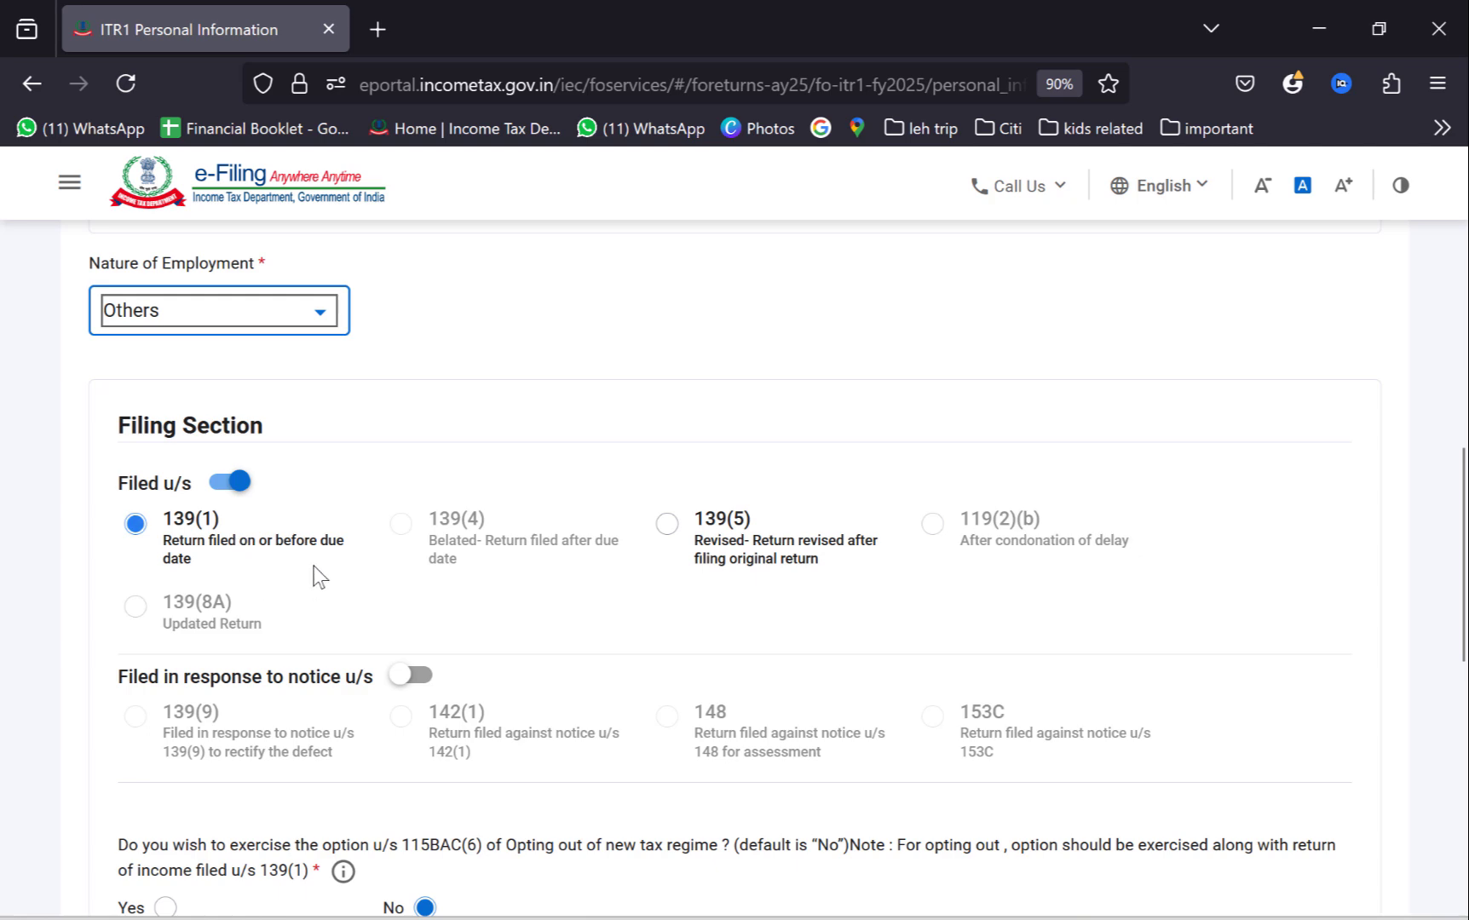
pyautogui.scroll(-4, 314, 566)
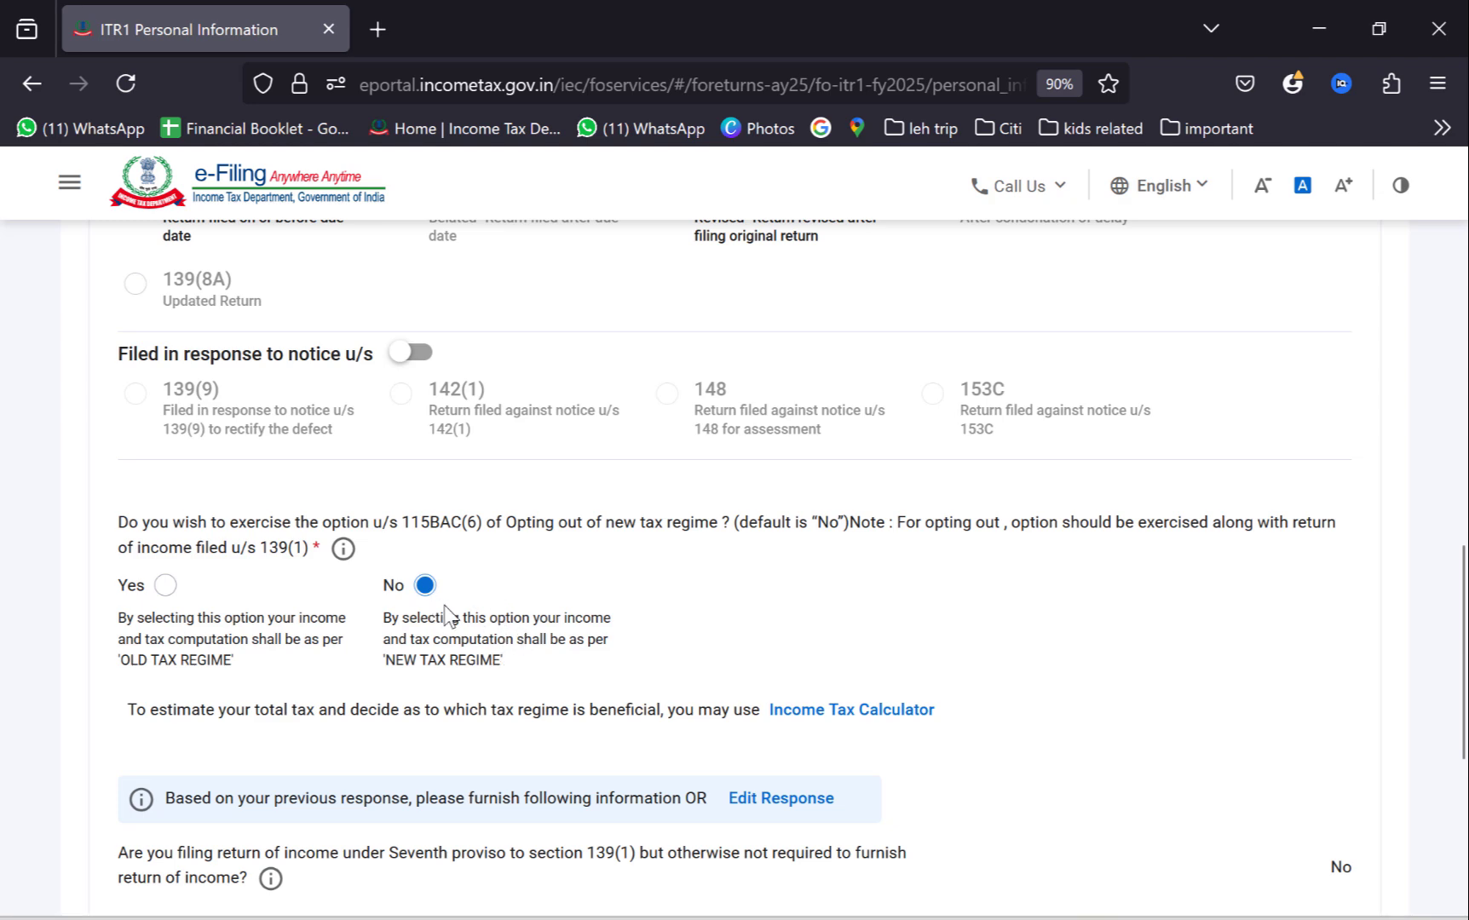
pyautogui.scroll(-4, 520, 635)
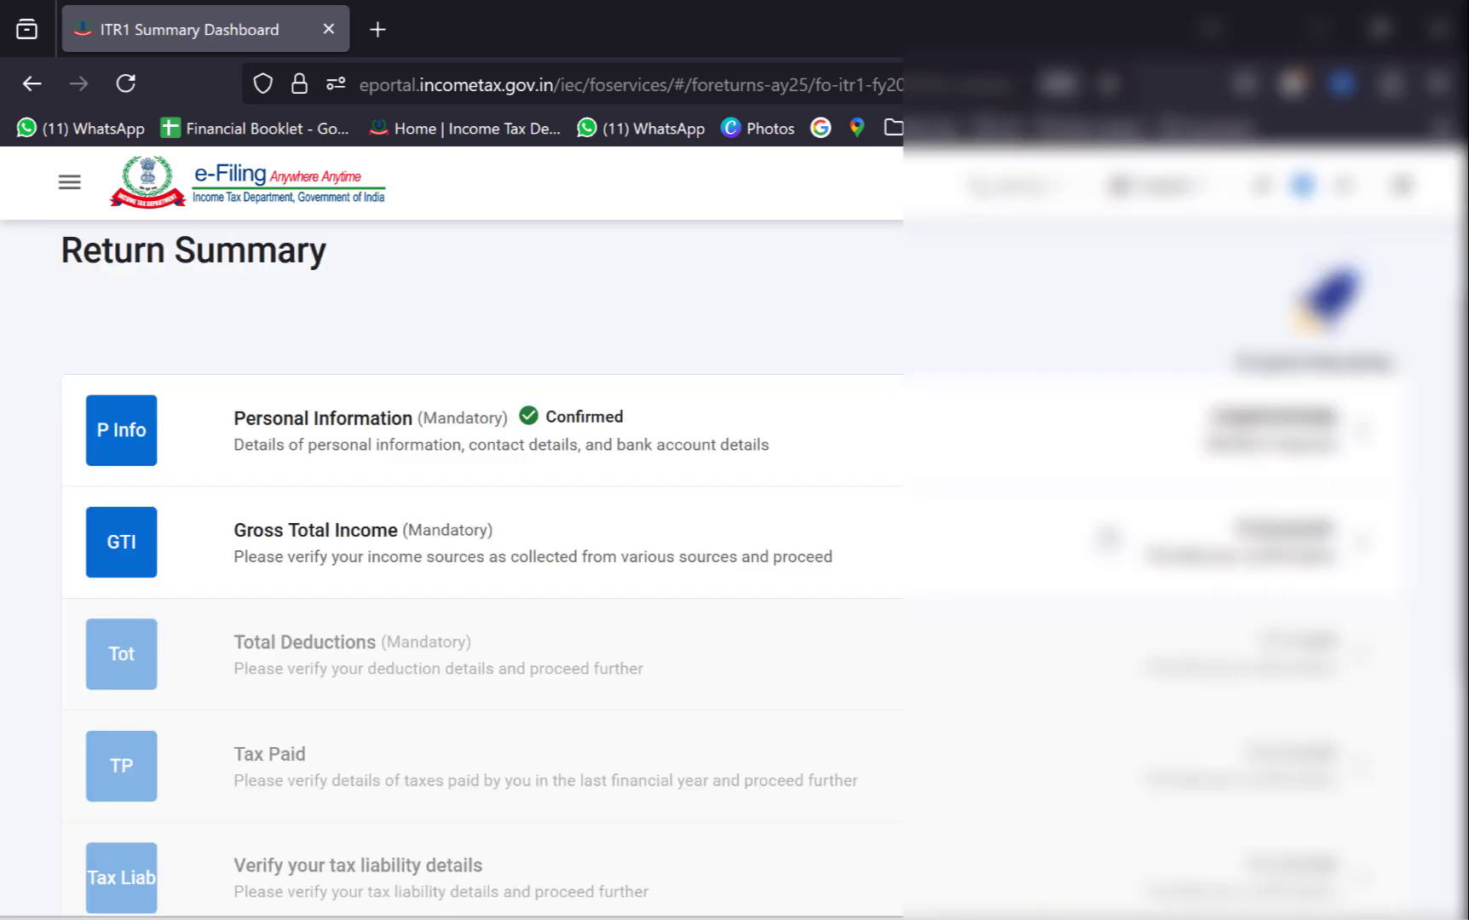
# Open Income From Salary for editing under Gross Total Income, review the exempt allowance types and section 16 deductions, and save it
pyautogui.click(1107, 539)
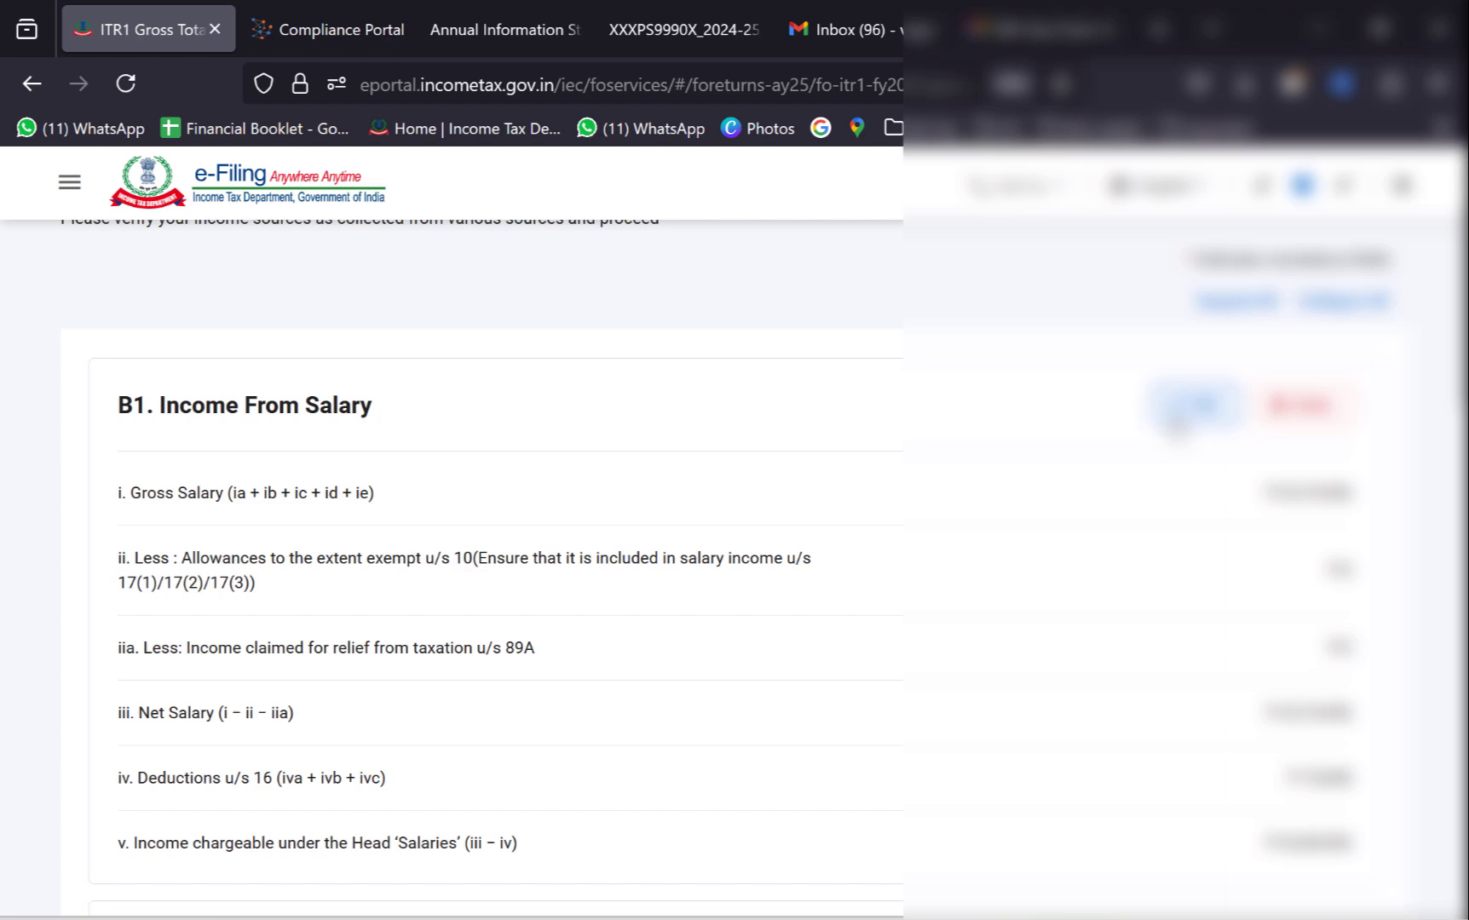
pyautogui.click(1045, 624)
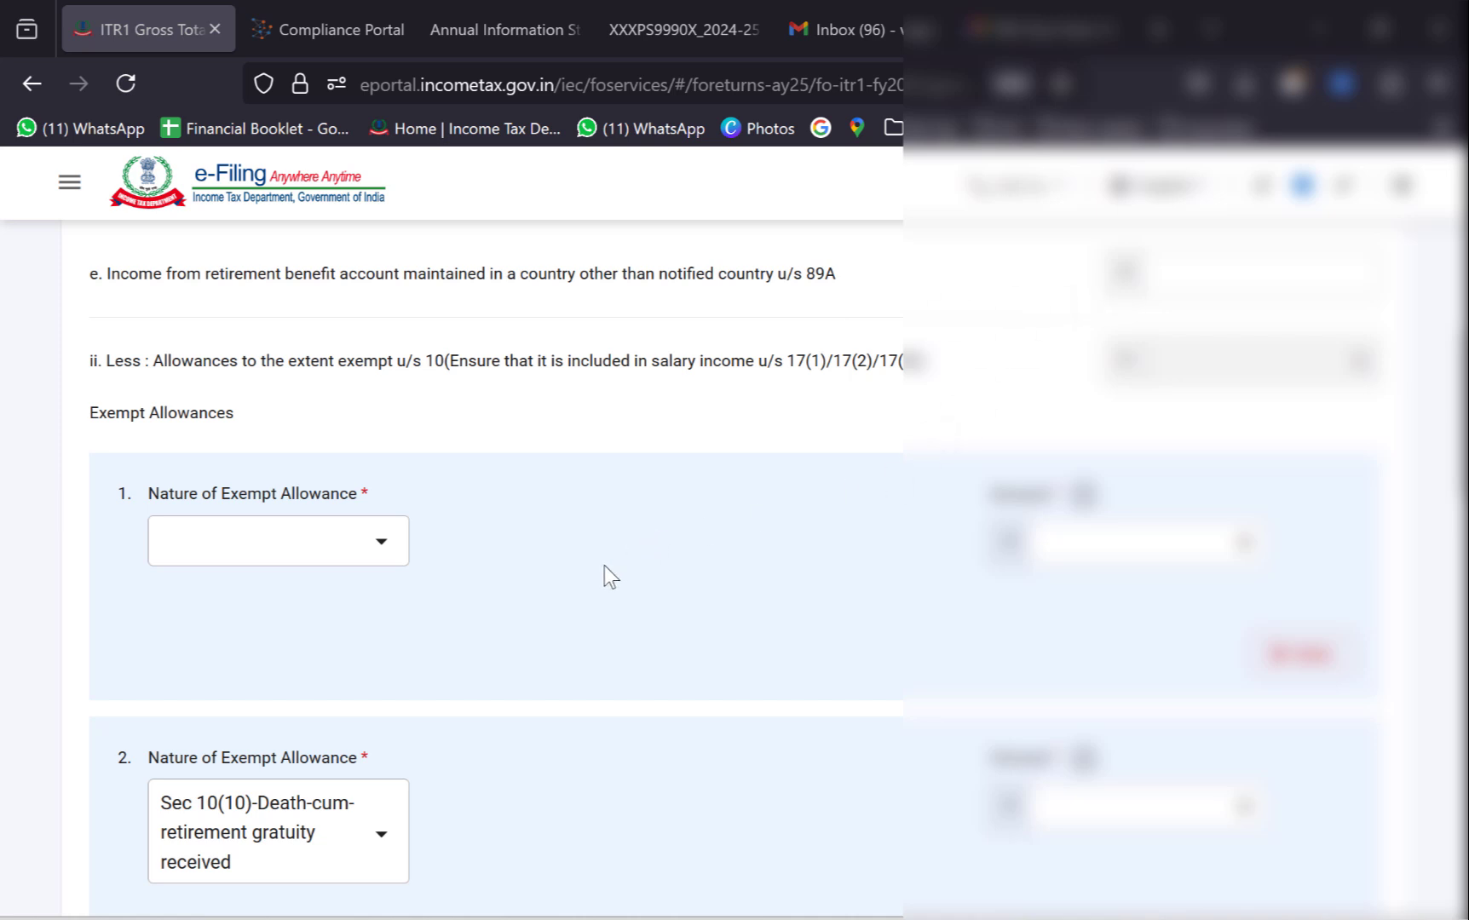
pyautogui.click(259, 558)
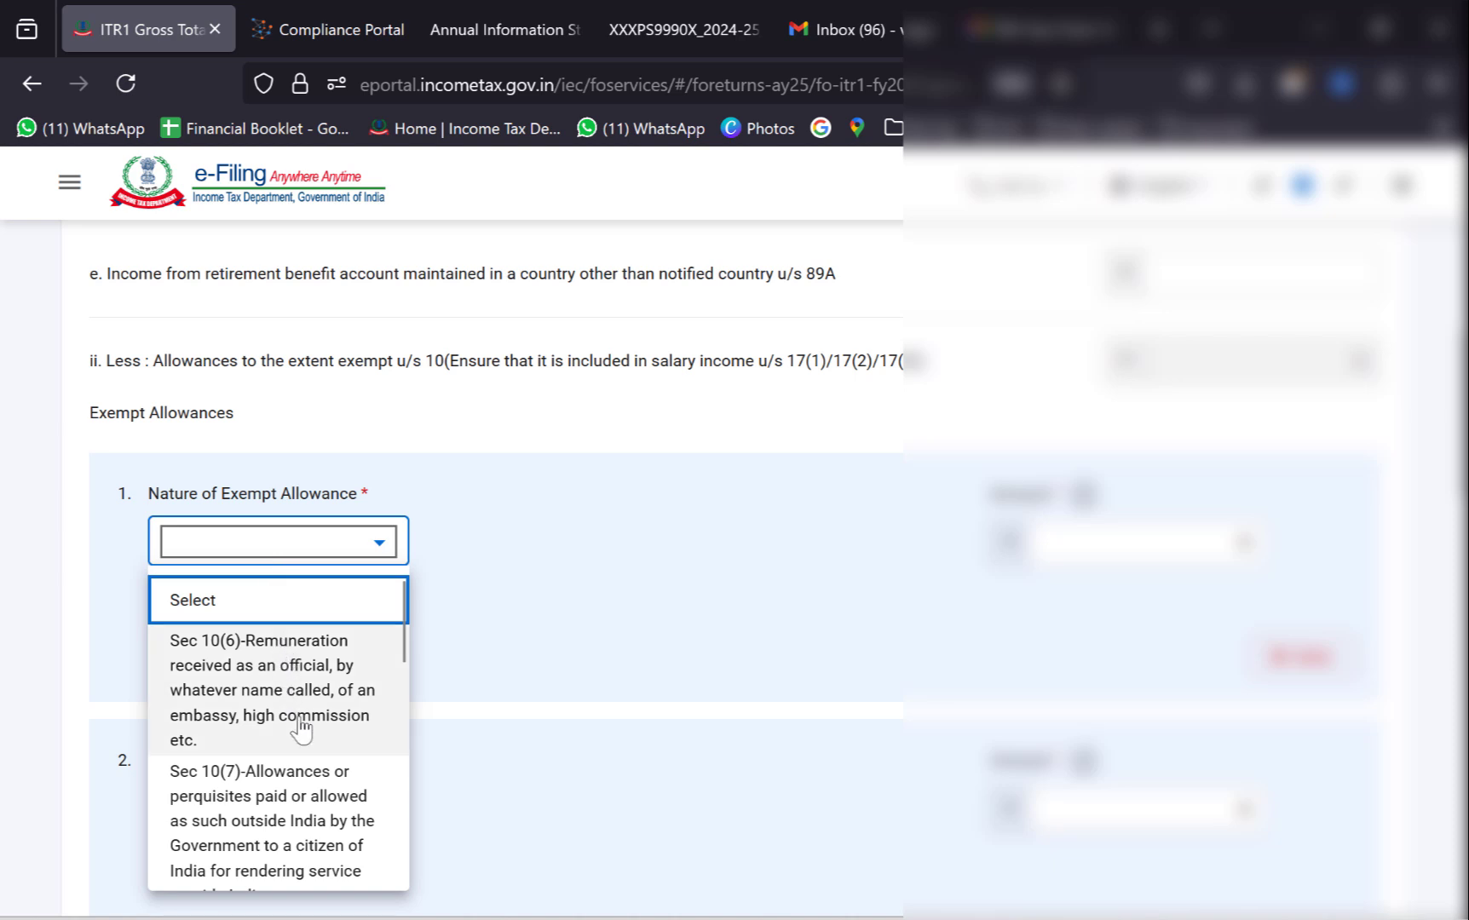
pyautogui.scroll(-4, 300, 728)
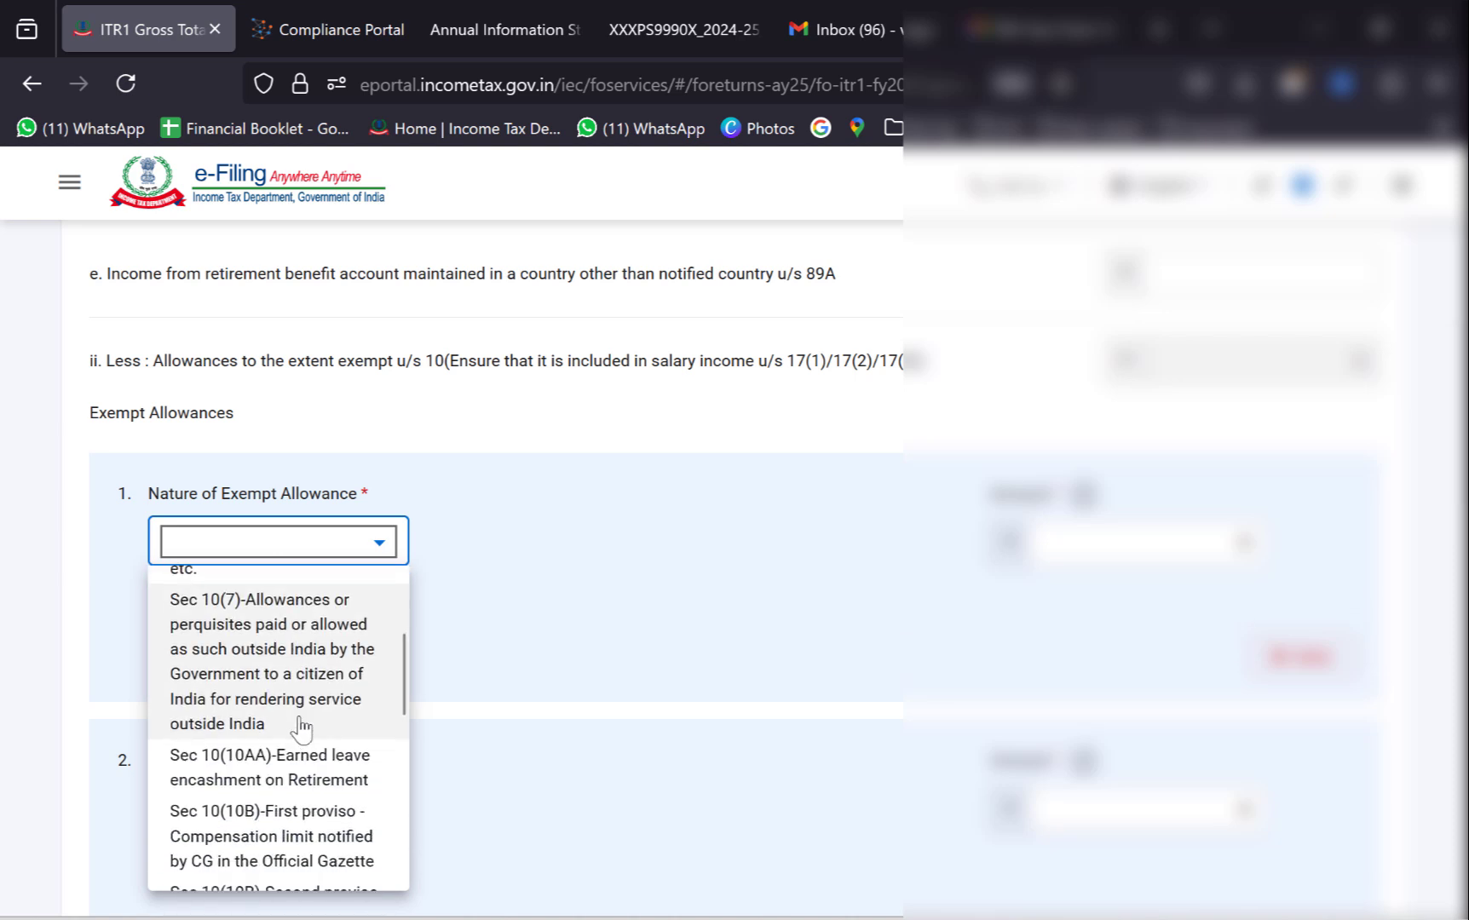
pyautogui.scroll(-2, 300, 729)
pyautogui.scroll(-5, 653, 616)
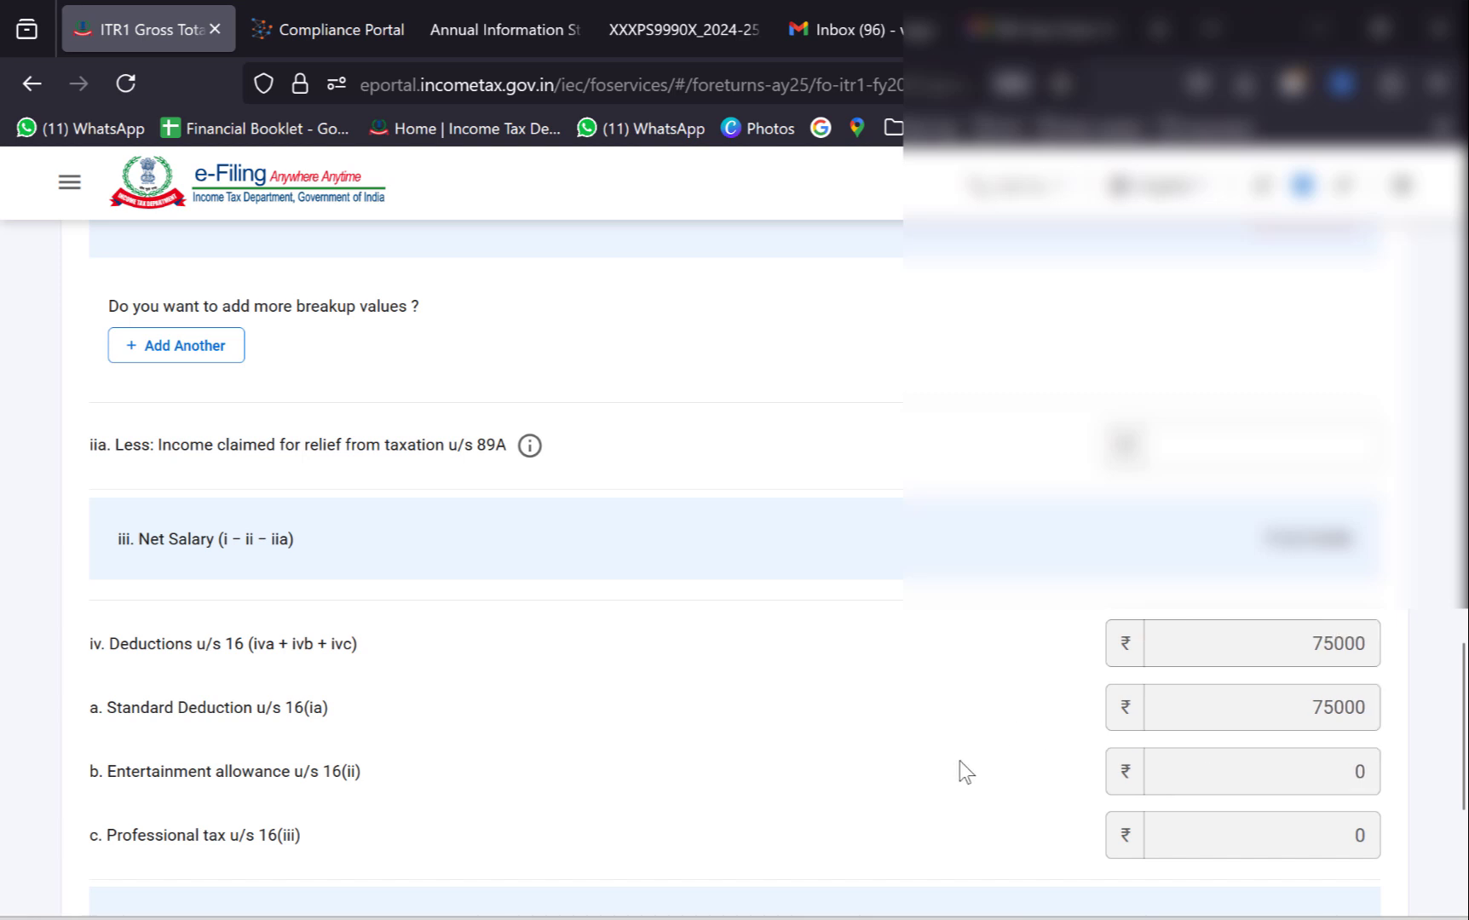
pyautogui.scroll(-5, 960, 761)
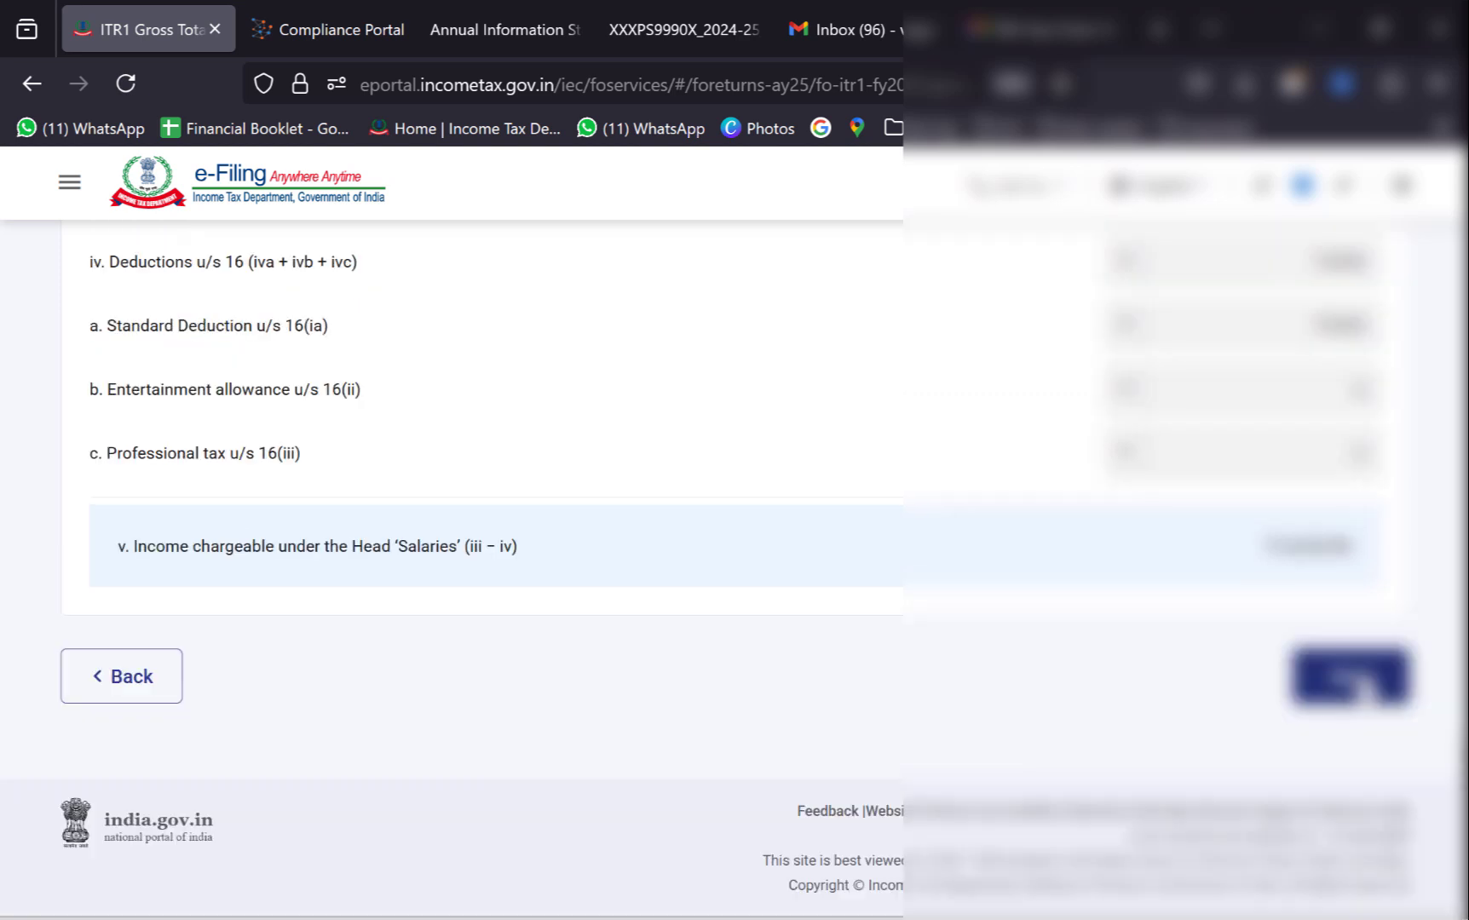
pyautogui.click(1362, 688)
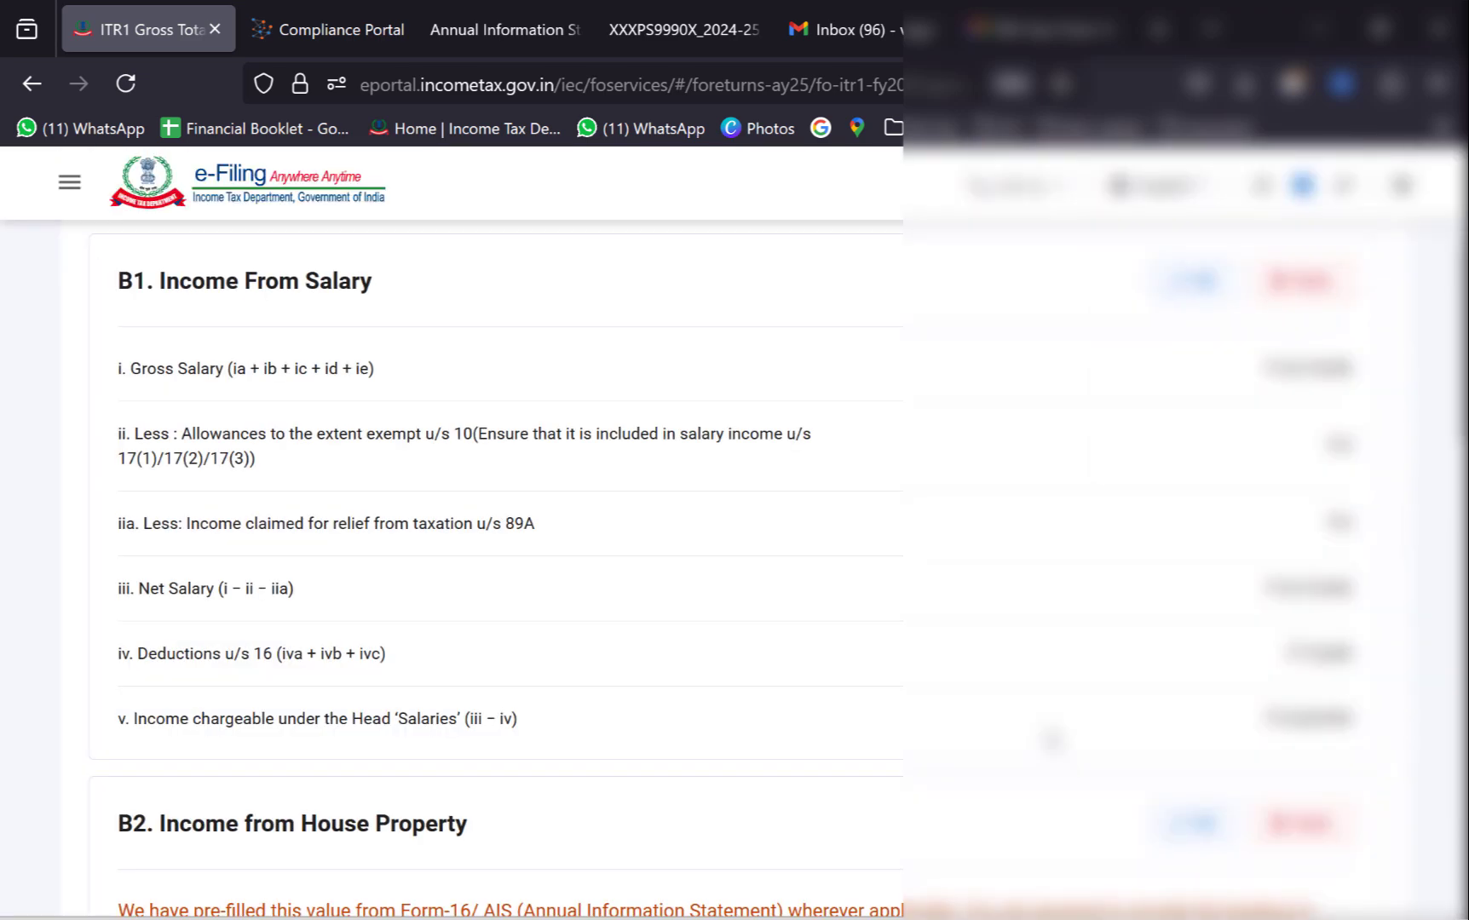
# Open B2 Income from House Property for editing and examine the house property types and amount fields
pyautogui.scroll(-5, 1053, 739)
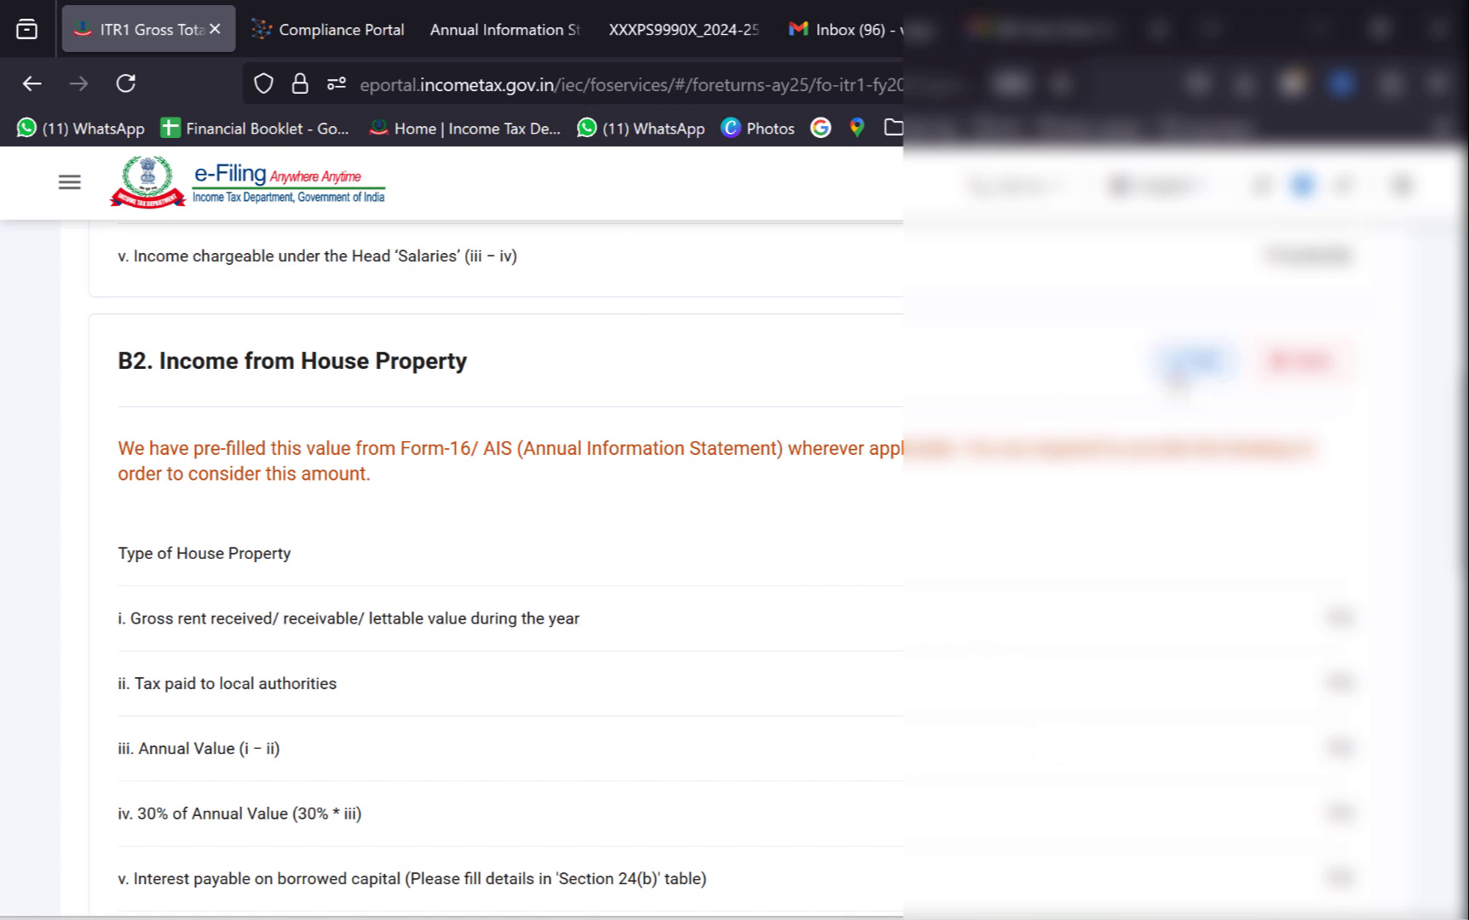
pyautogui.click(1184, 365)
pyautogui.click(1322, 590)
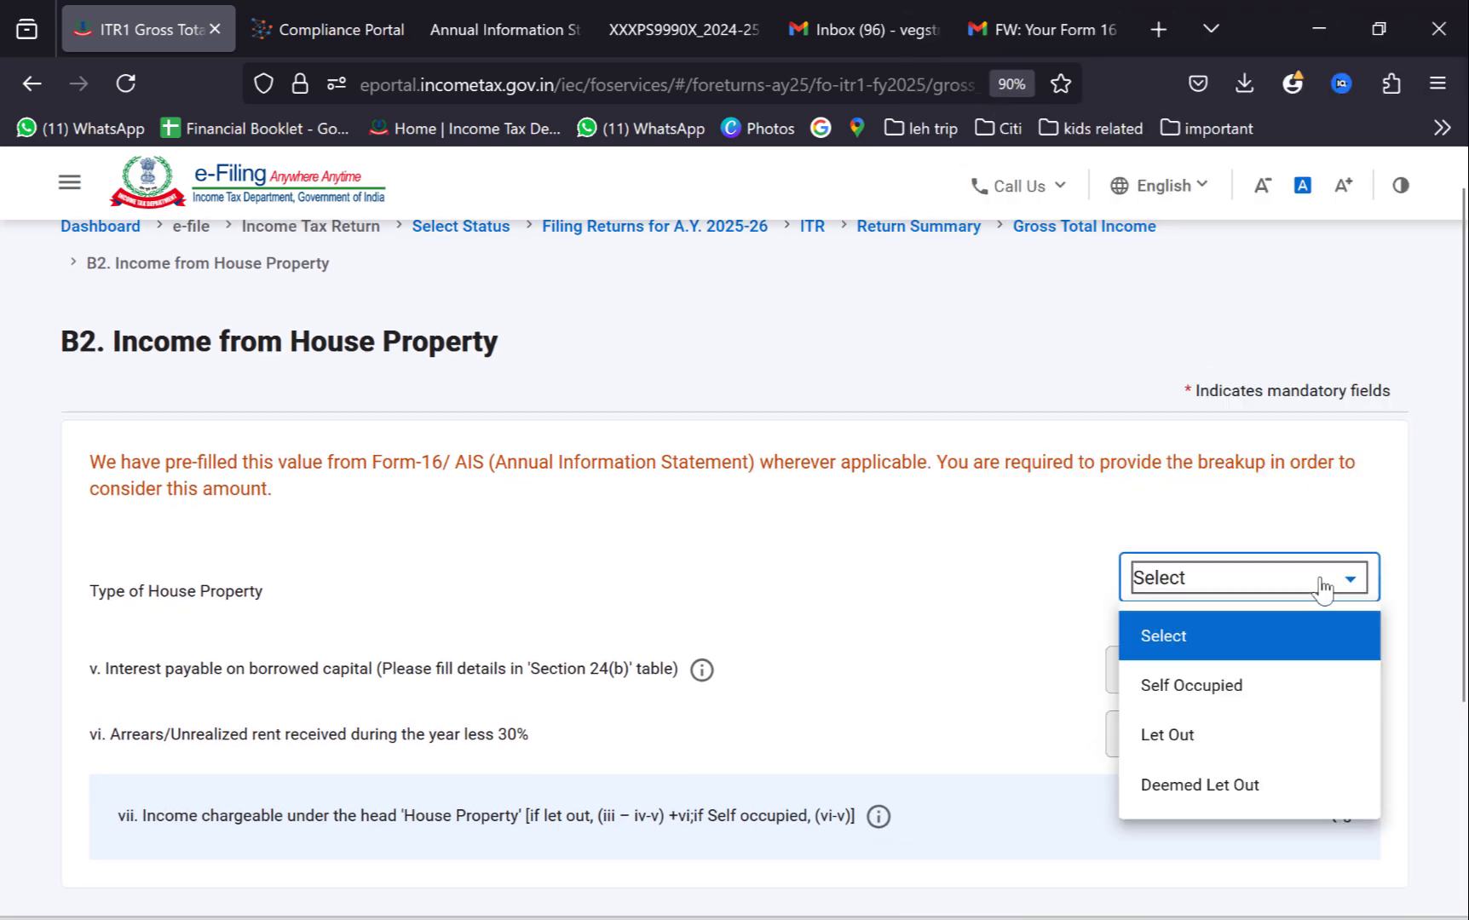
pyautogui.click(930, 626)
pyautogui.scroll(-2, 929, 626)
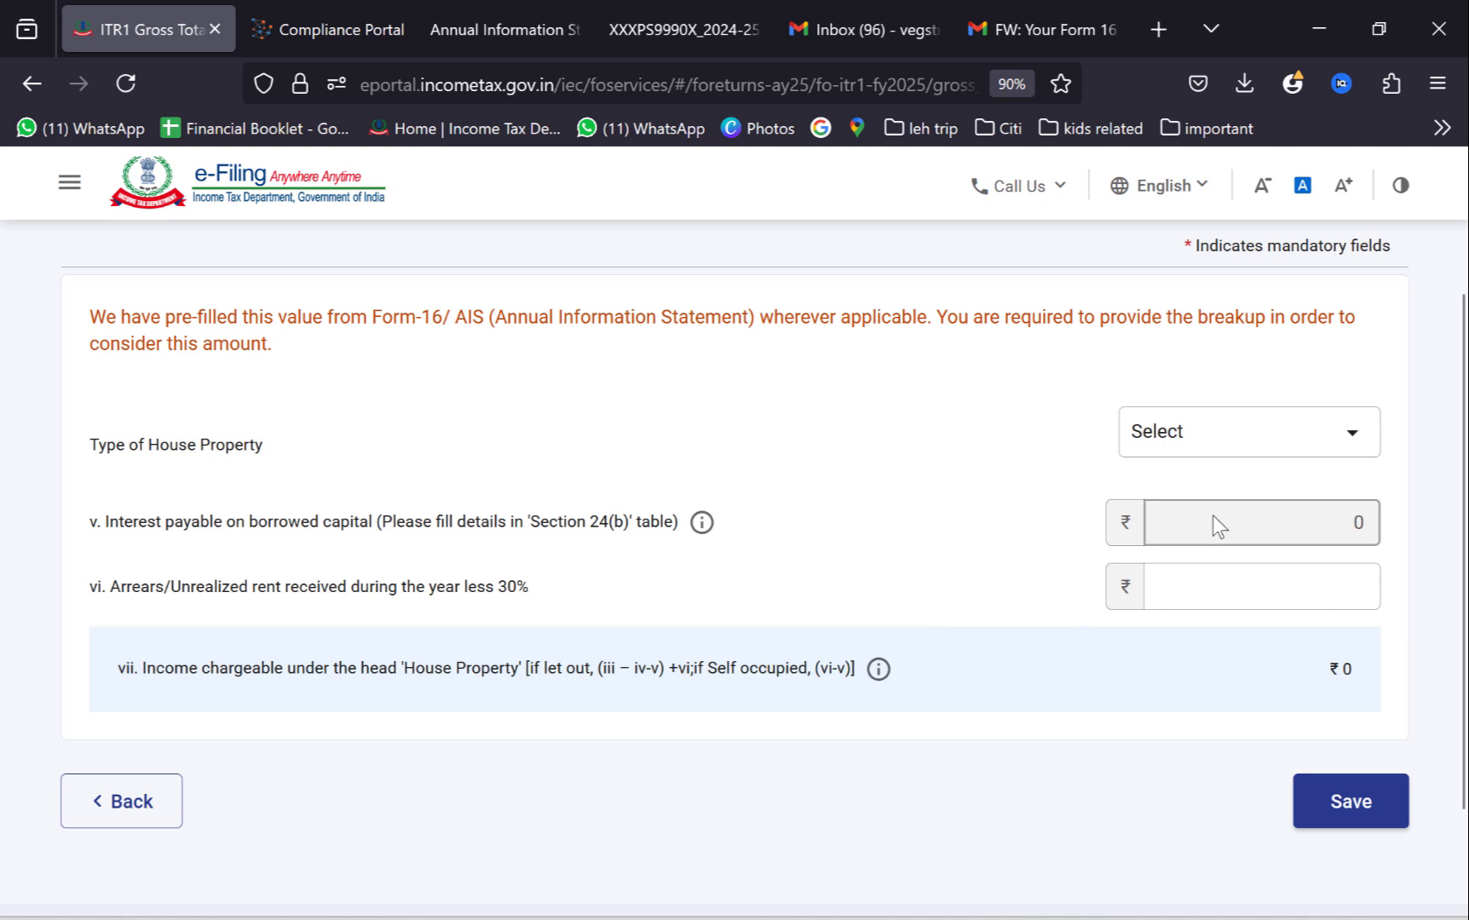
# Try a new Section 24(b) borrowed-capital entry with Bank as the loan source, examine its required fields, and go back without saving
pyautogui.scroll(-4, 371, 460)
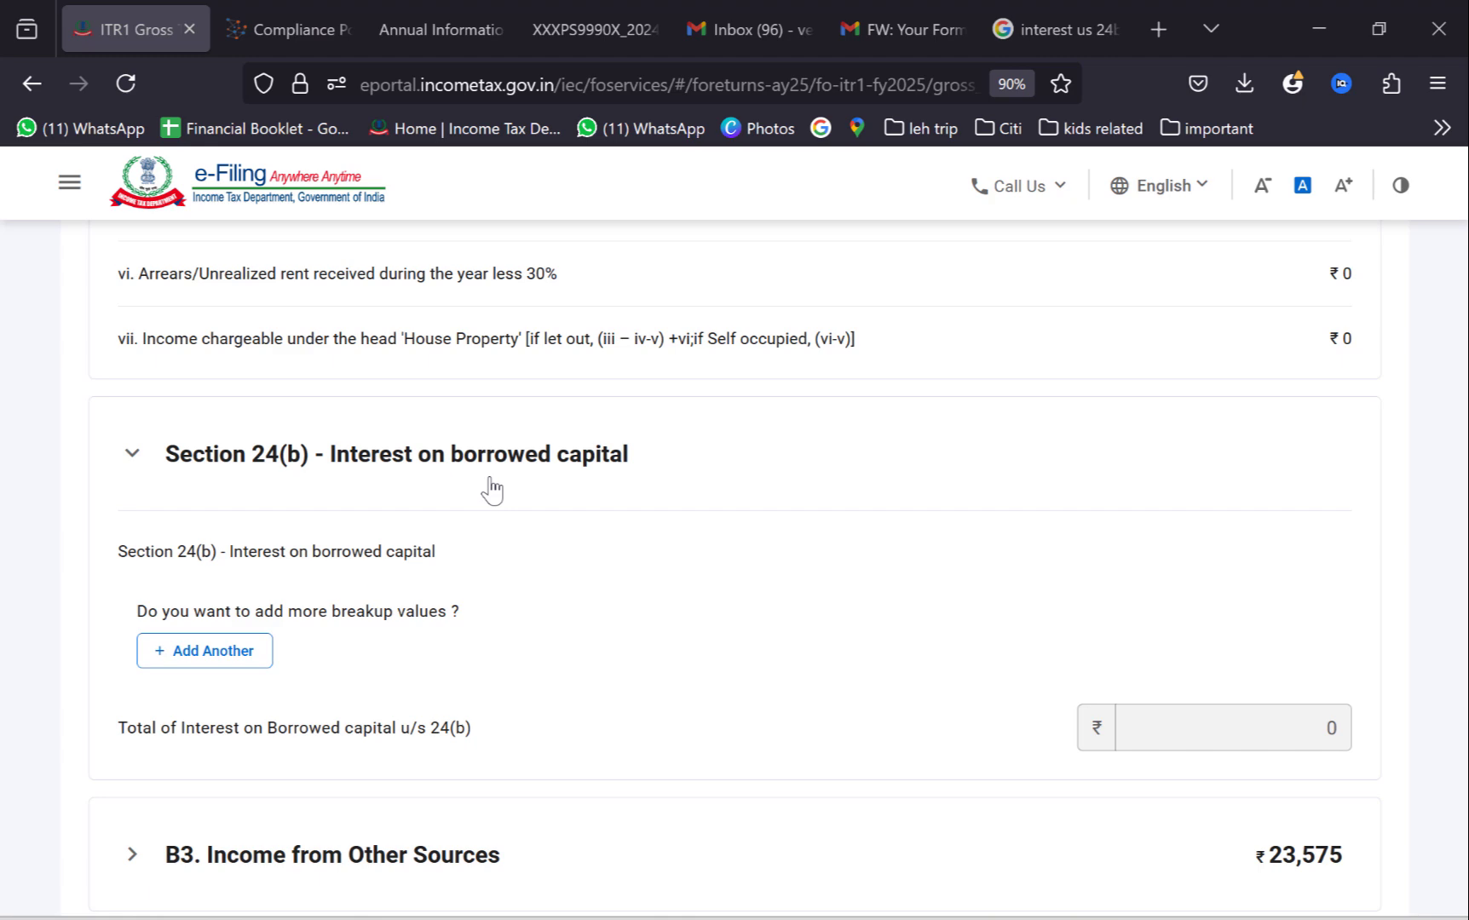
pyautogui.click(233, 656)
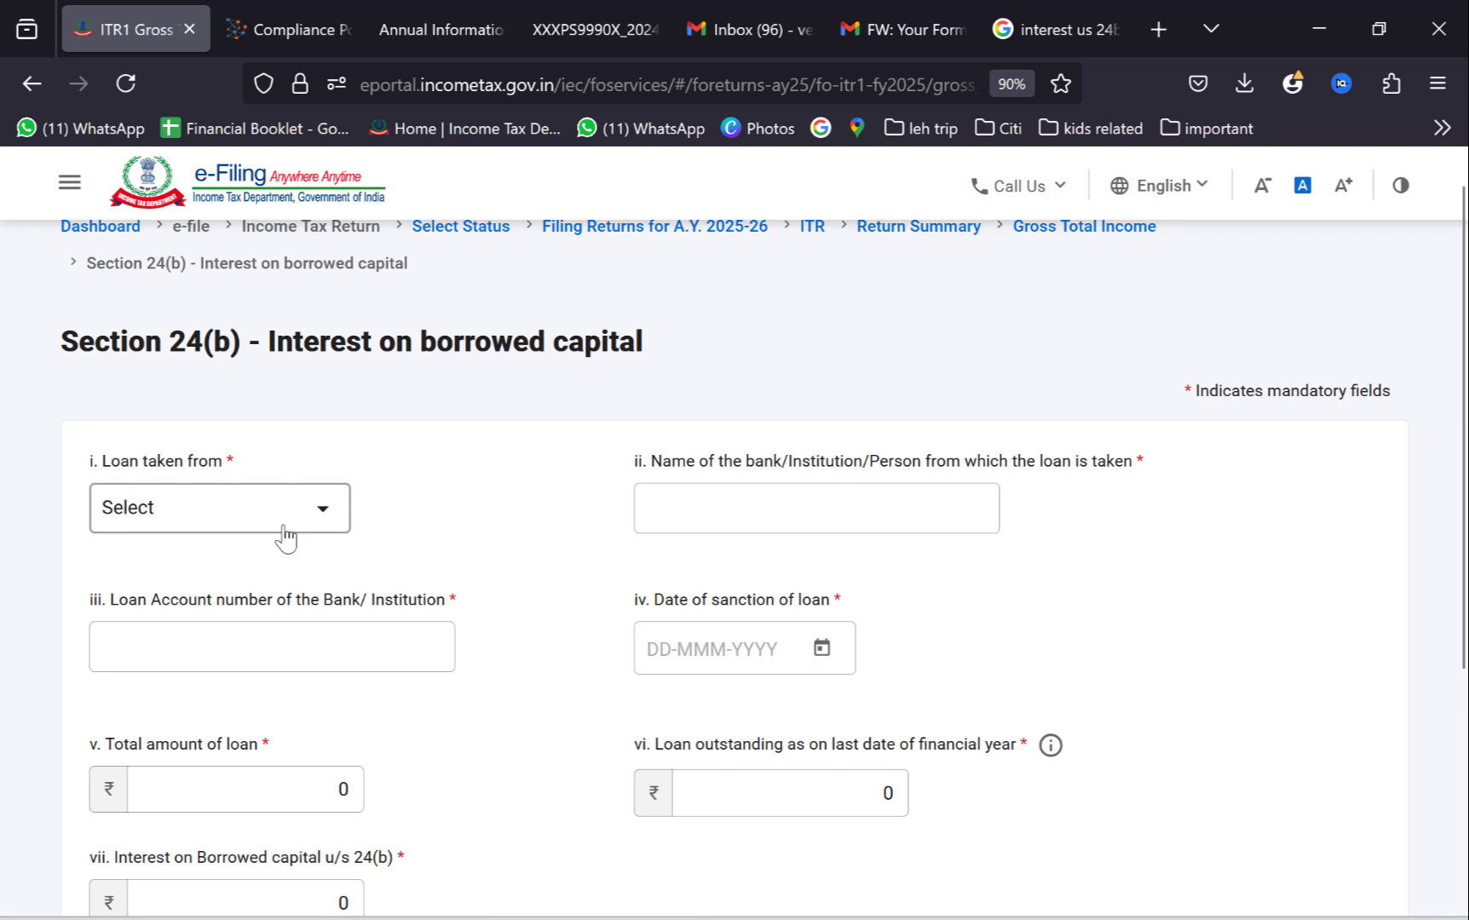
pyautogui.click(286, 537)
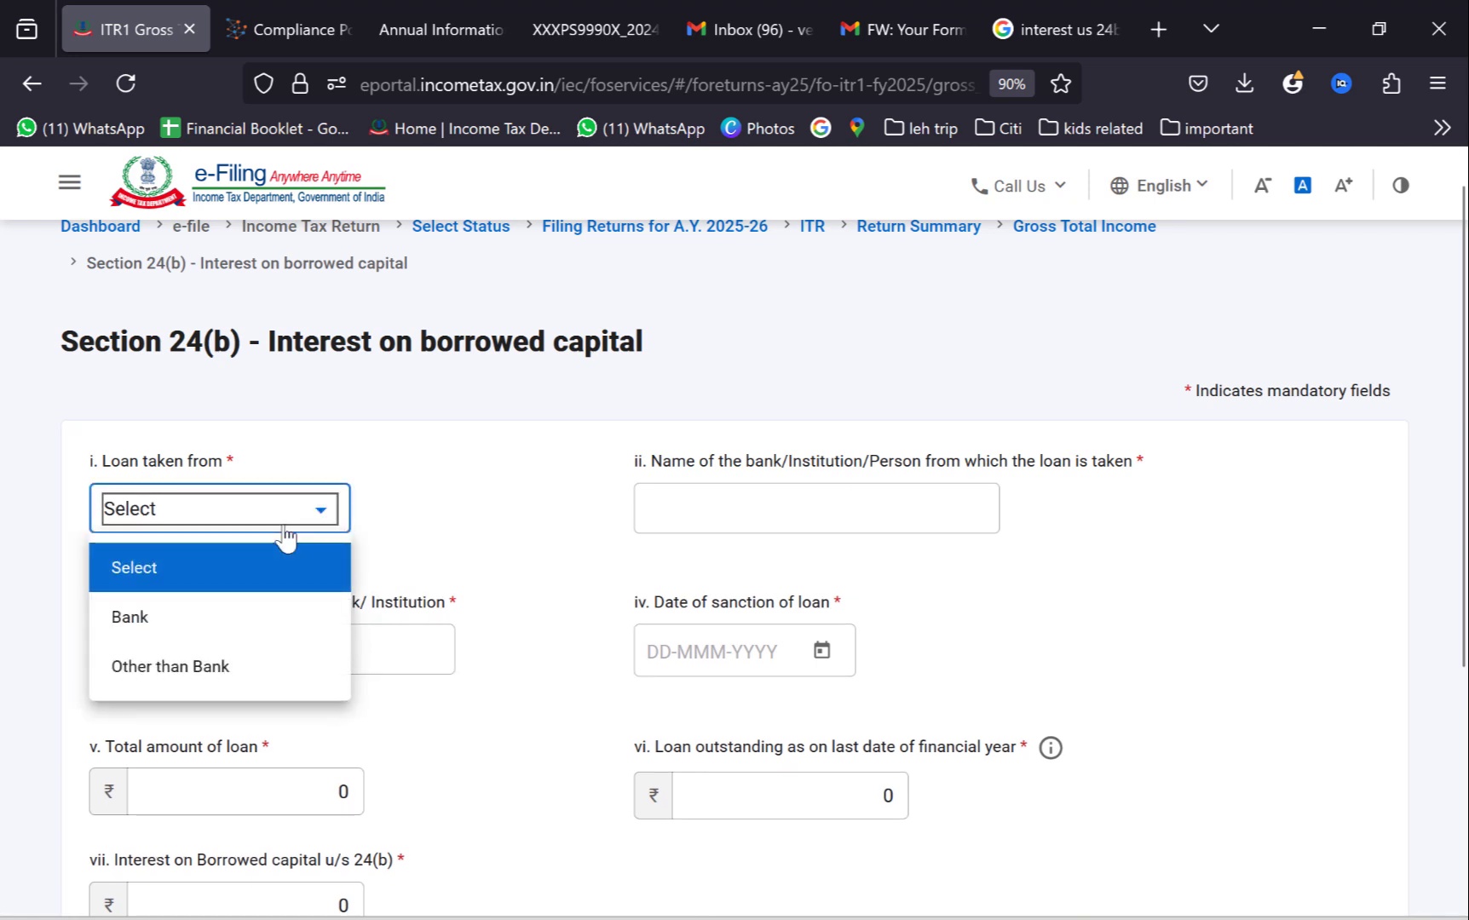
pyautogui.click(246, 619)
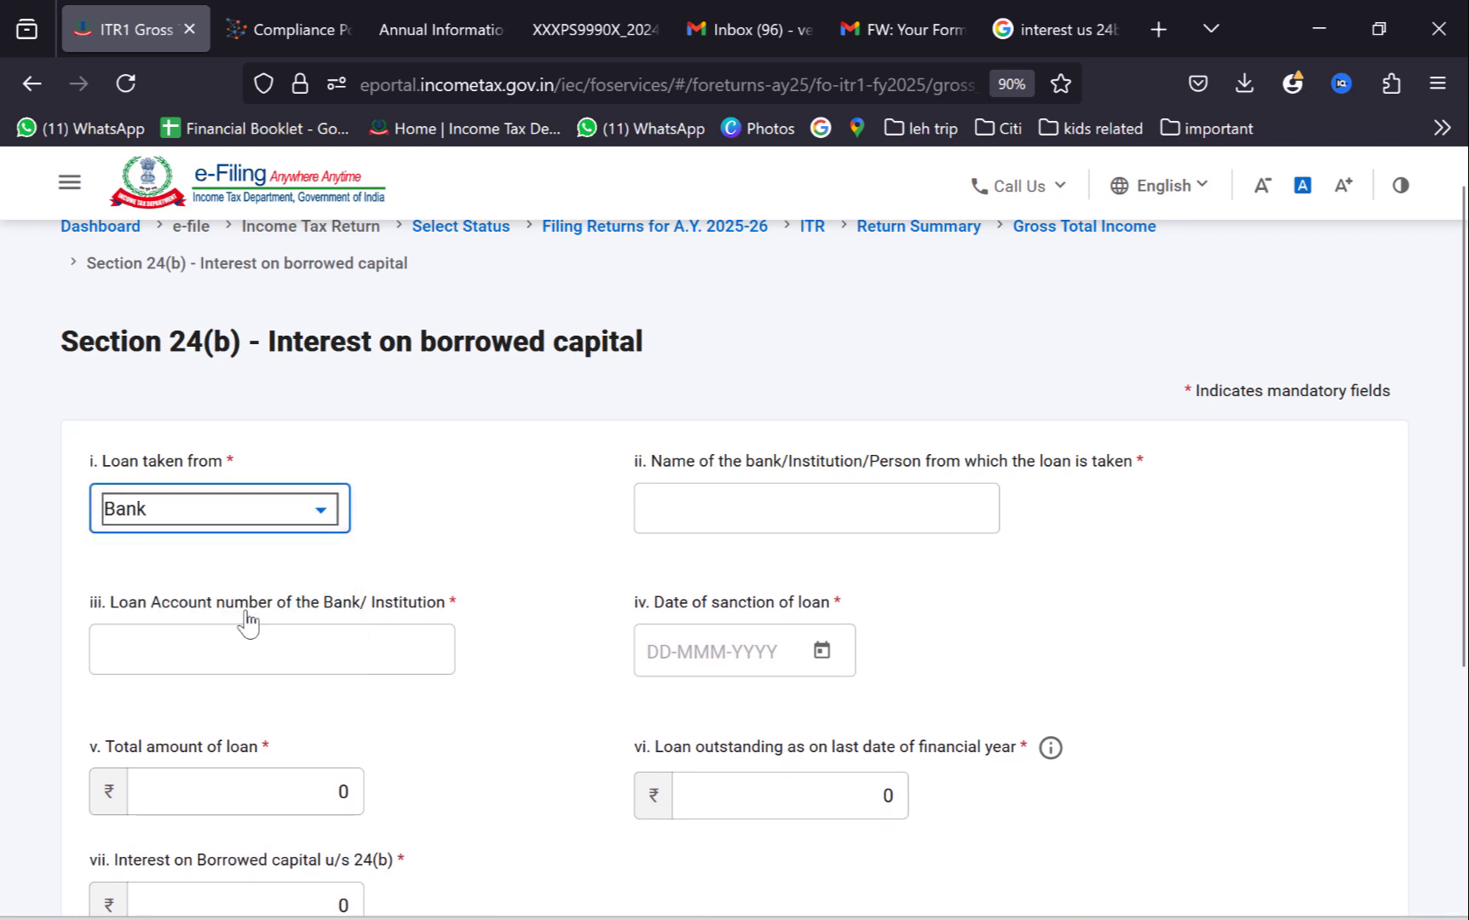
pyautogui.click(722, 513)
pyautogui.click(322, 650)
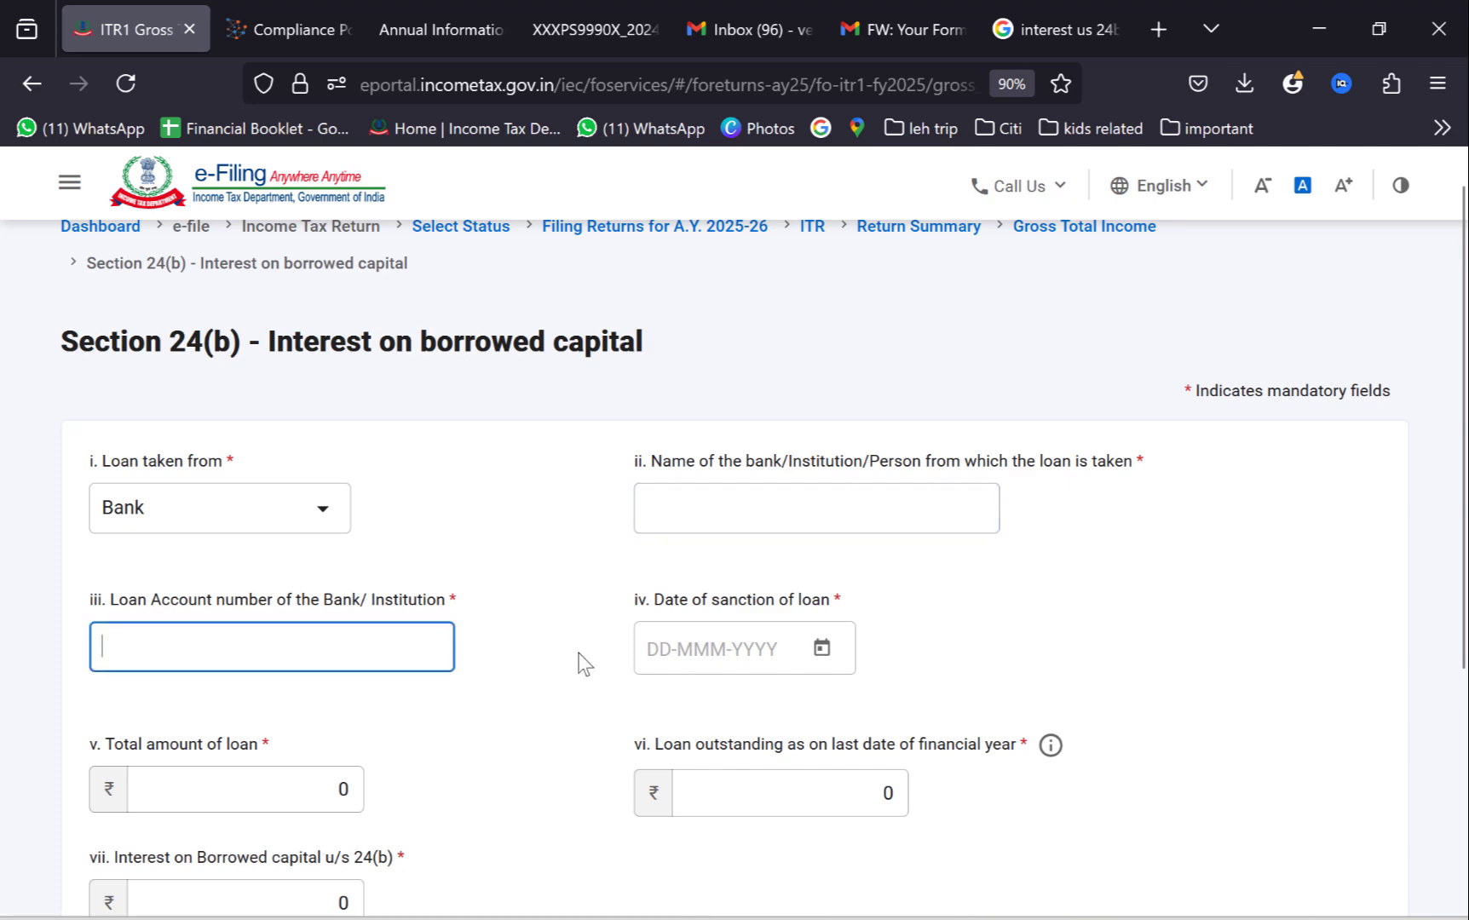
pyautogui.scroll(-3, 610, 798)
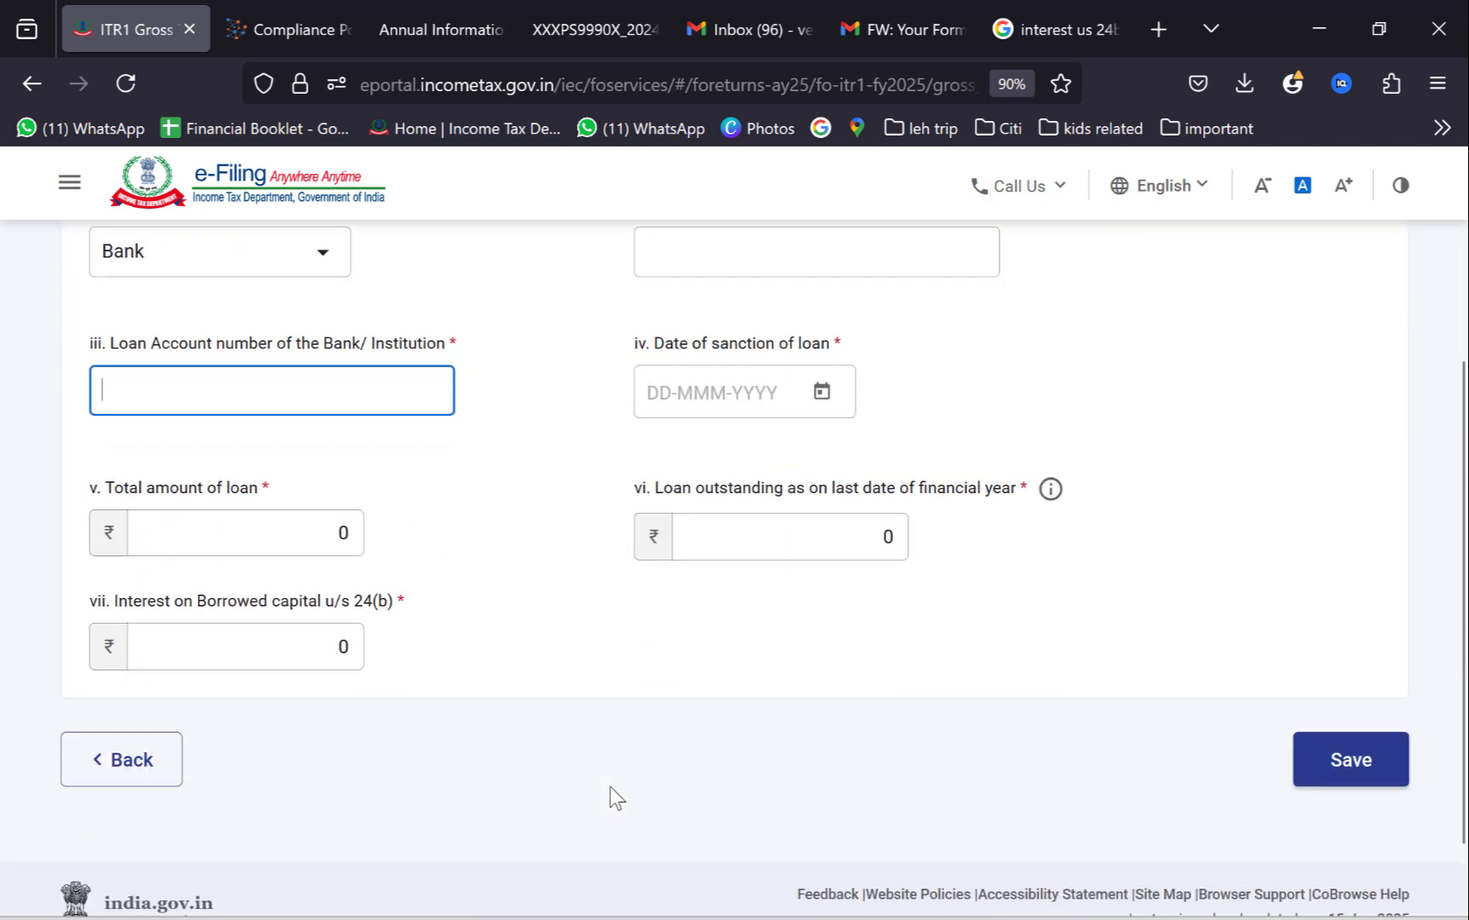
pyautogui.scroll(1, 700, 813)
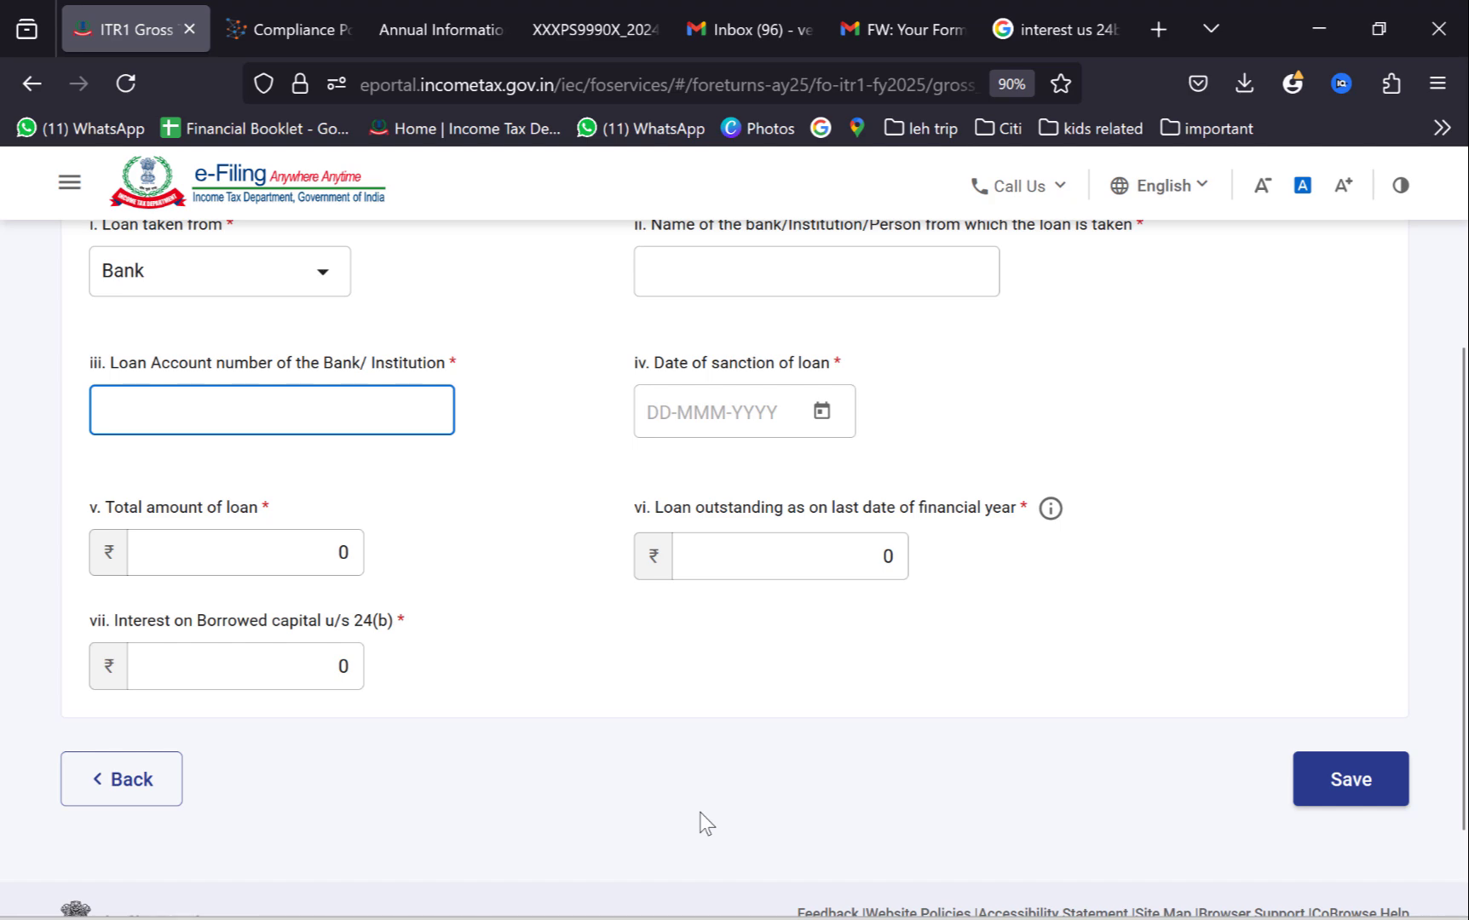
pyautogui.click(121, 782)
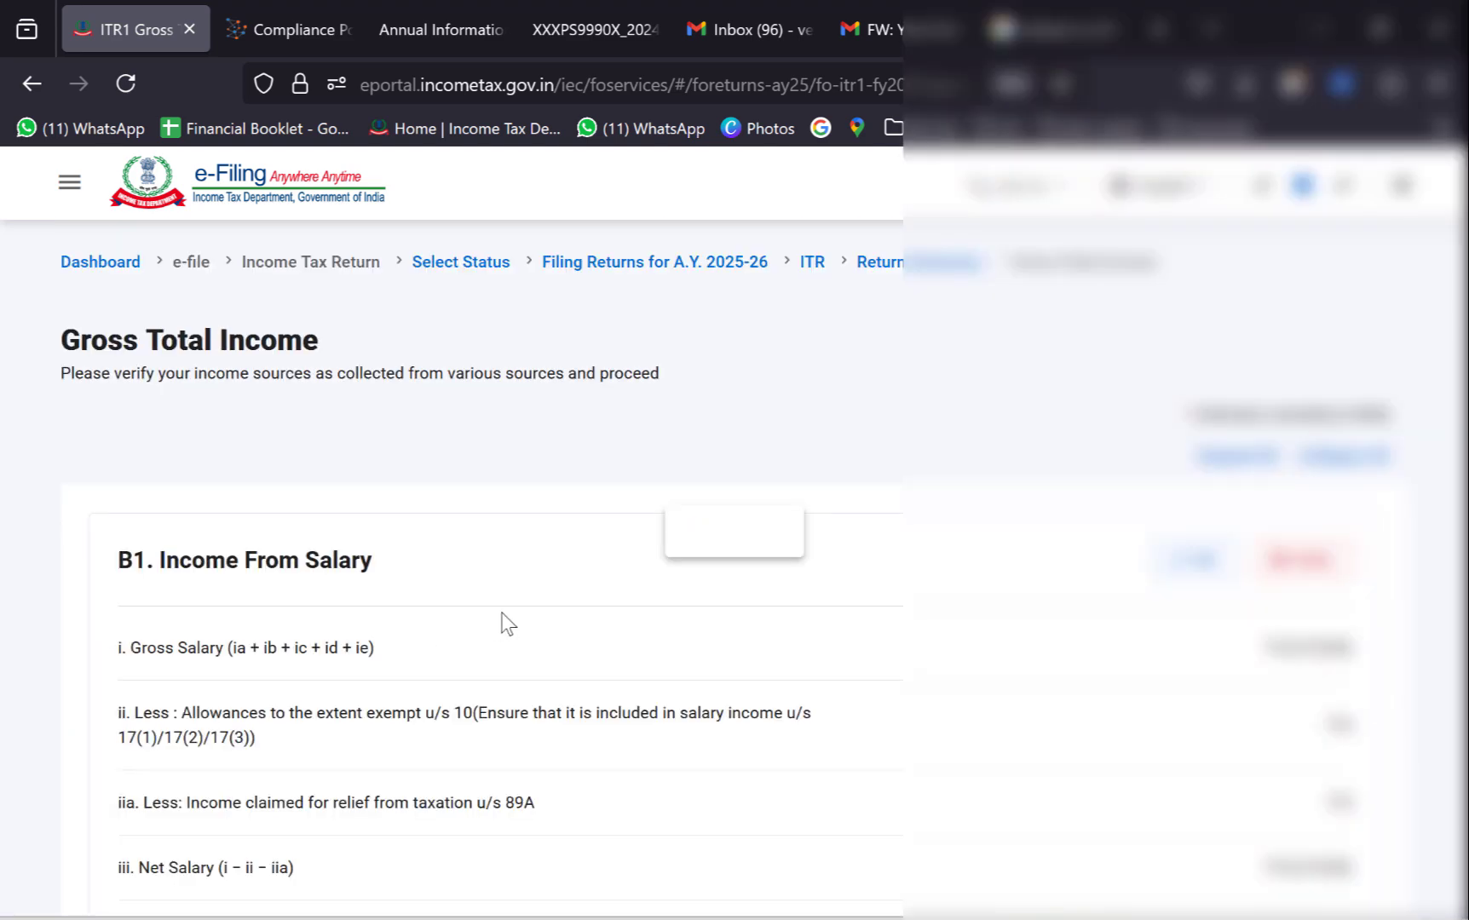
# Expand B3 Income from Other Sources, review its pre-filled income types, and select the Dividend Income entry
pyautogui.scroll(-10, 513, 637)
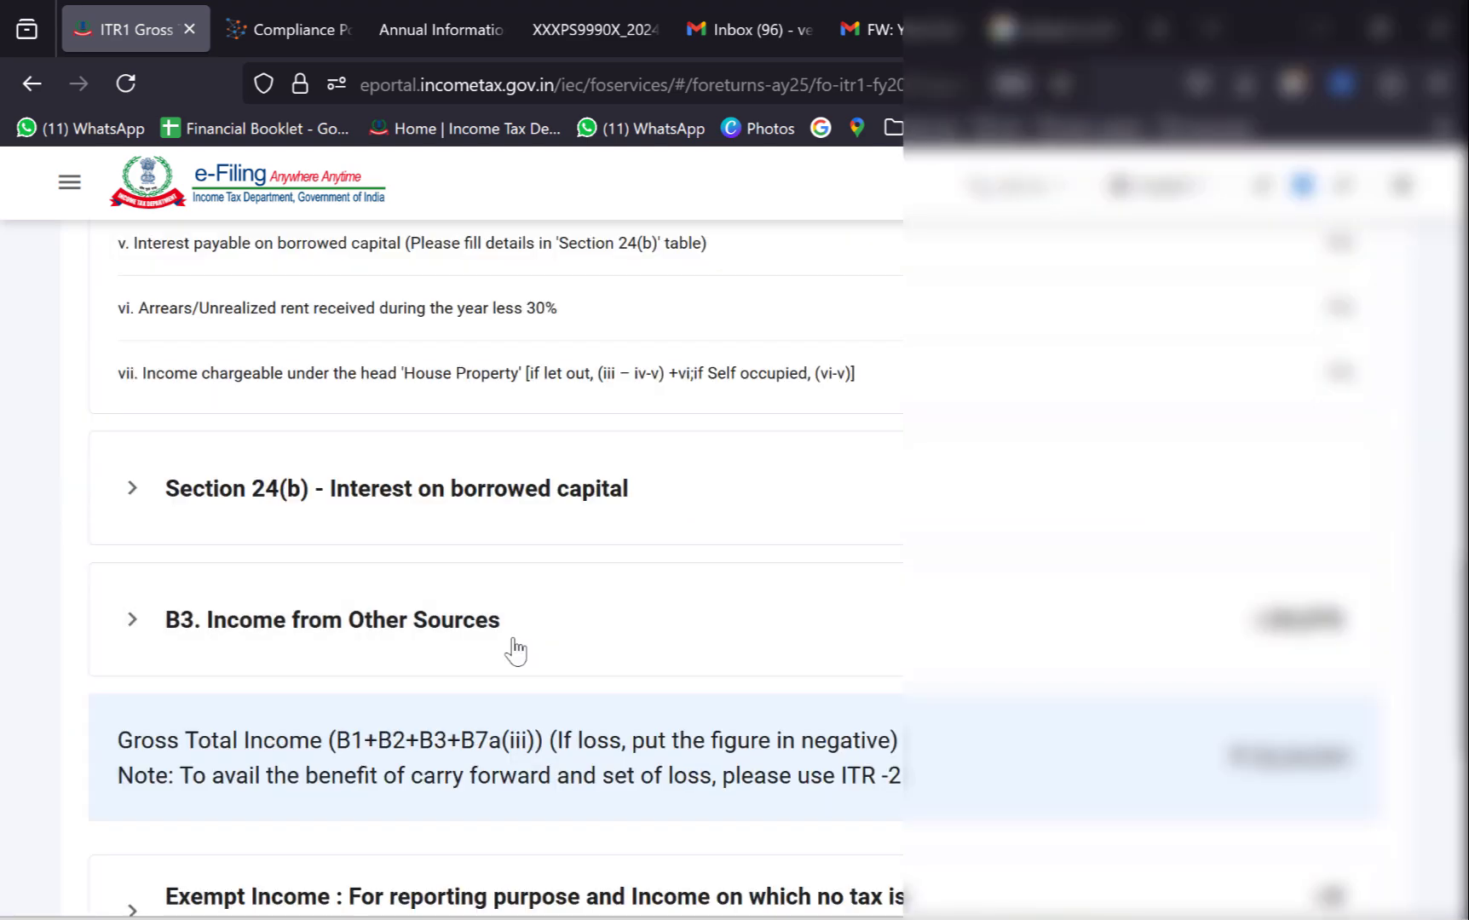
pyautogui.click(511, 650)
pyautogui.scroll(-5, 514, 649)
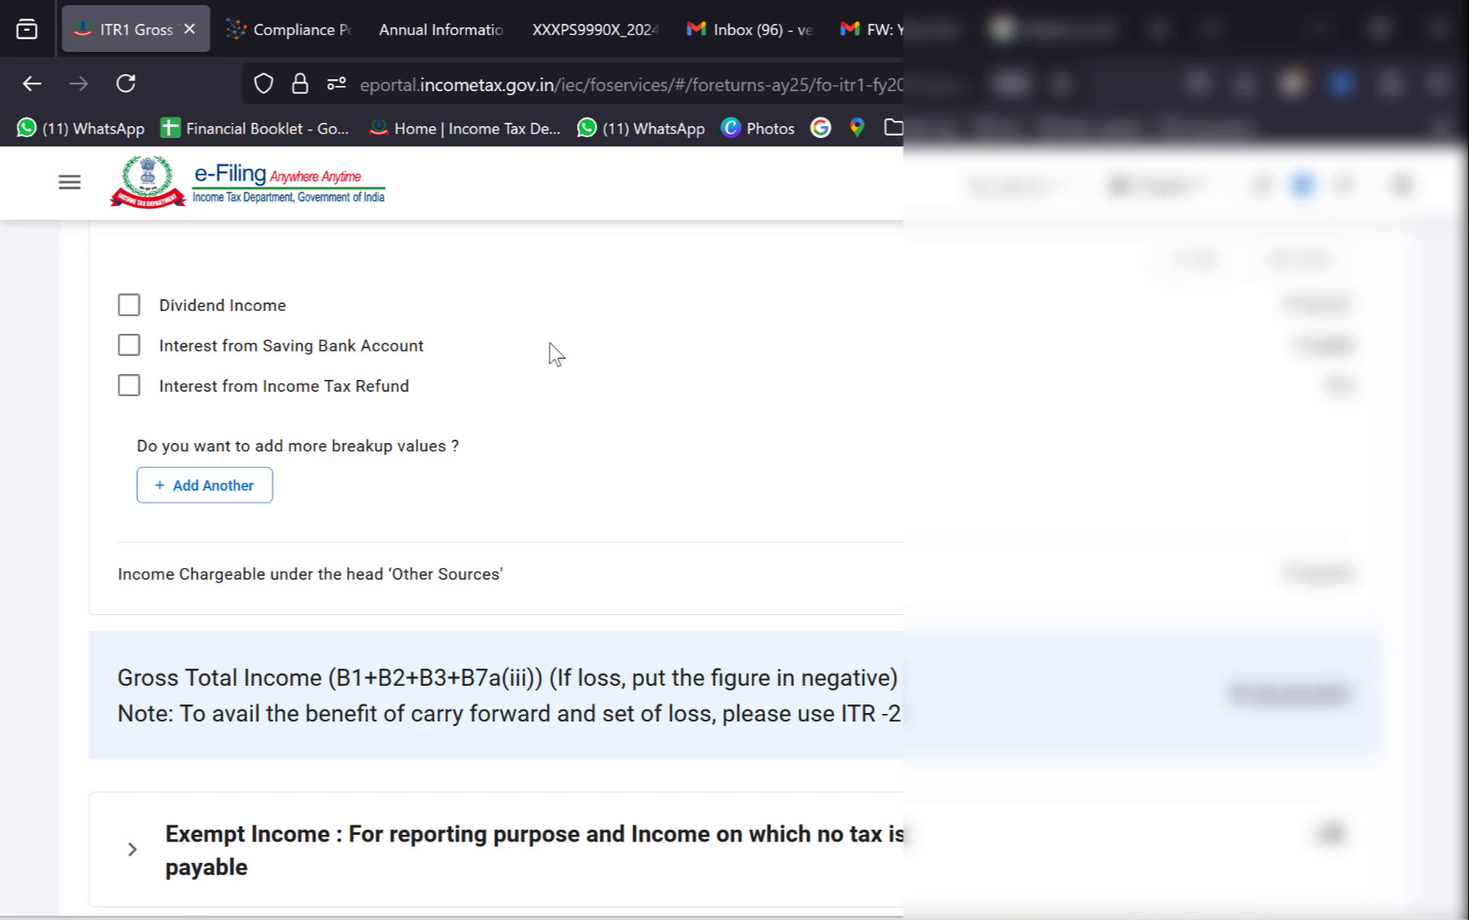
pyautogui.click(129, 304)
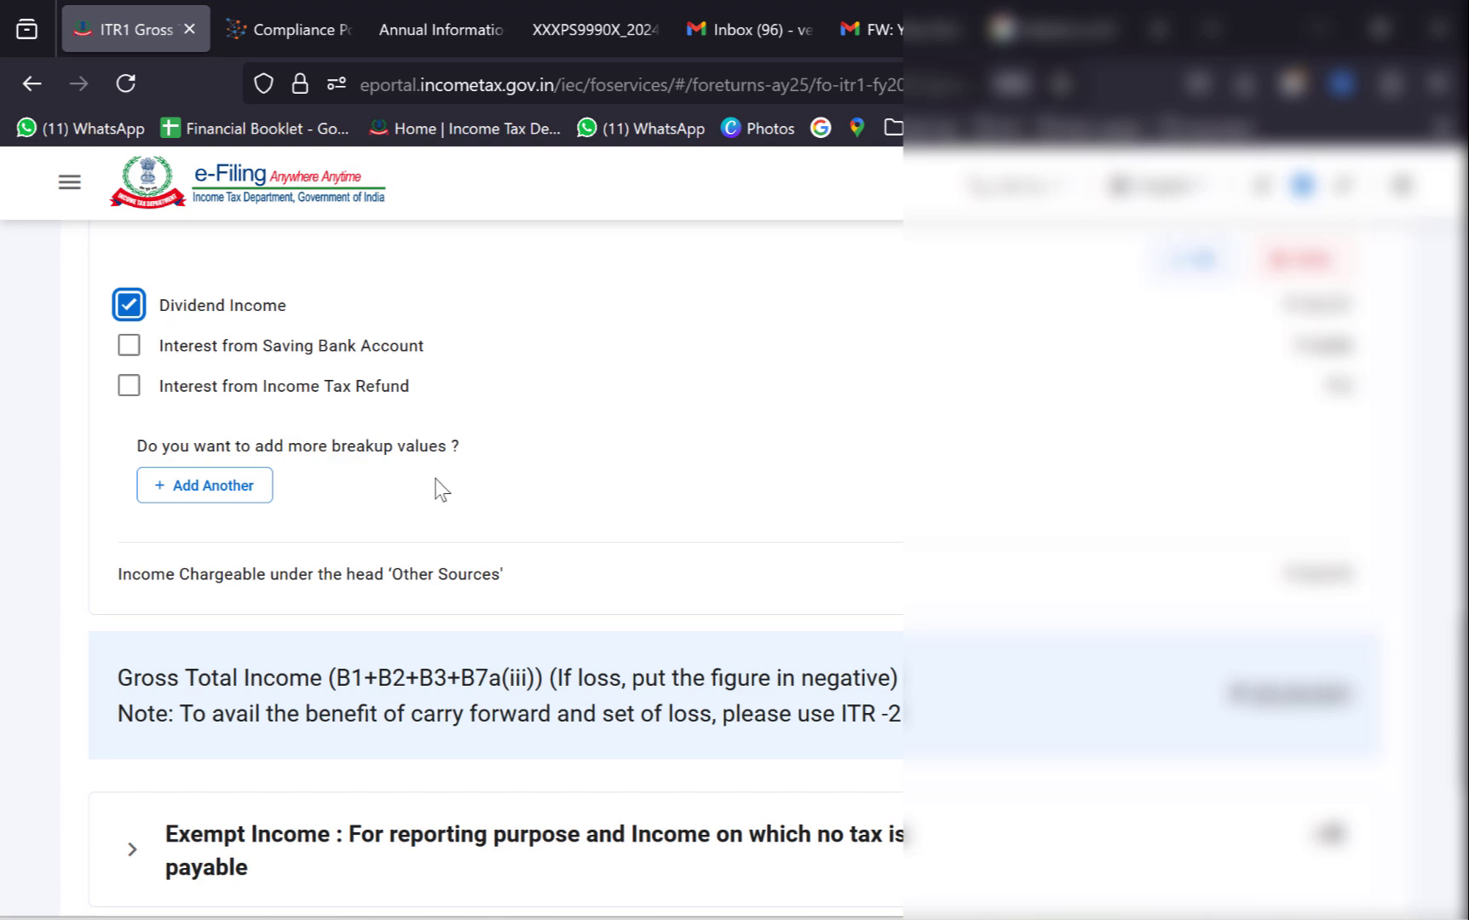
# Start a new Income from Other Sources entry, examine the available Nature of Income options, and go back without saving
pyautogui.click(189, 486)
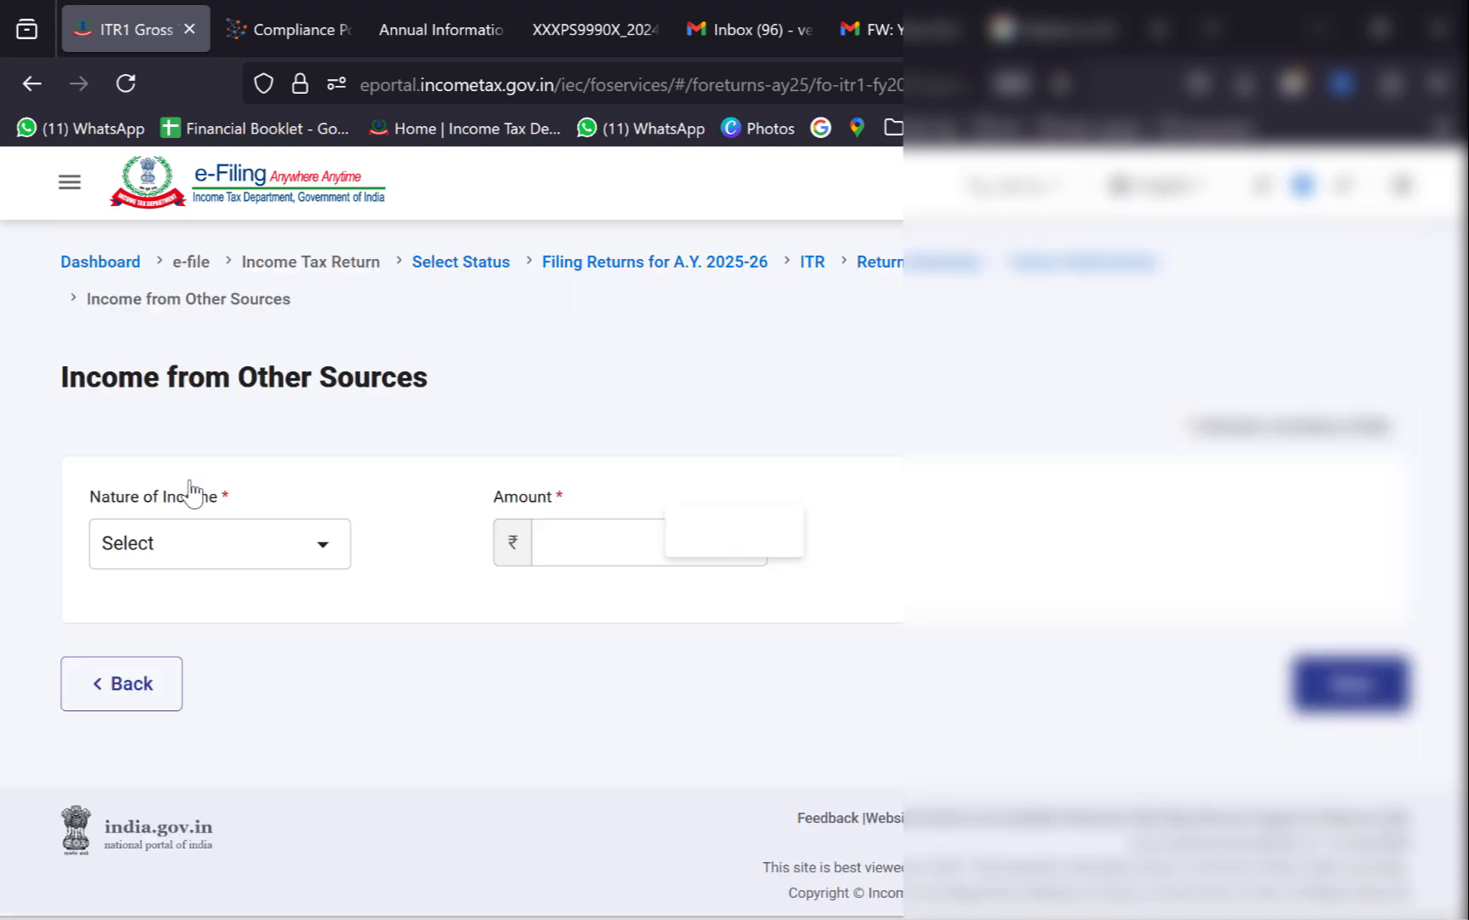
pyautogui.click(245, 540)
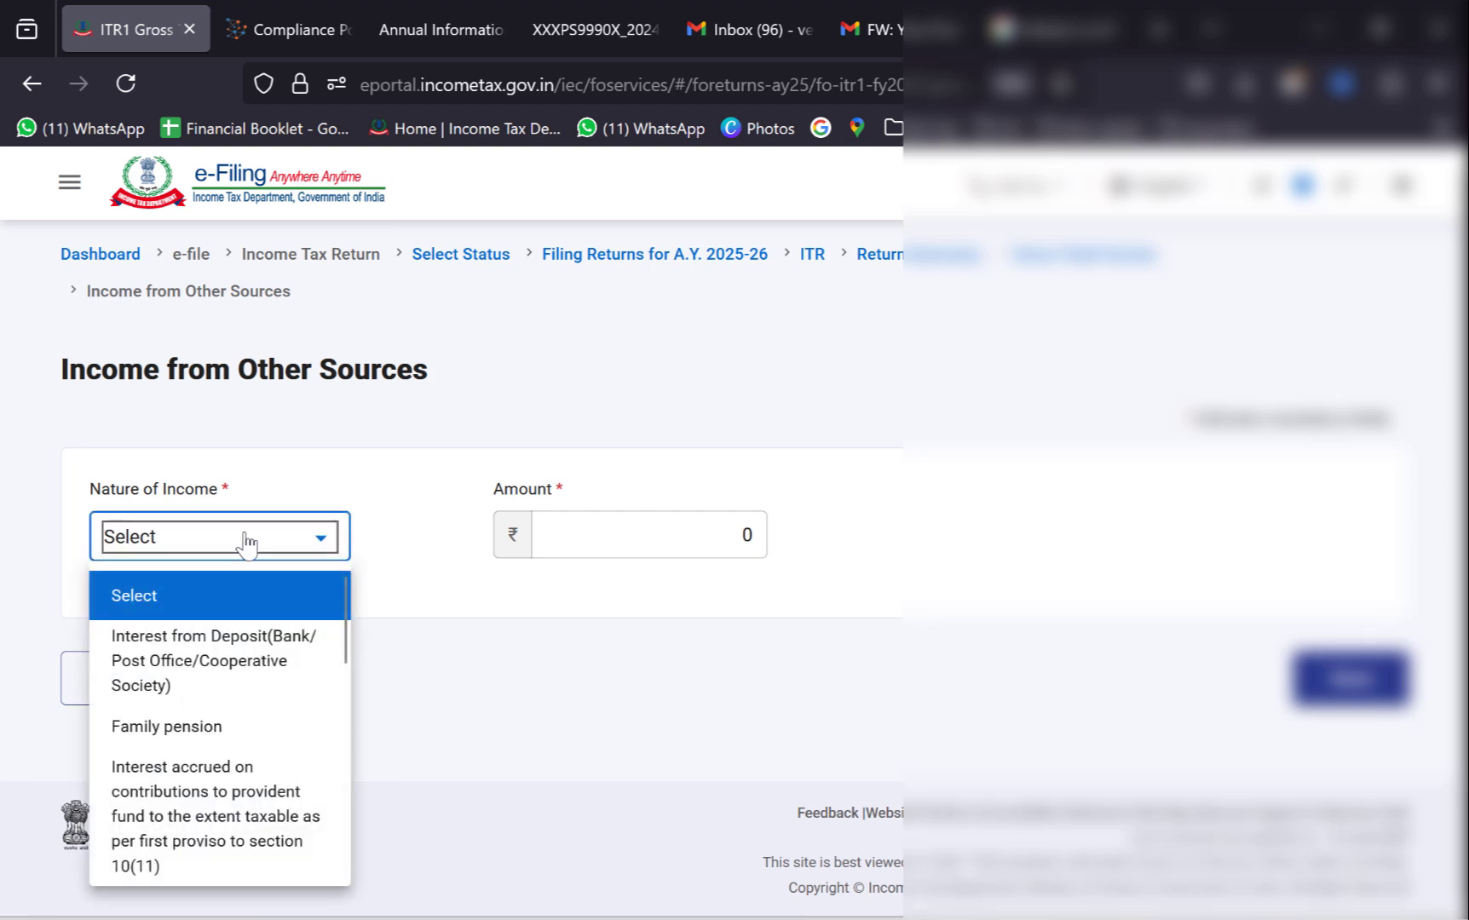
pyautogui.scroll(-3, 256, 805)
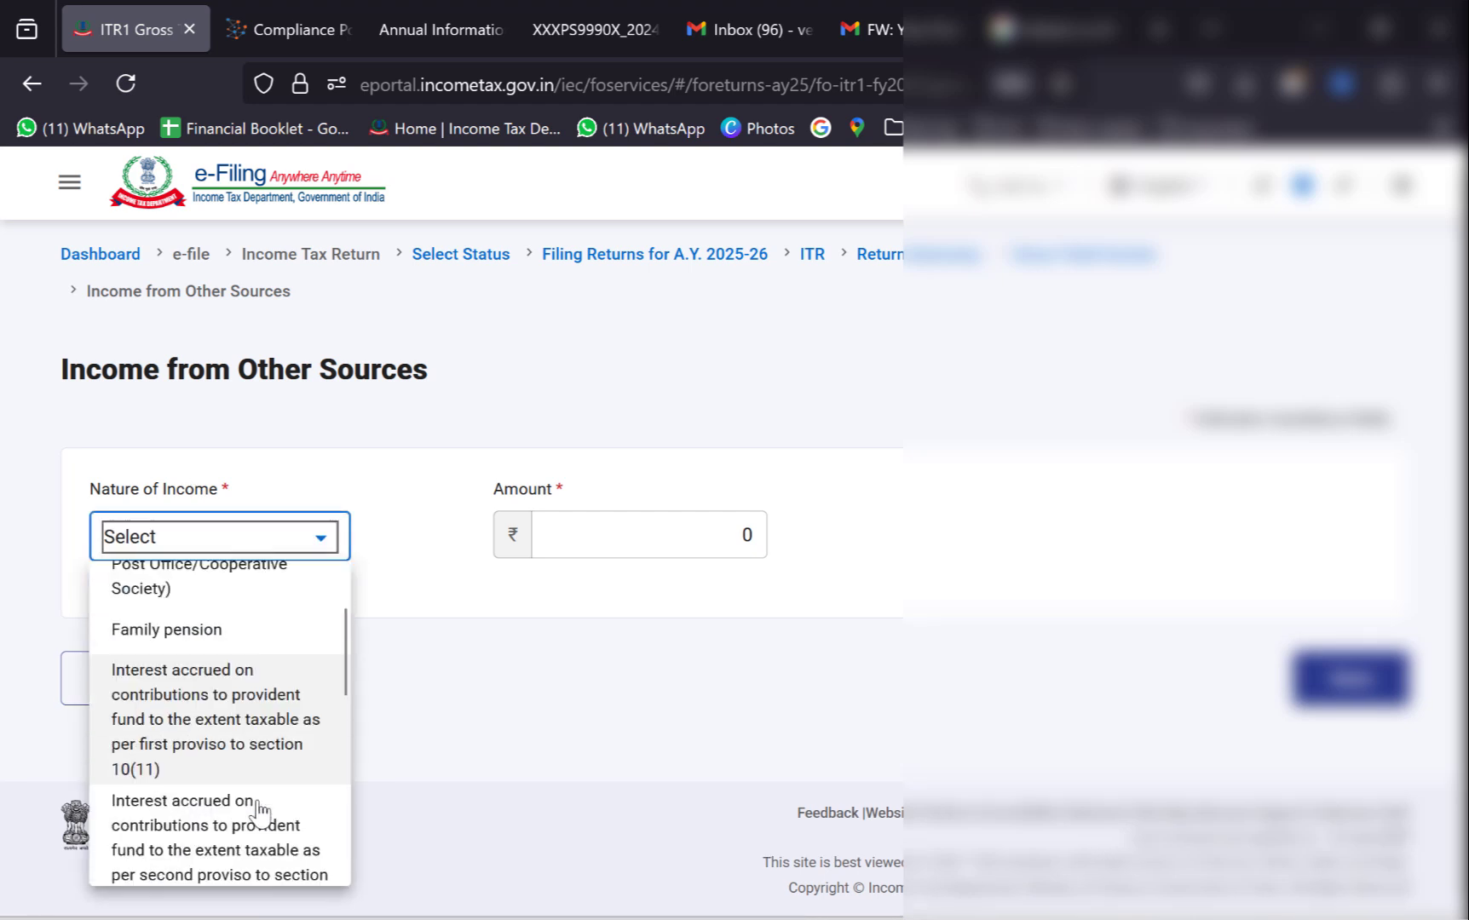
pyautogui.scroll(-3, 260, 813)
pyautogui.click(486, 796)
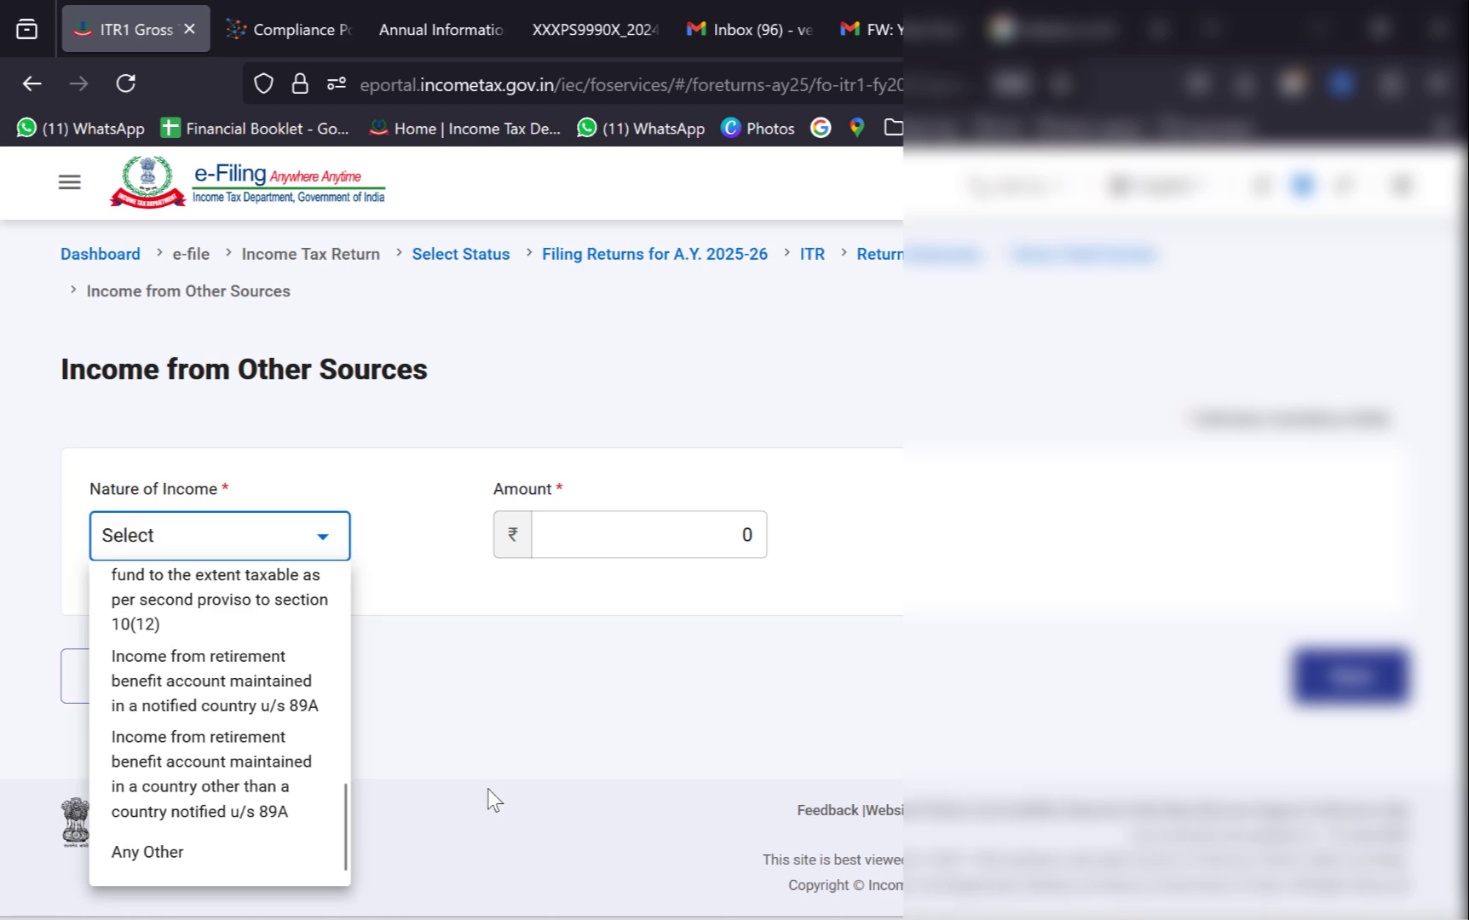
pyautogui.click(99, 679)
# Expand the Exempt Income section under Gross Total Income and review its breakup and total amount
pyautogui.scroll(-5, 851, 498)
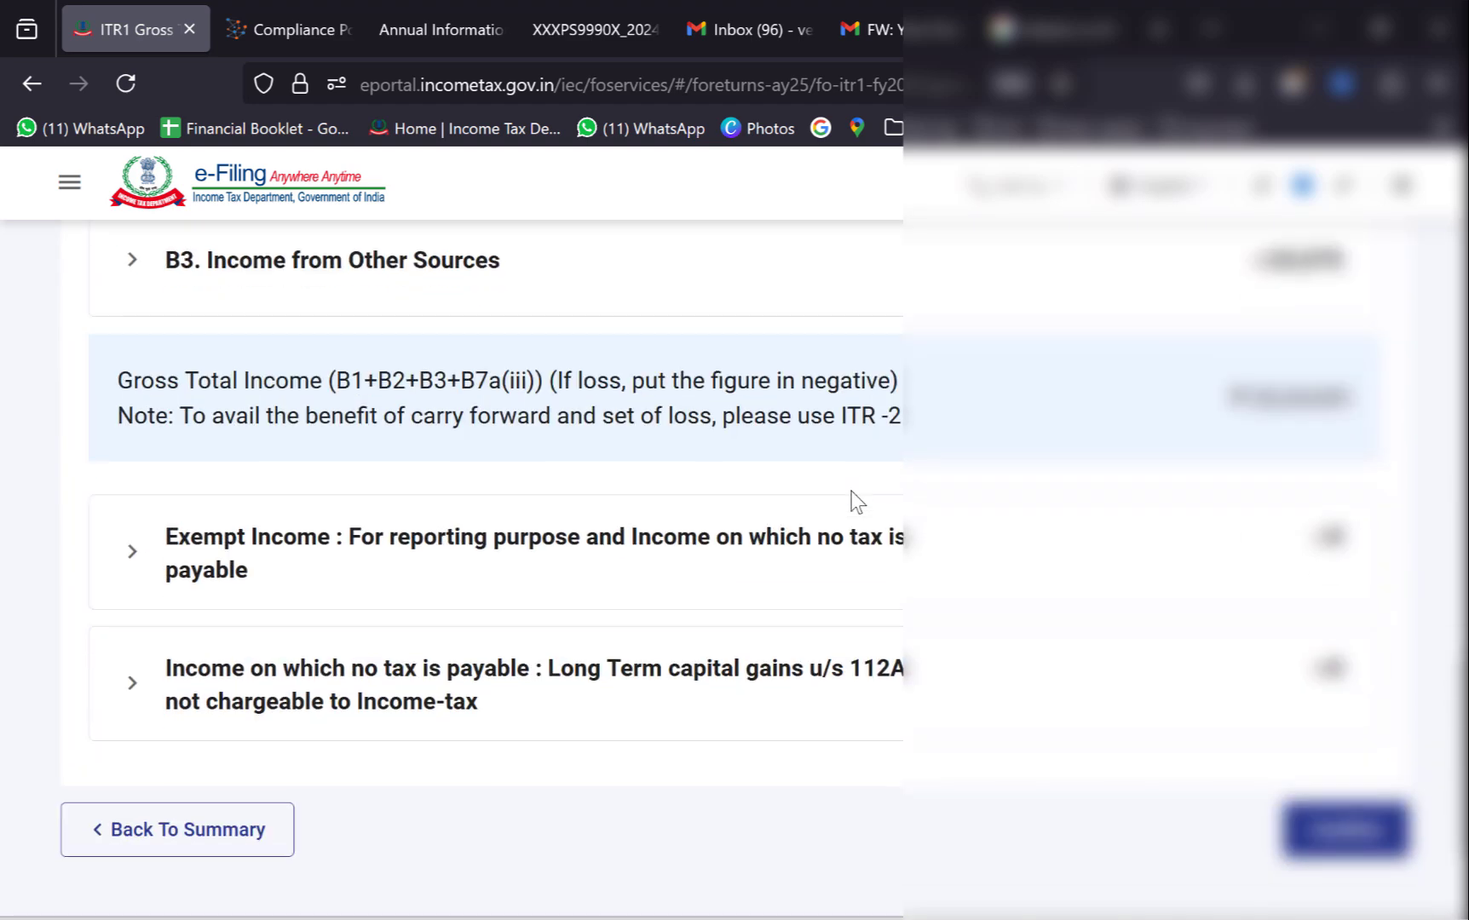
pyautogui.scroll(2, 851, 498)
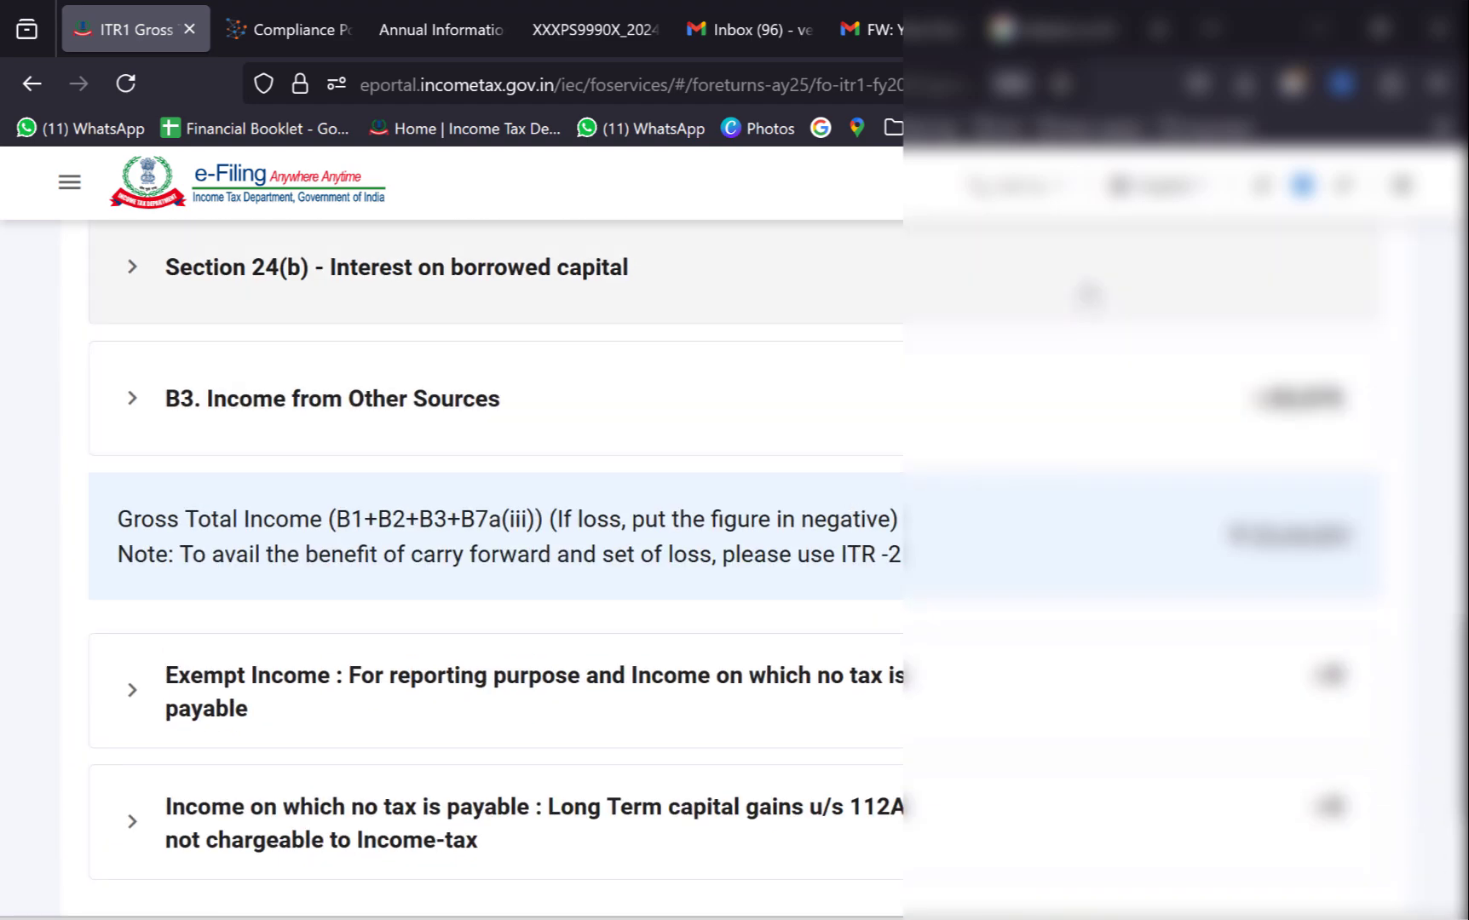
pyautogui.scroll(-3, 1003, 596)
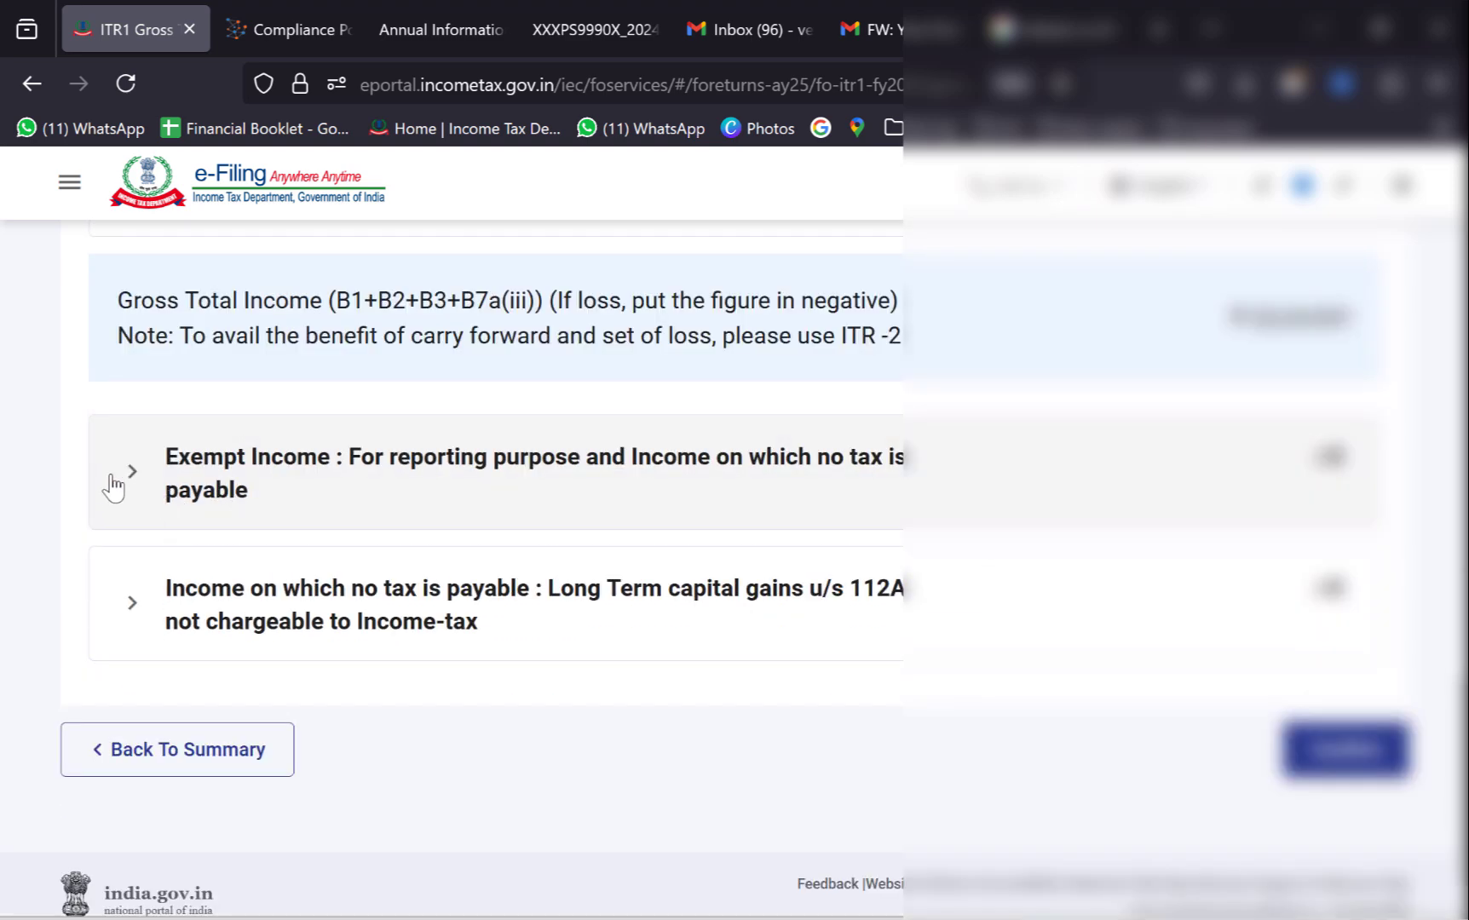
pyautogui.click(126, 485)
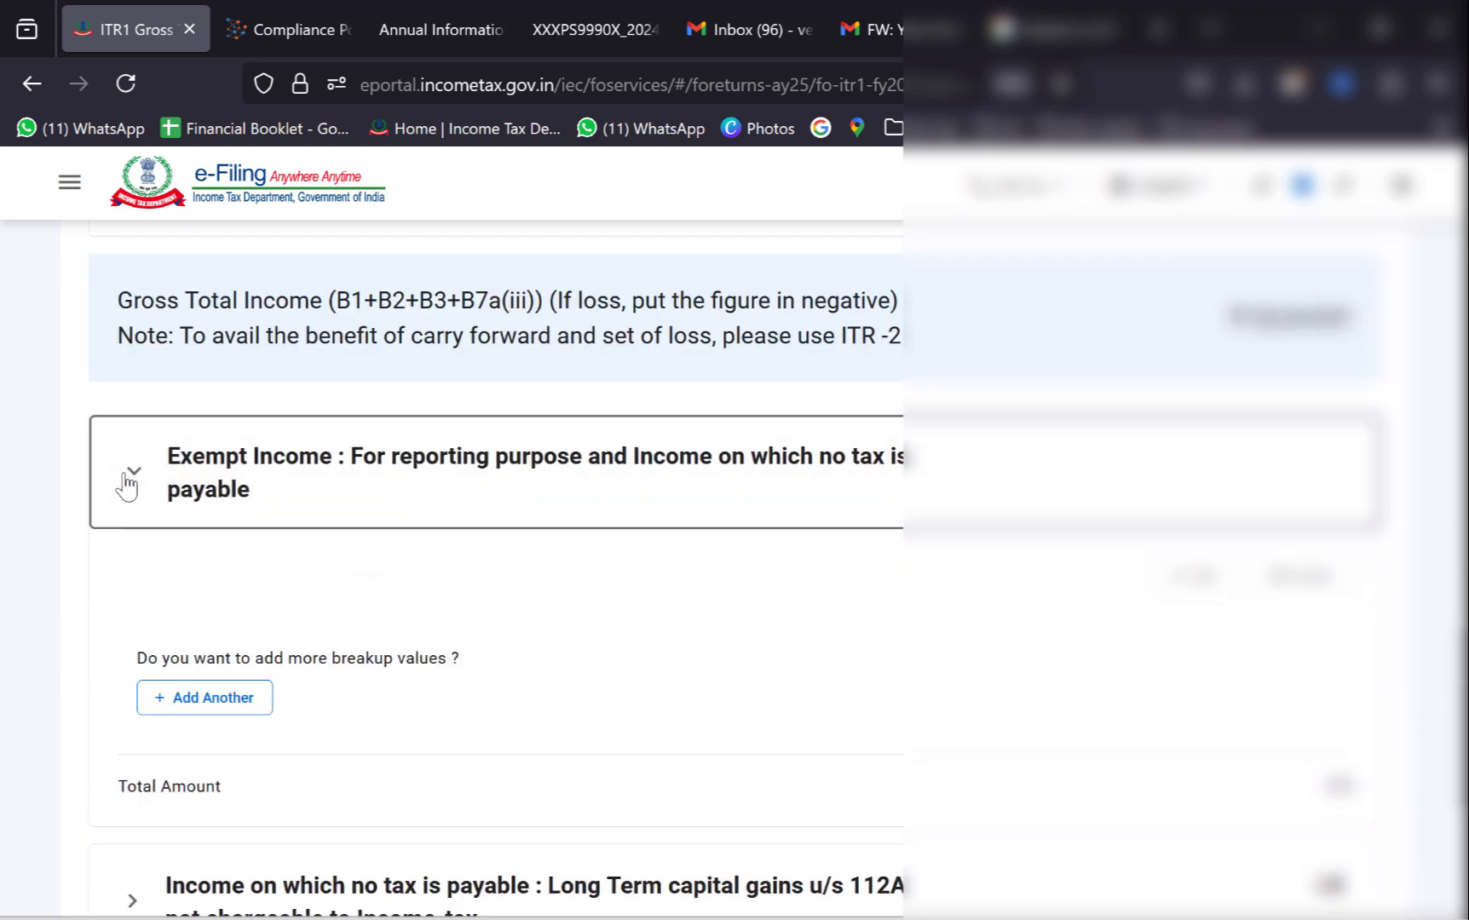
pyautogui.scroll(-5, 417, 652)
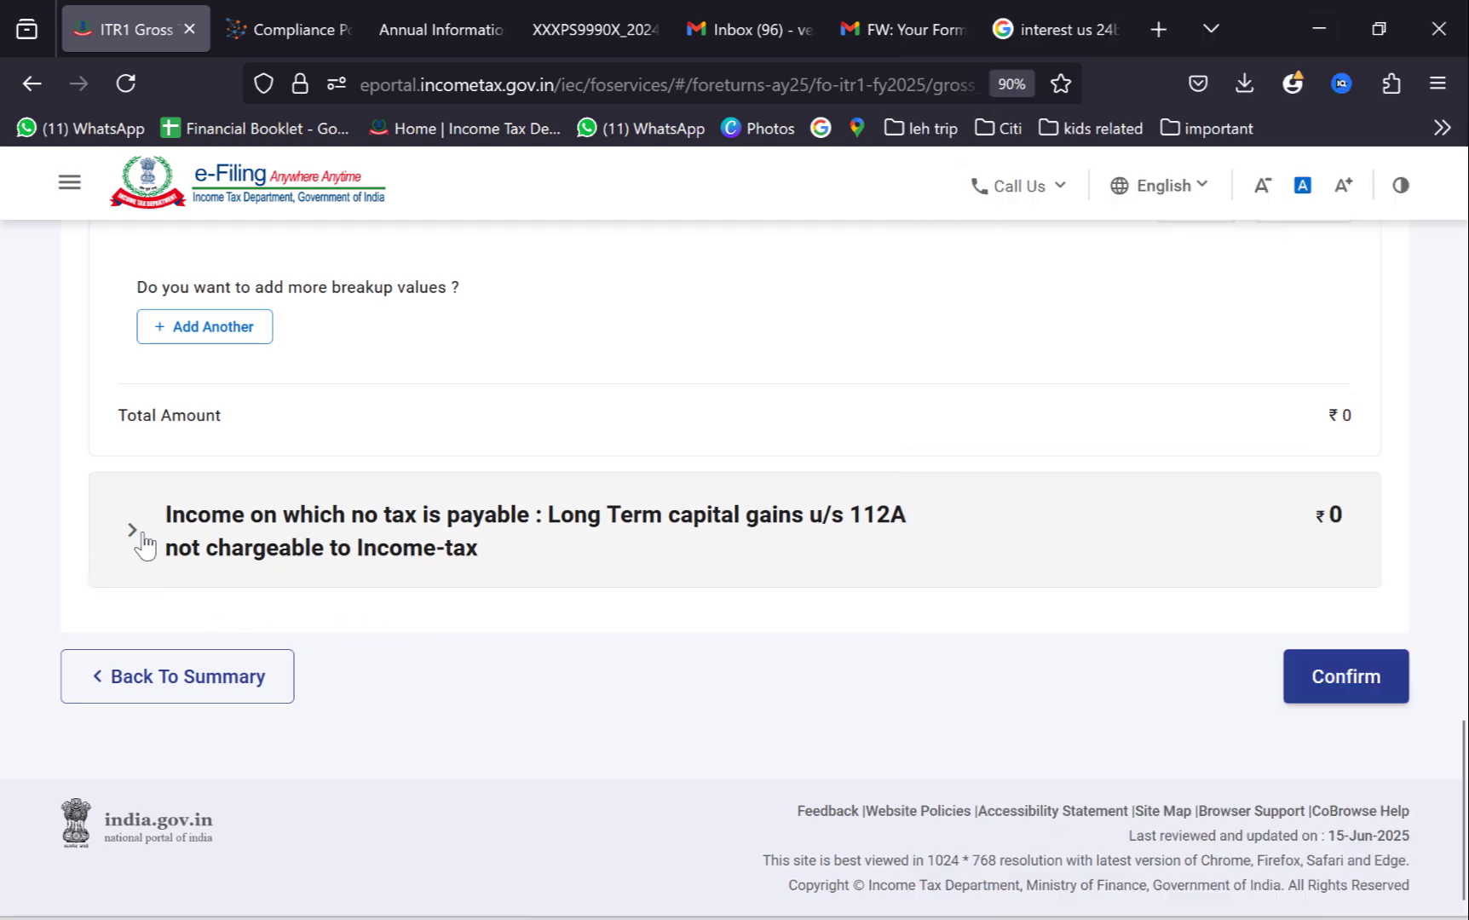
# Expand Long Term capital gains u/s 112A and enter a total sale consideration of 400000 and a total cost of acquisition of 100000
pyautogui.click(134, 535)
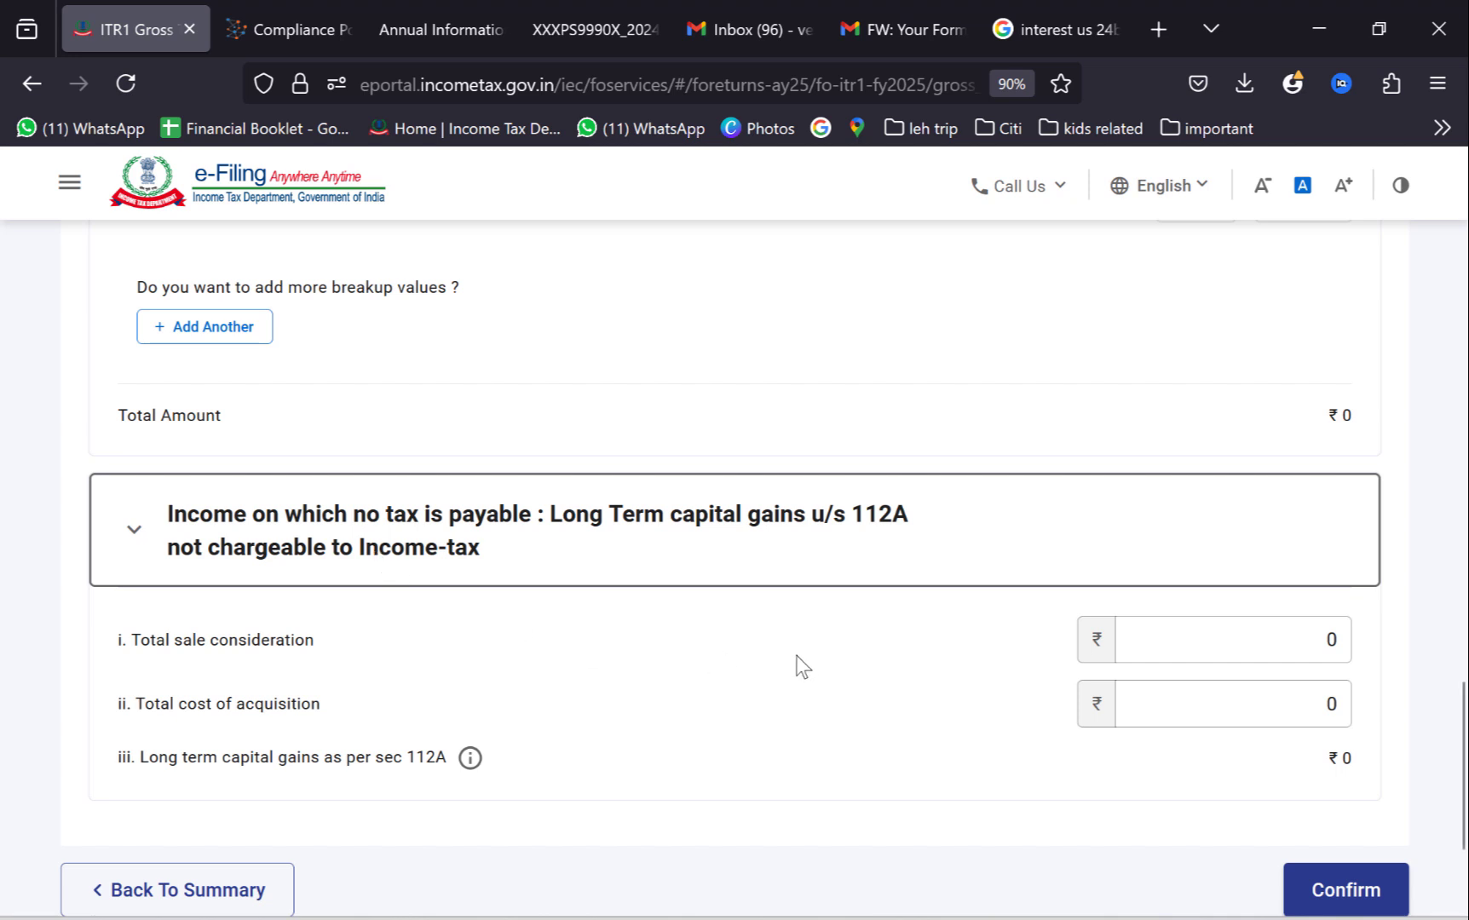
pyautogui.click(1217, 644)
pyautogui.click(1216, 643)
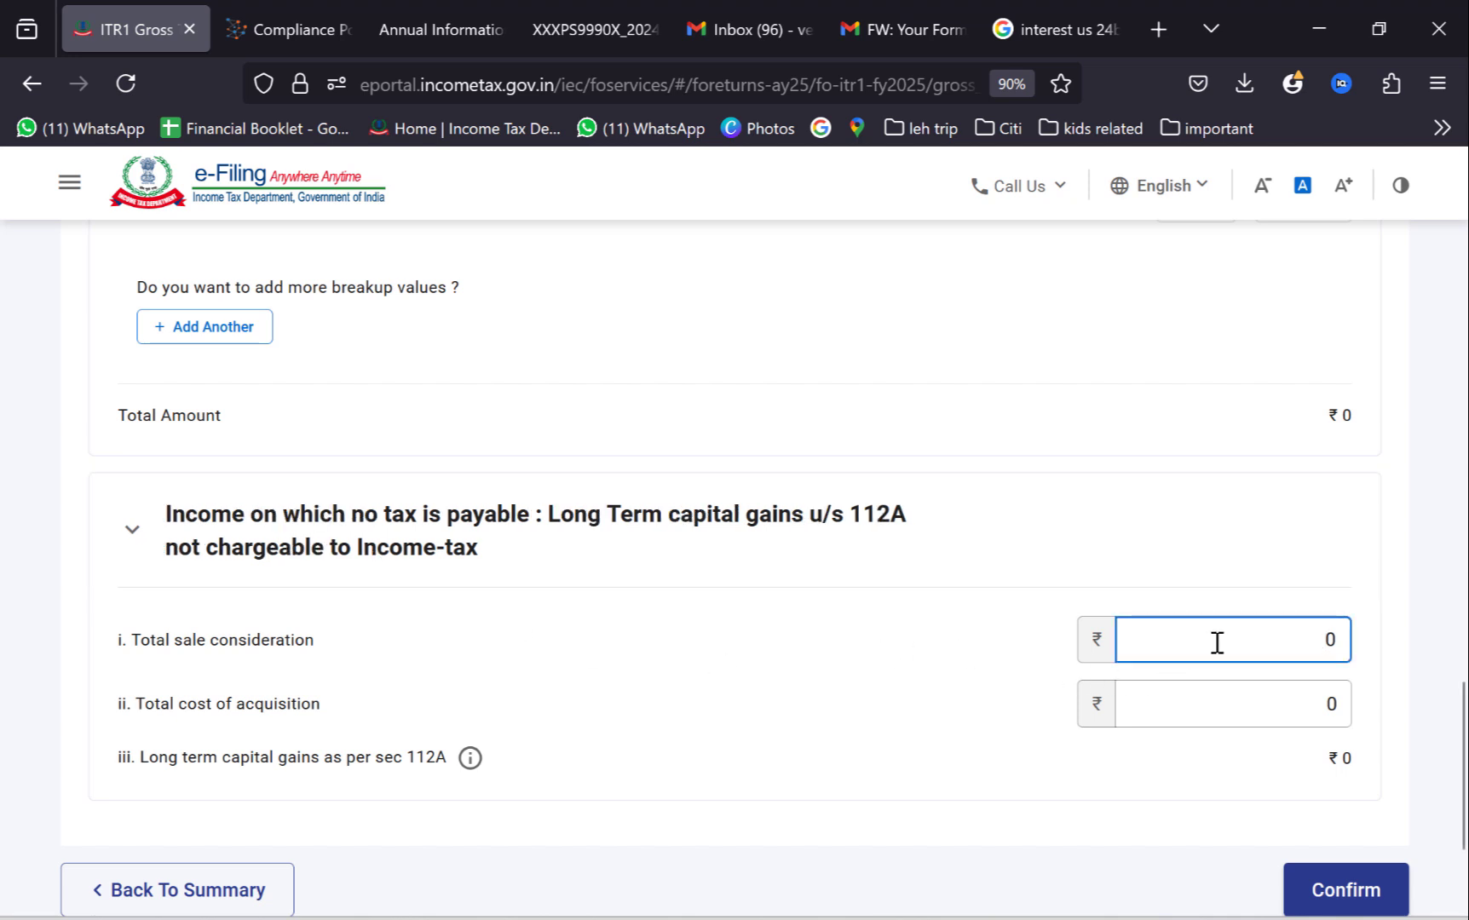
pyautogui.write('400000')
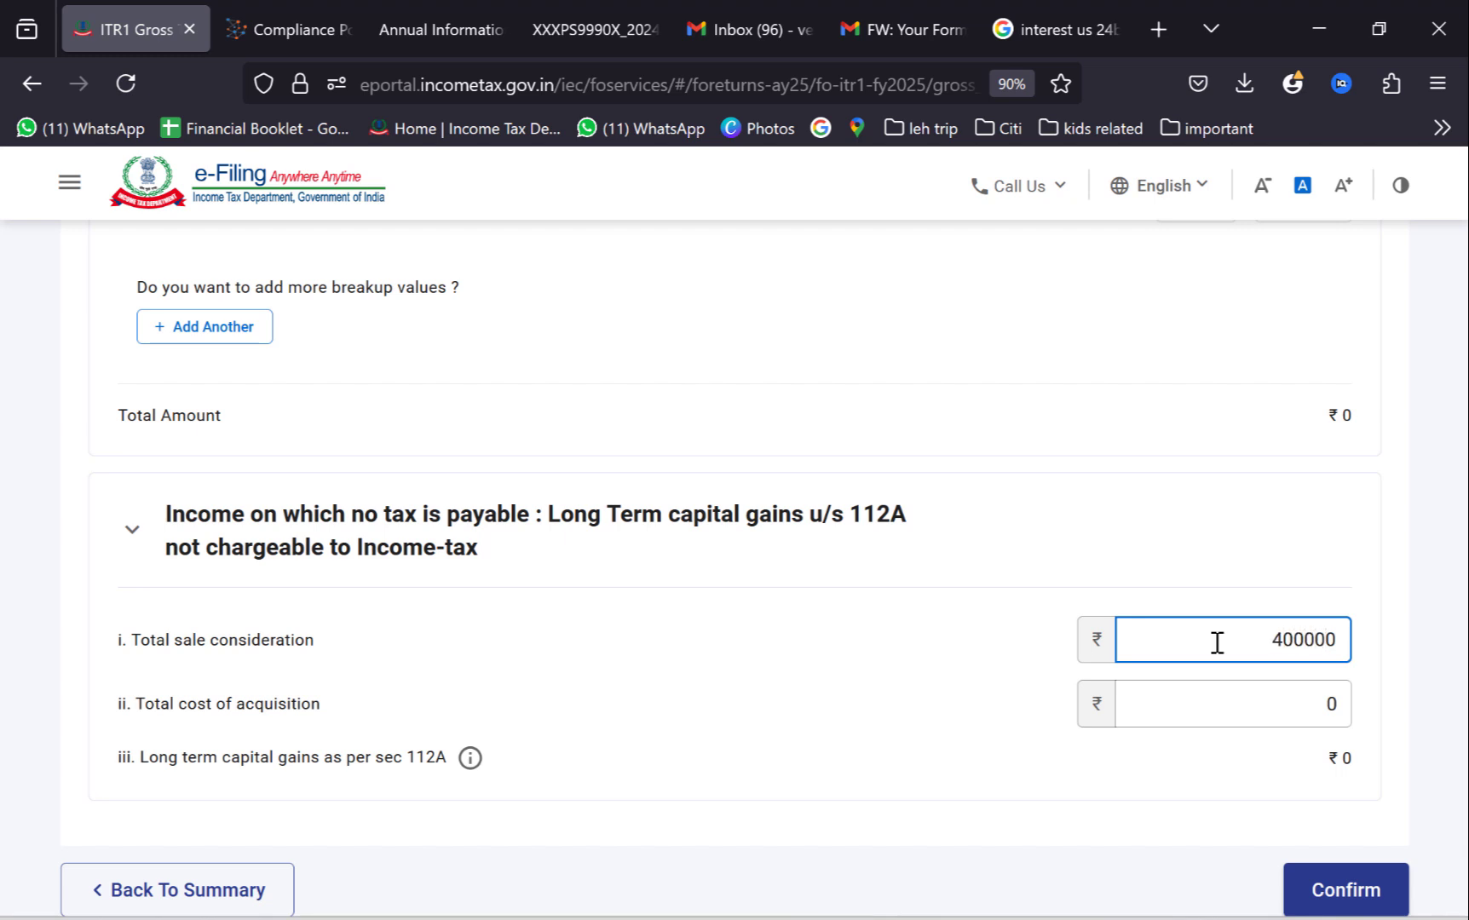
pyautogui.press('Tab')
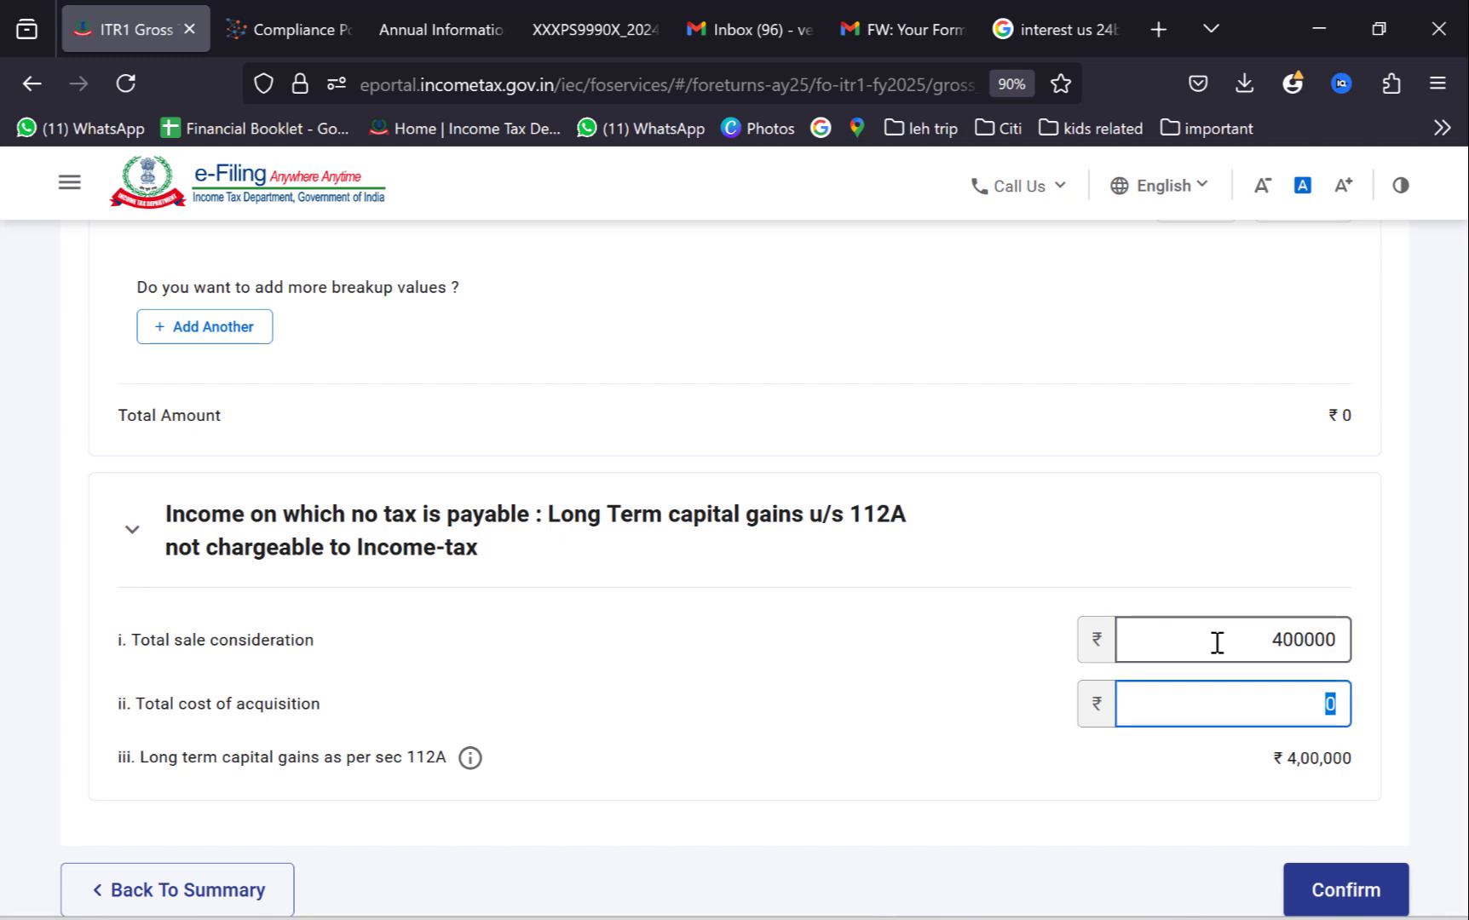
pyautogui.write('100000')
pyautogui.press('Tab')
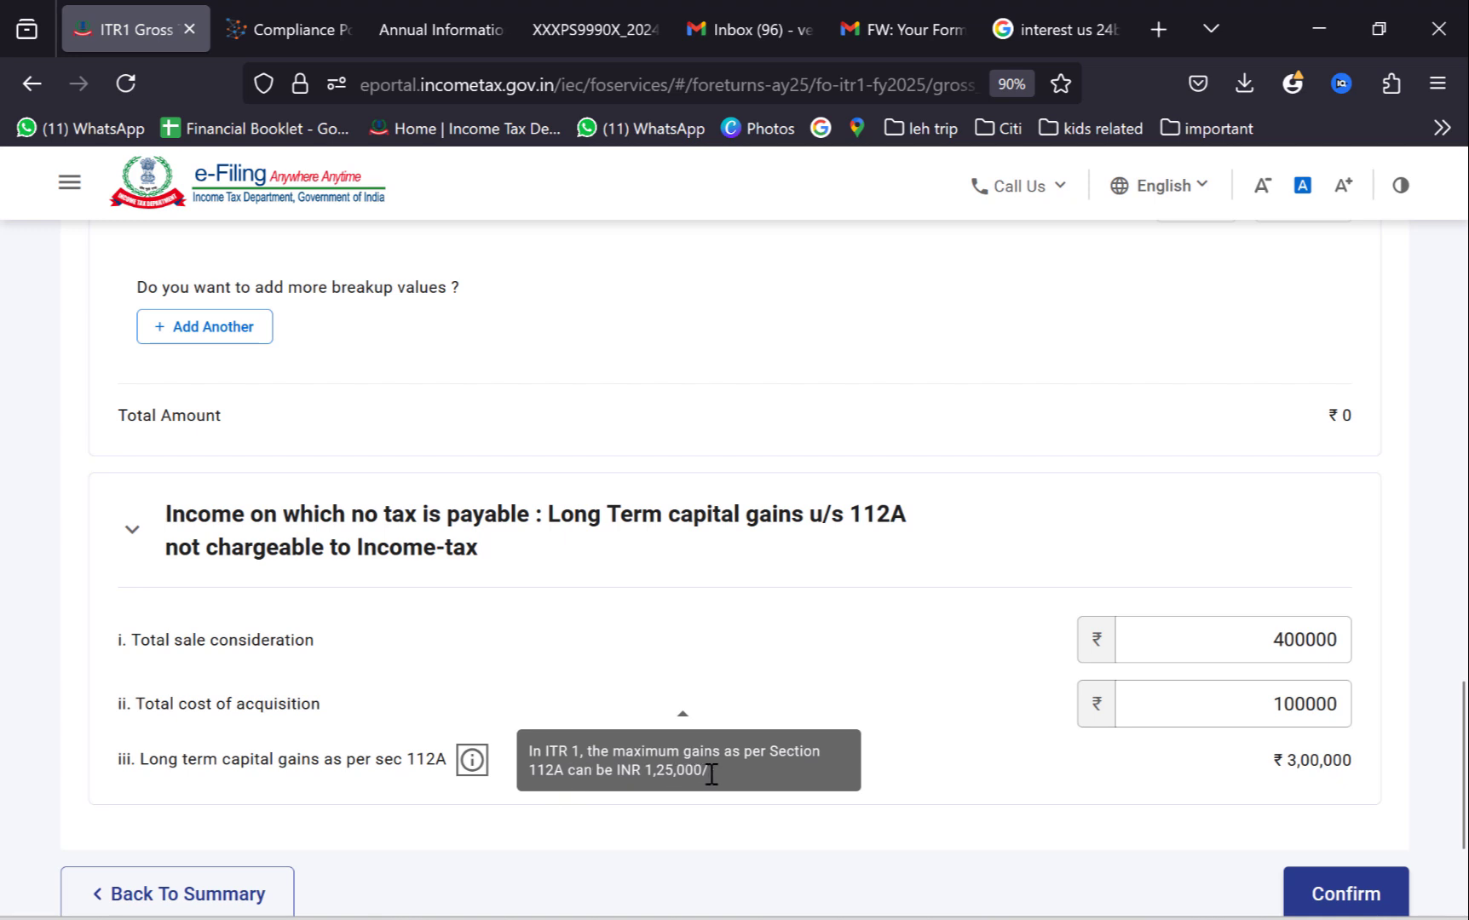
# Try to confirm Gross Total Income with the entered Section 112A amounts, and dismiss the notice
pyautogui.scroll(-1, 948, 756)
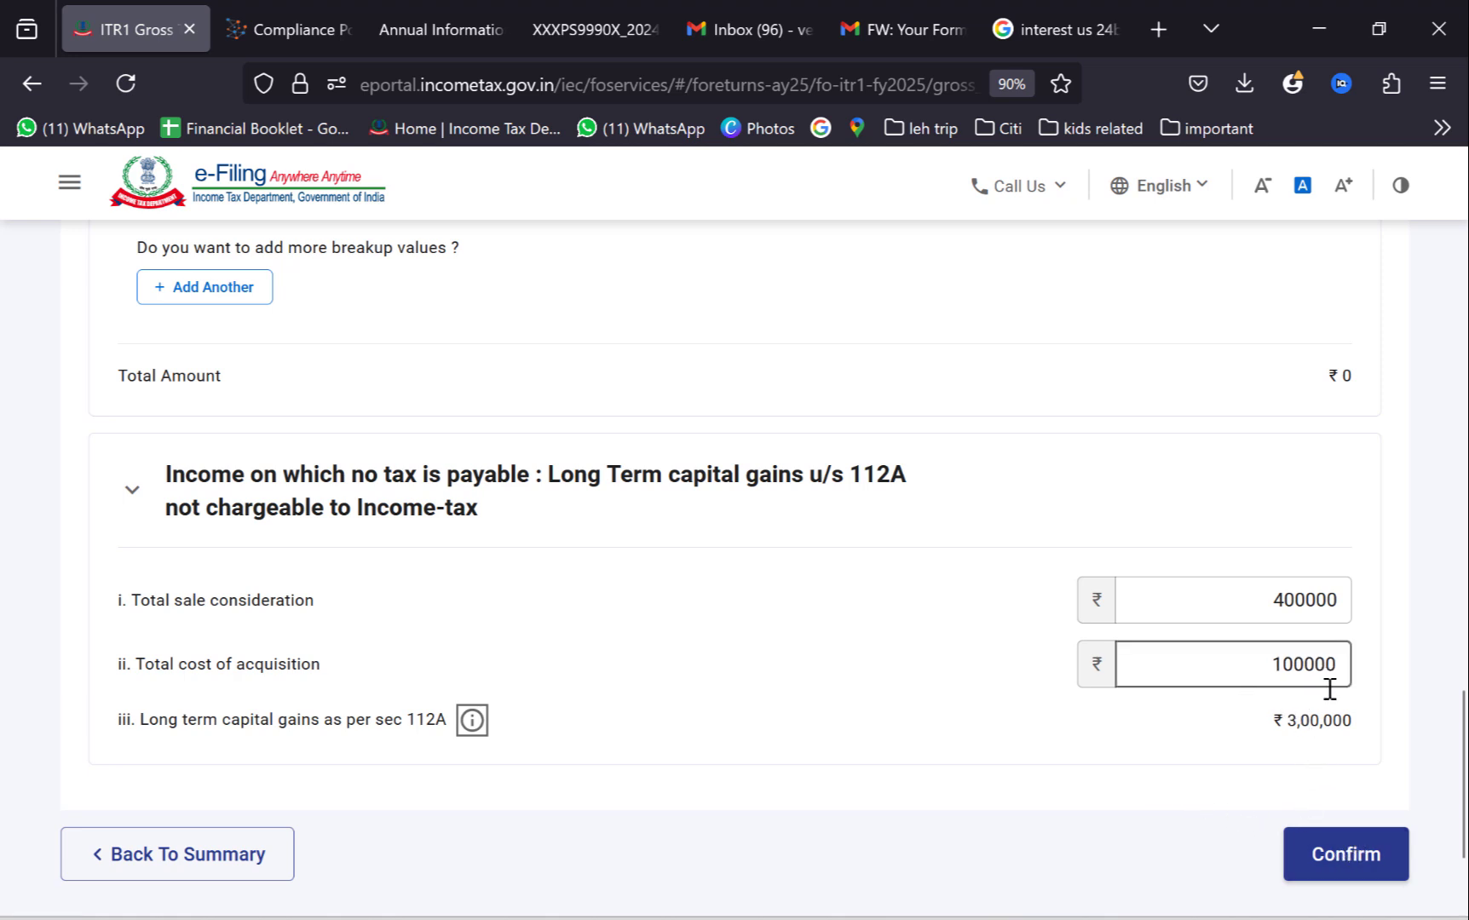
pyautogui.click(1339, 865)
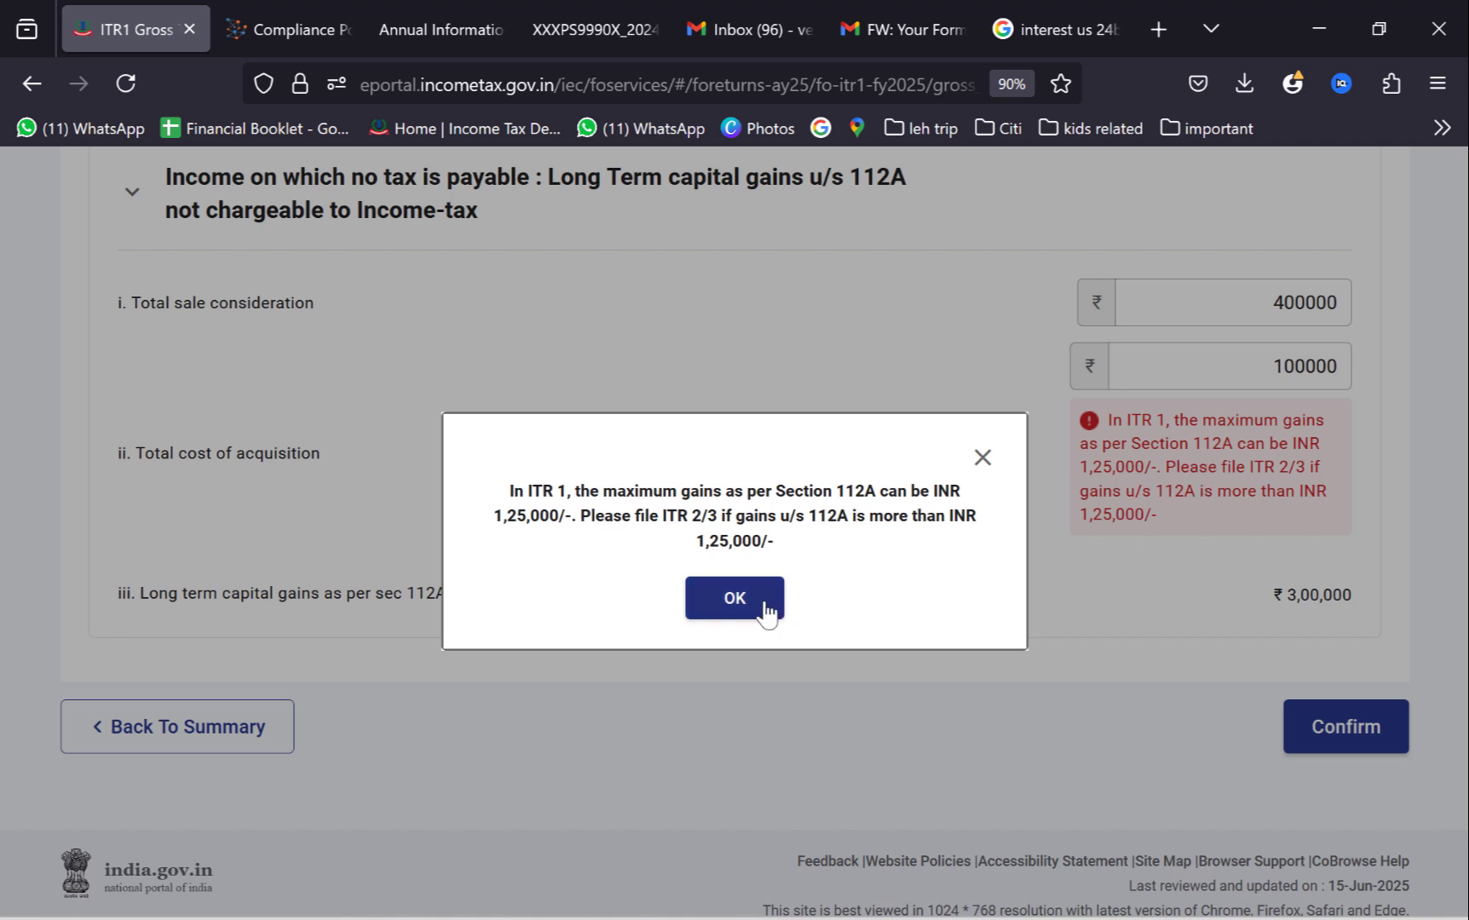
pyautogui.click(766, 611)
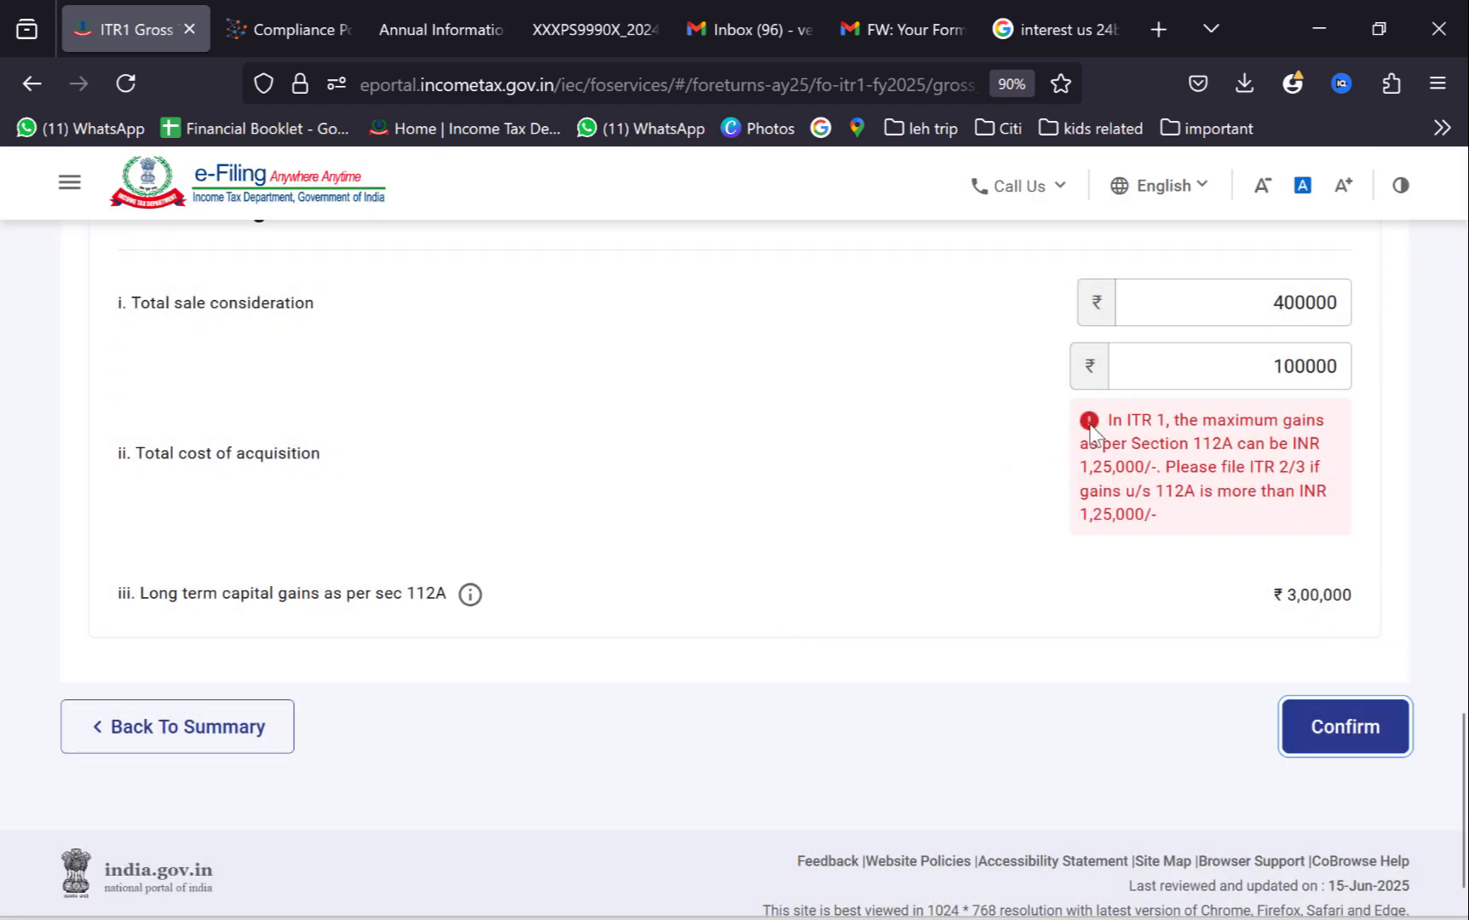
# Set the Section 112A total cost of acquisition to 300000 and confirm the Gross Total Income section
pyautogui.click(1257, 375)
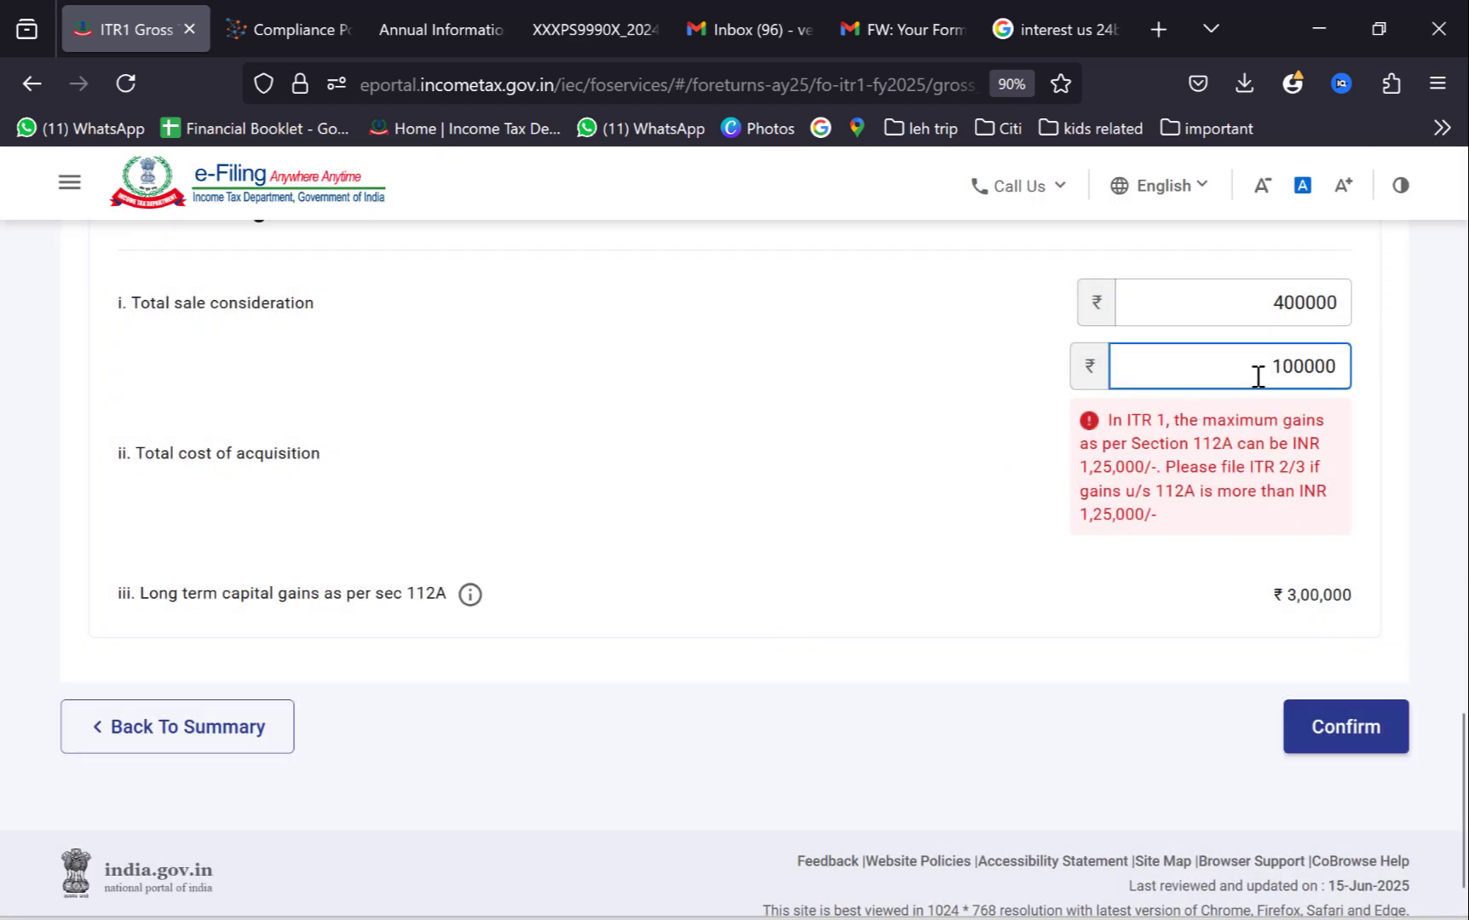
pyautogui.write('3')
pyautogui.press('Right')
pyautogui.press('BackSpace')
pyautogui.press('Tab')
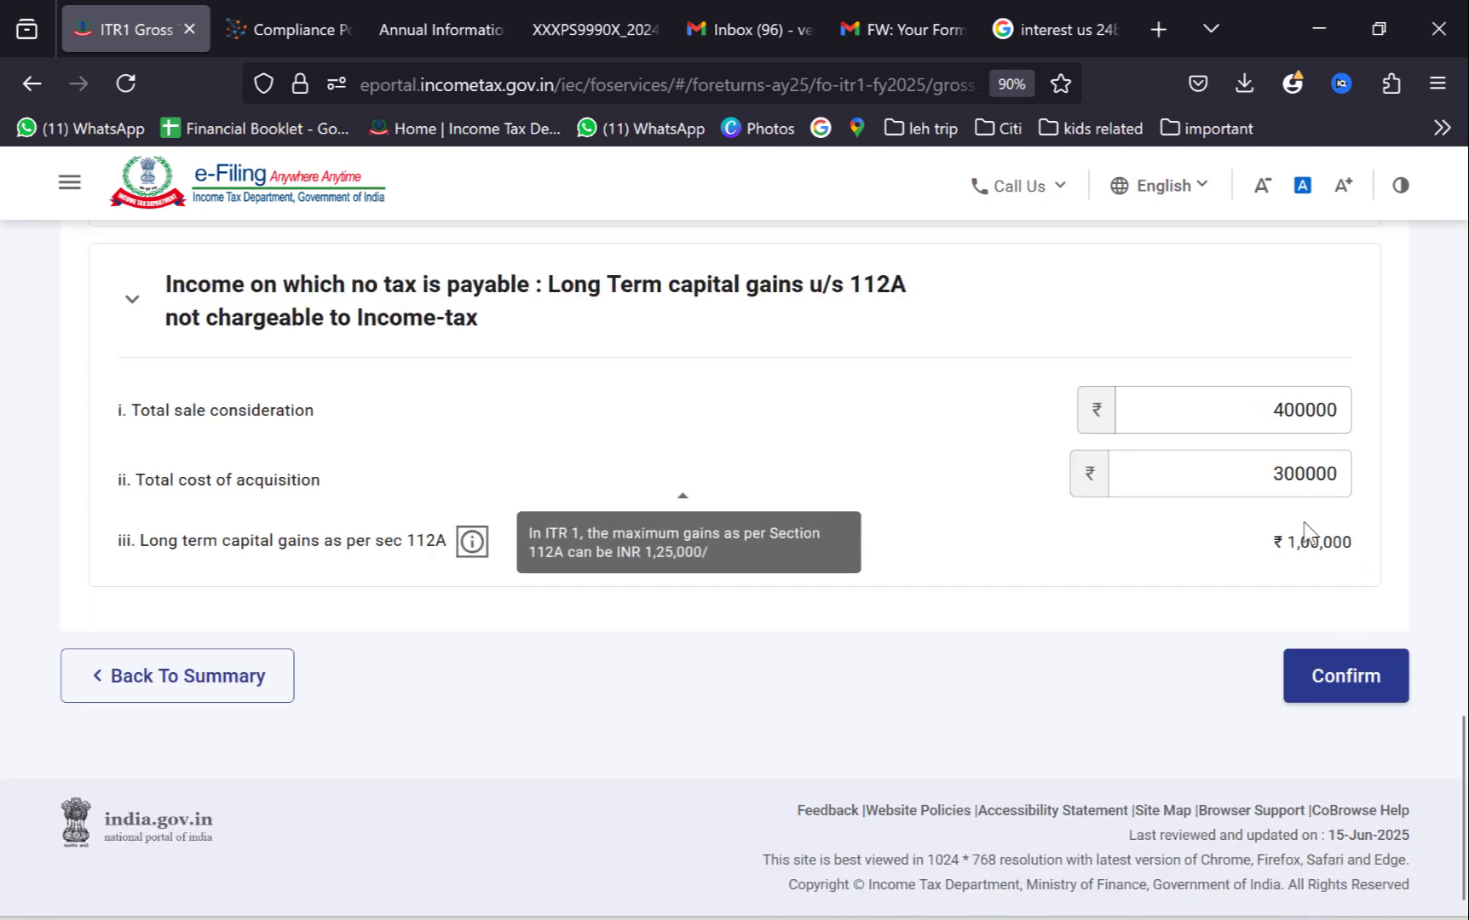
pyautogui.click(1346, 678)
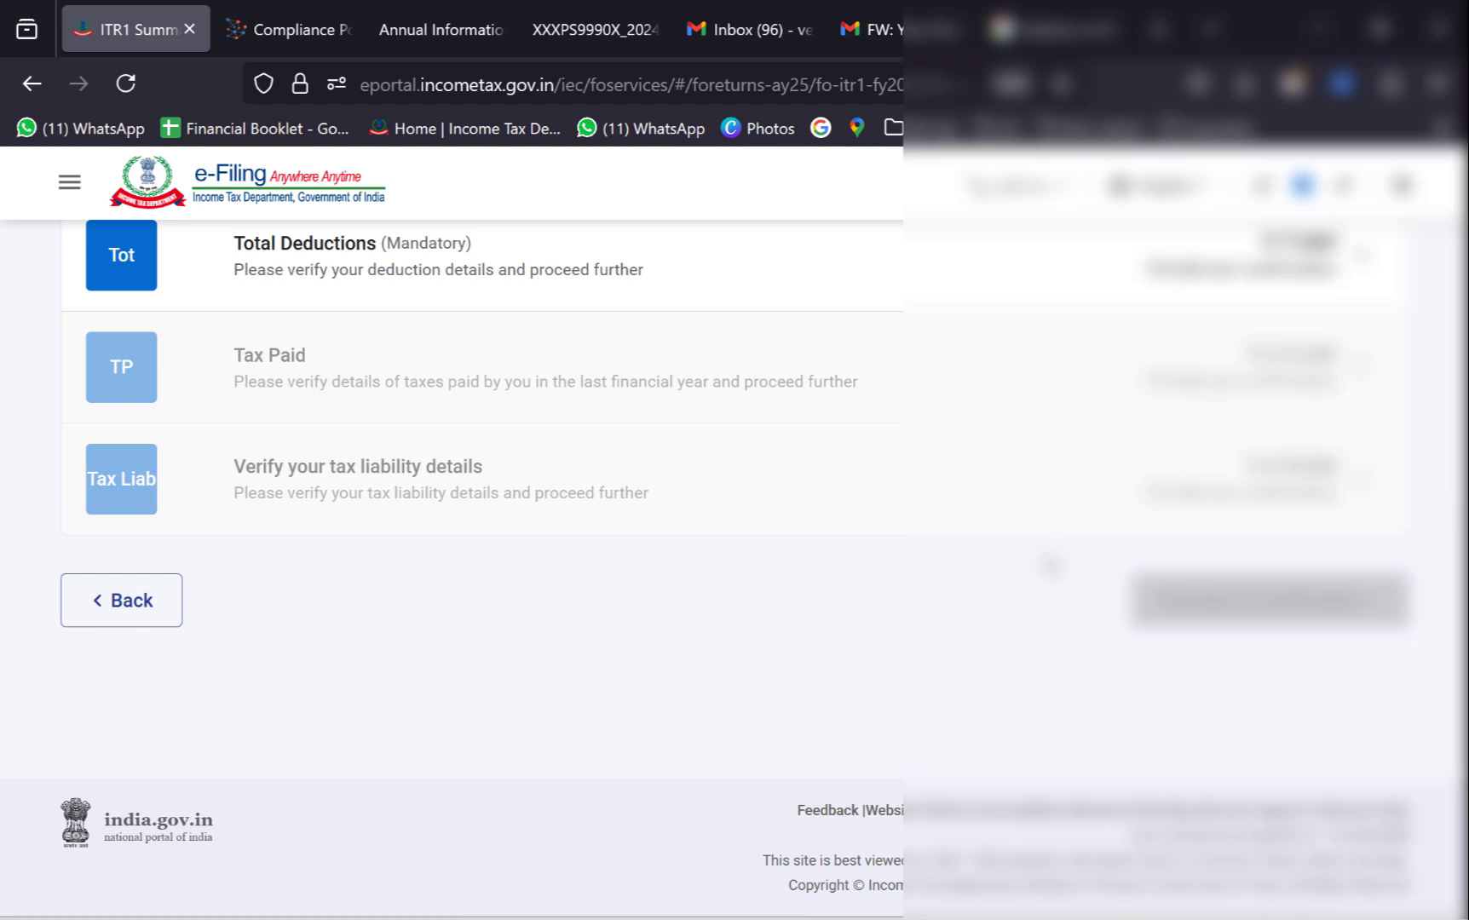
# Open Total Deductions, examine the 80CCD(2) employer pension contribution in its edit form, and go back without saving
pyautogui.click(1126, 303)
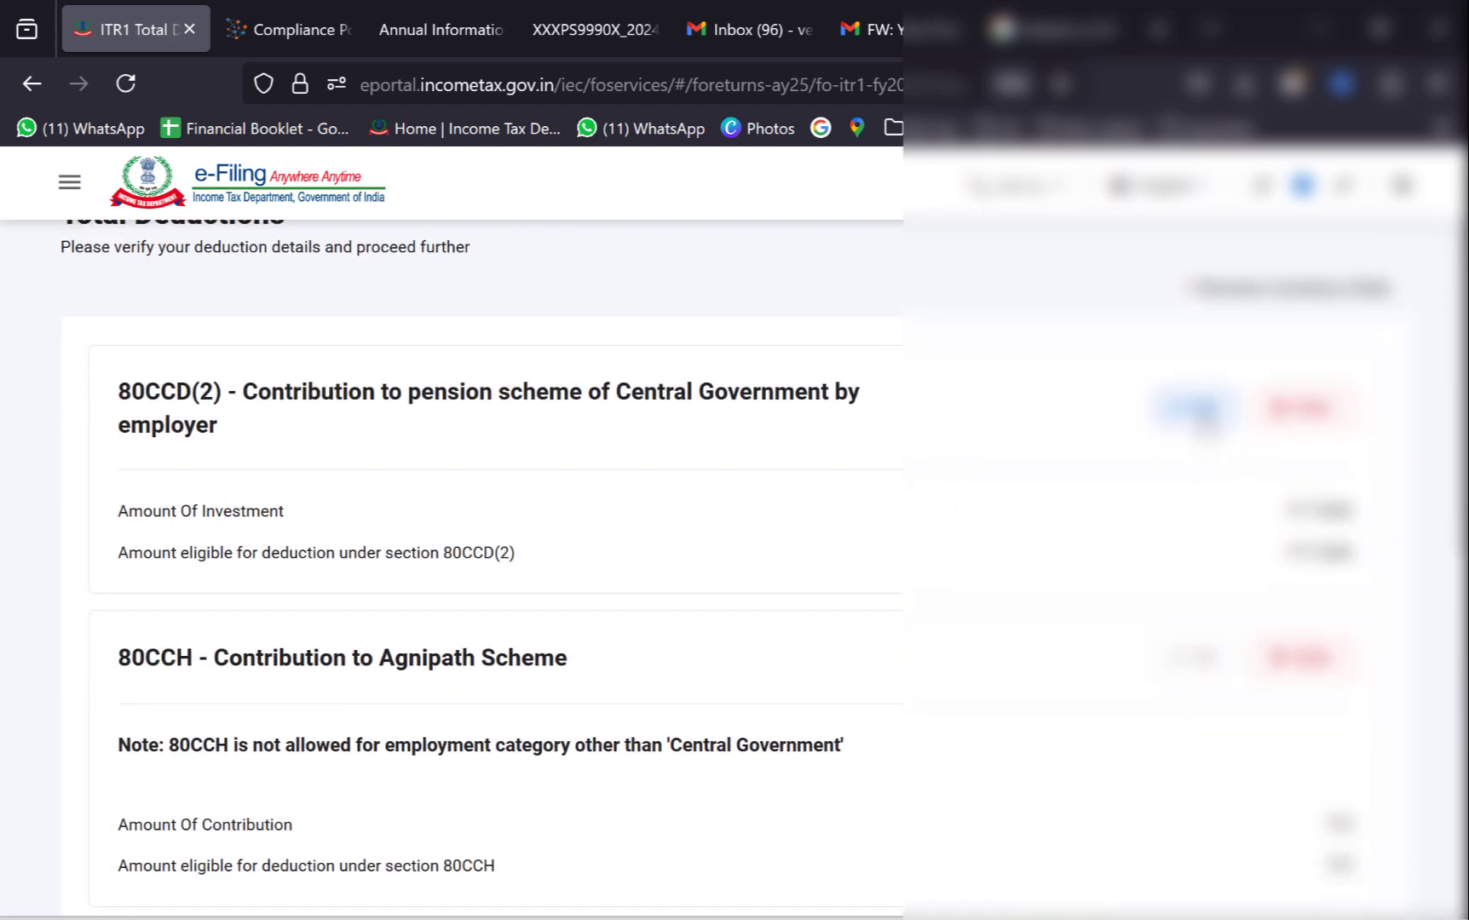
pyautogui.click(1198, 409)
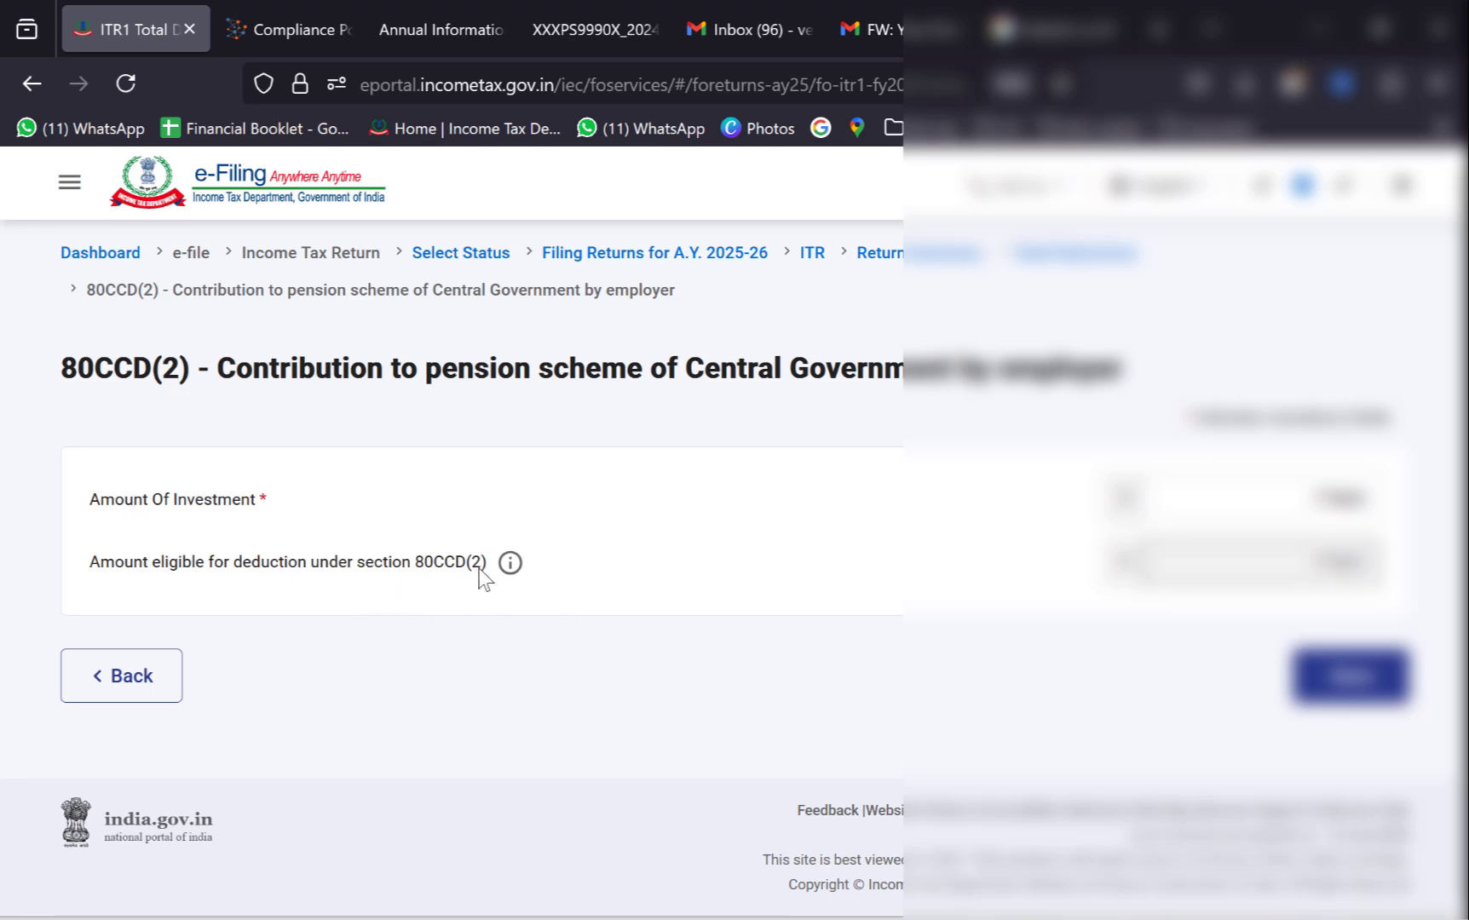
pyautogui.moveTo(509, 565)
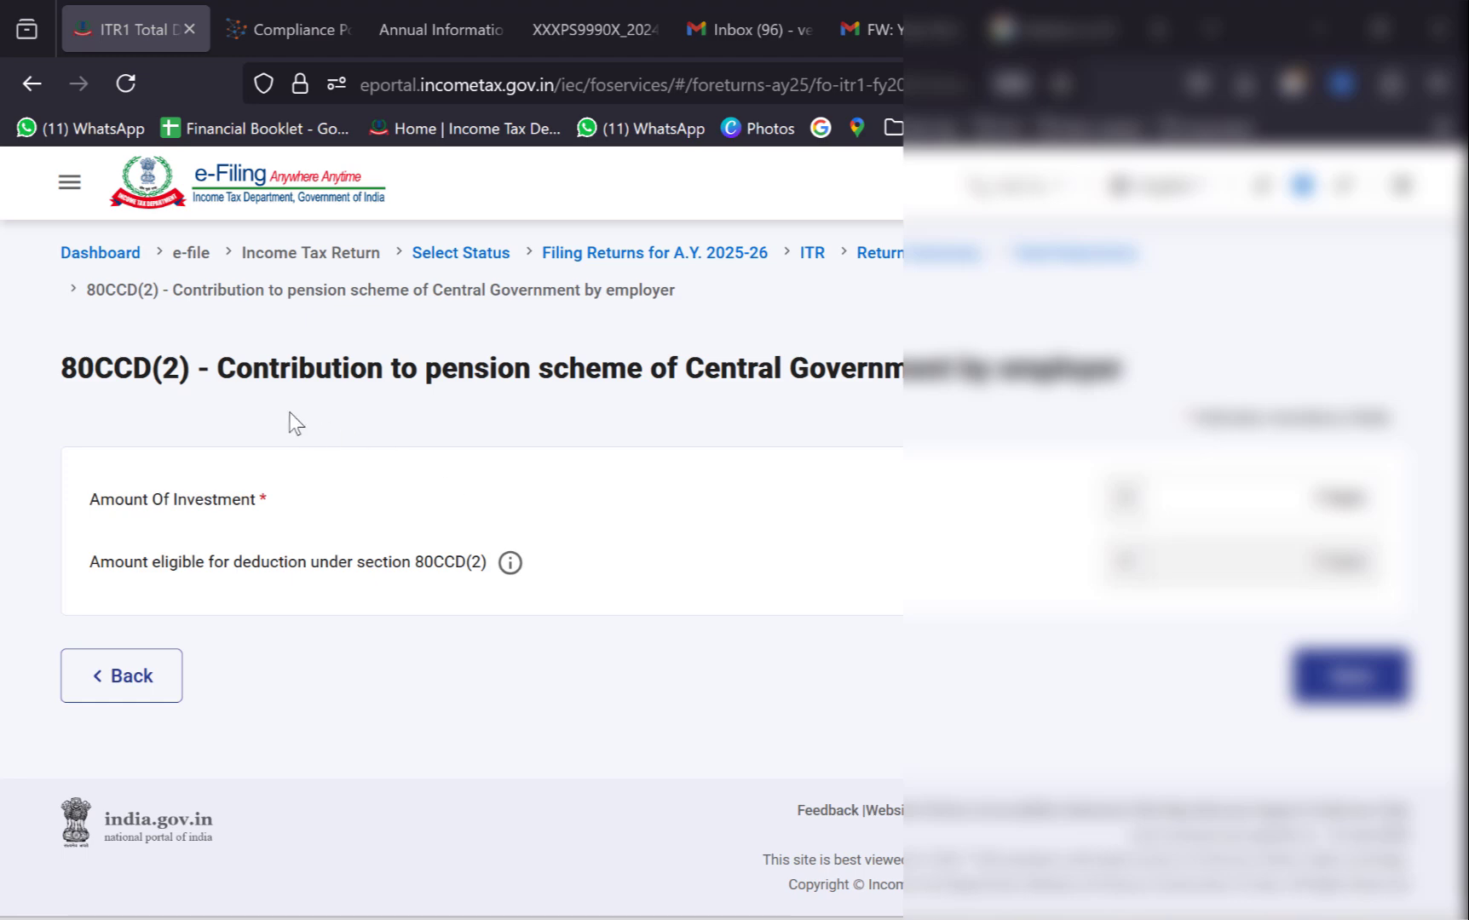
pyautogui.click(142, 704)
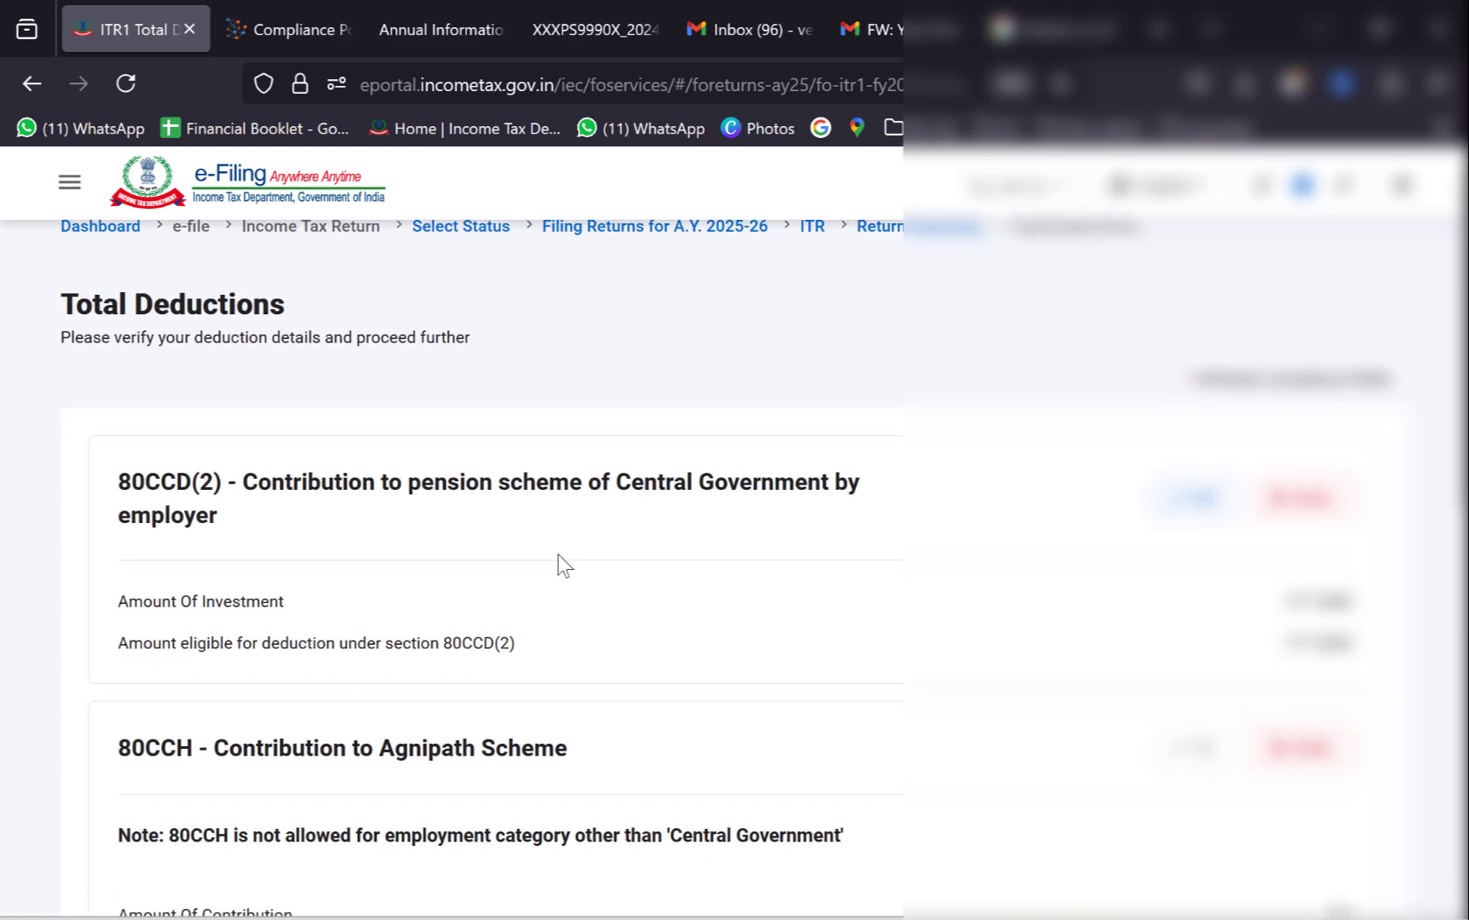
# Review the 80CCD(2), 80CCH and other deductions with their totals, and confirm the Total Deductions section
pyautogui.scroll(-4, 558, 554)
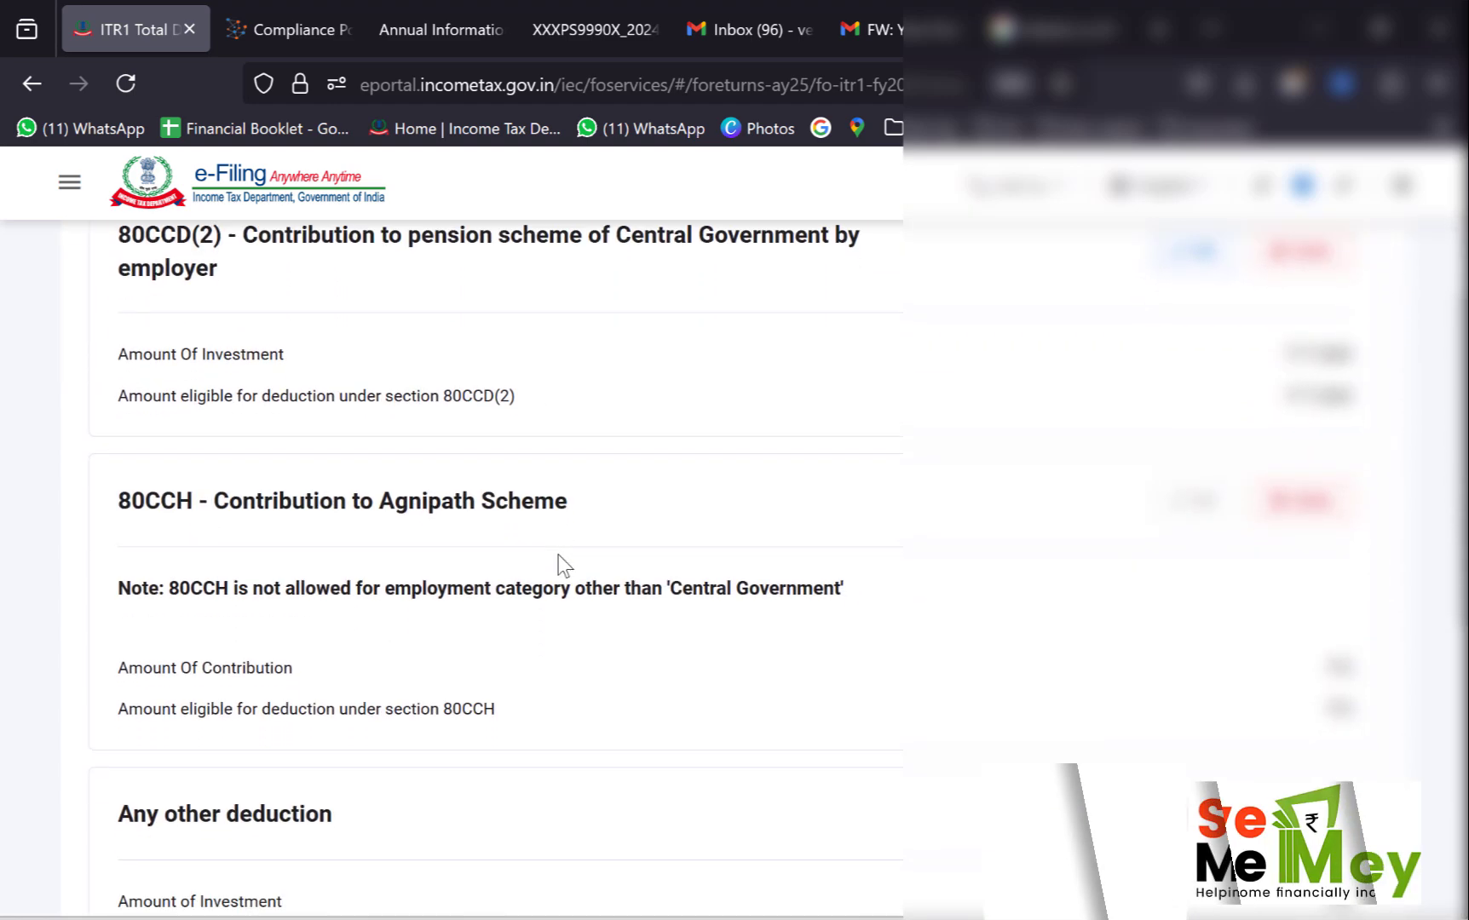
pyautogui.scroll(-2, 558, 555)
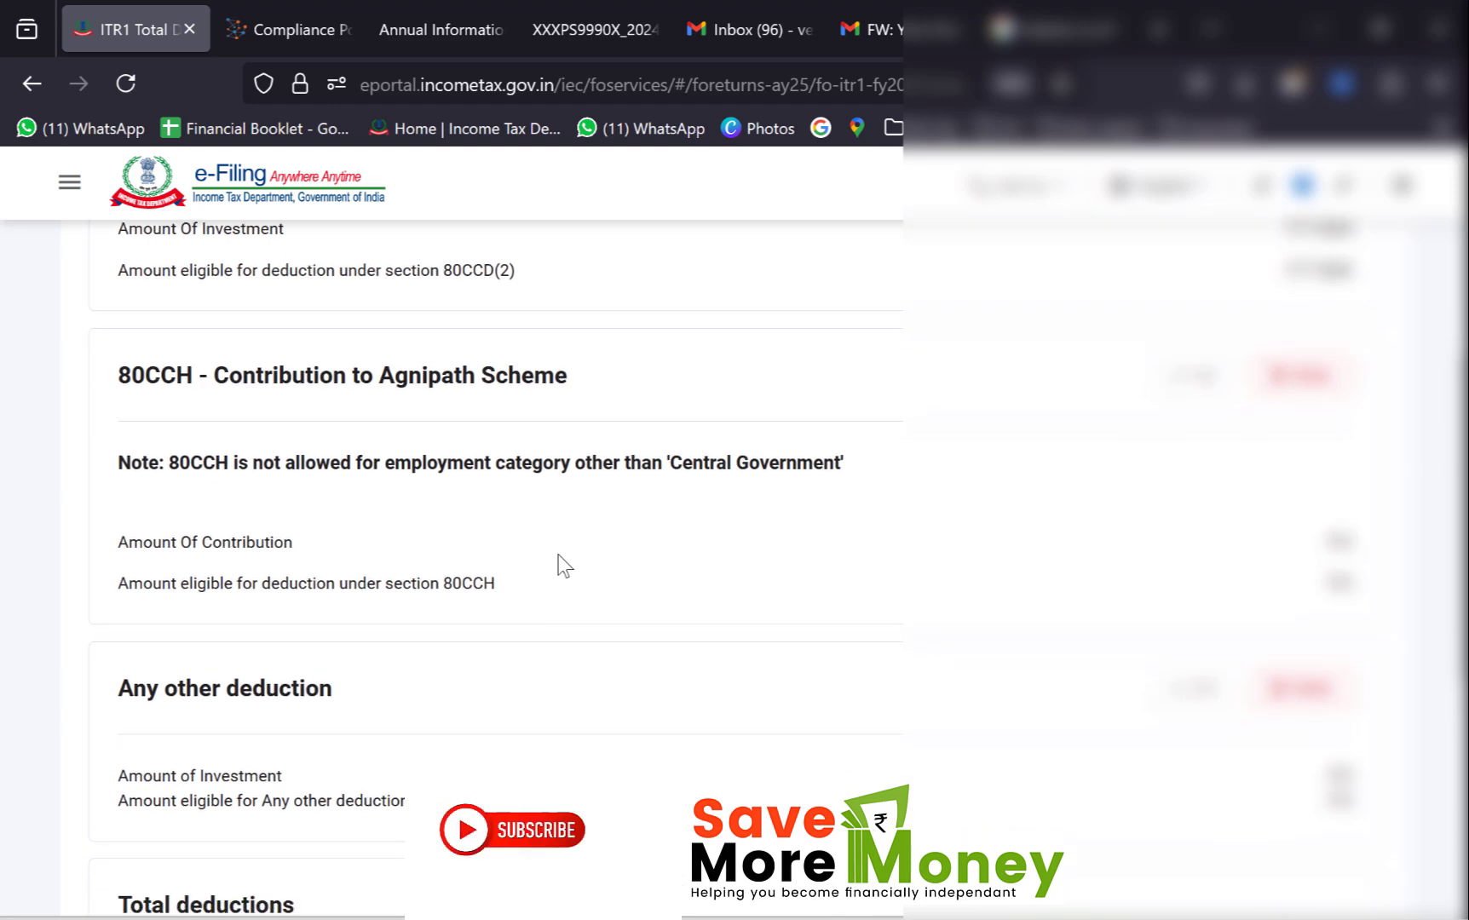
pyautogui.scroll(-3, 558, 554)
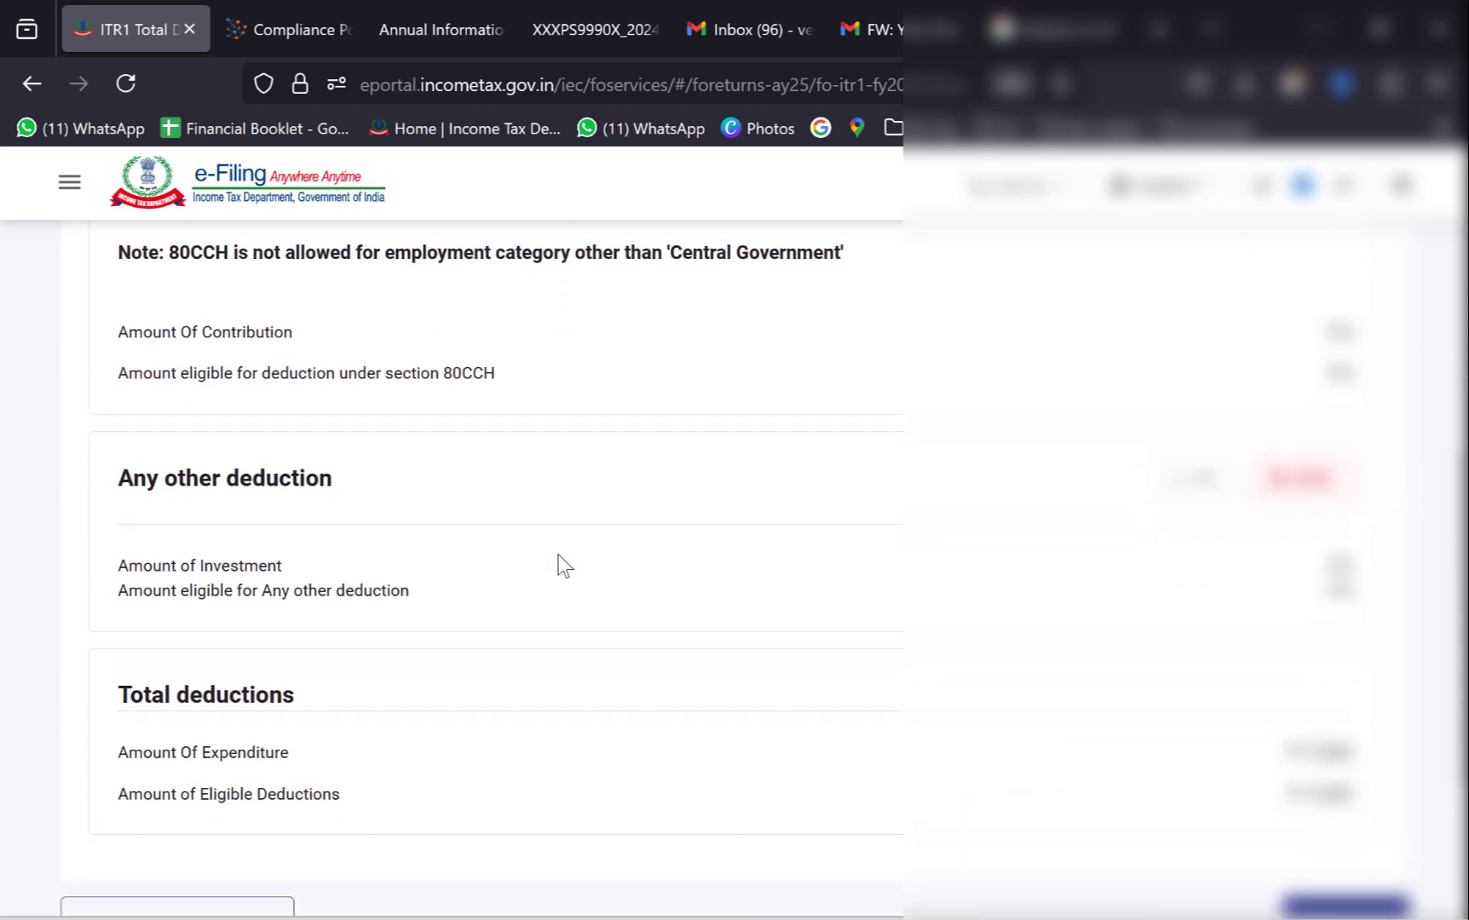
pyautogui.scroll(10, 558, 555)
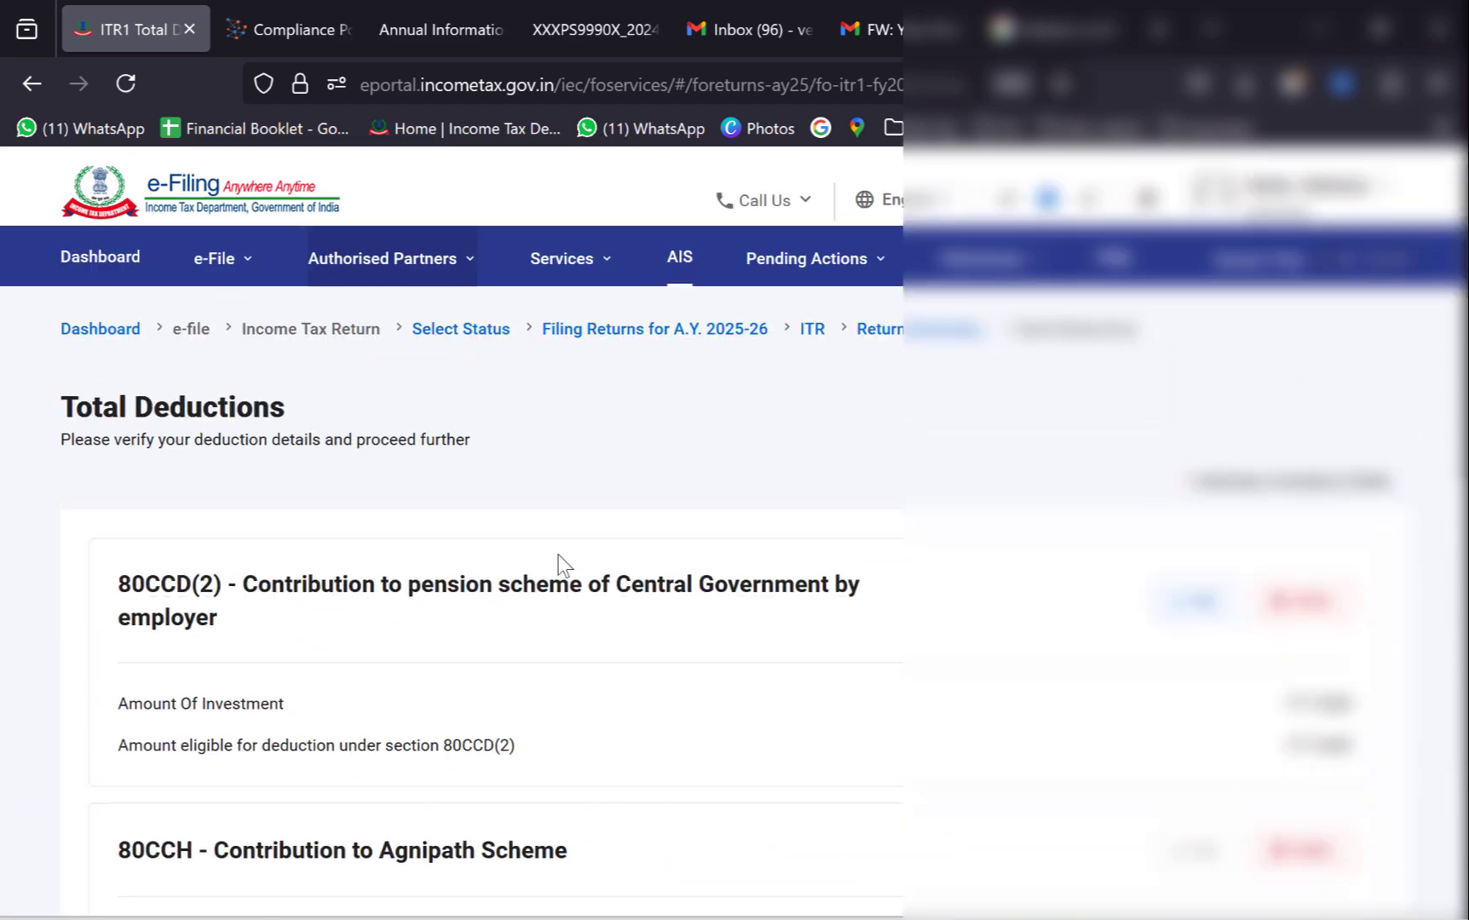
pyautogui.scroll(-10, 558, 555)
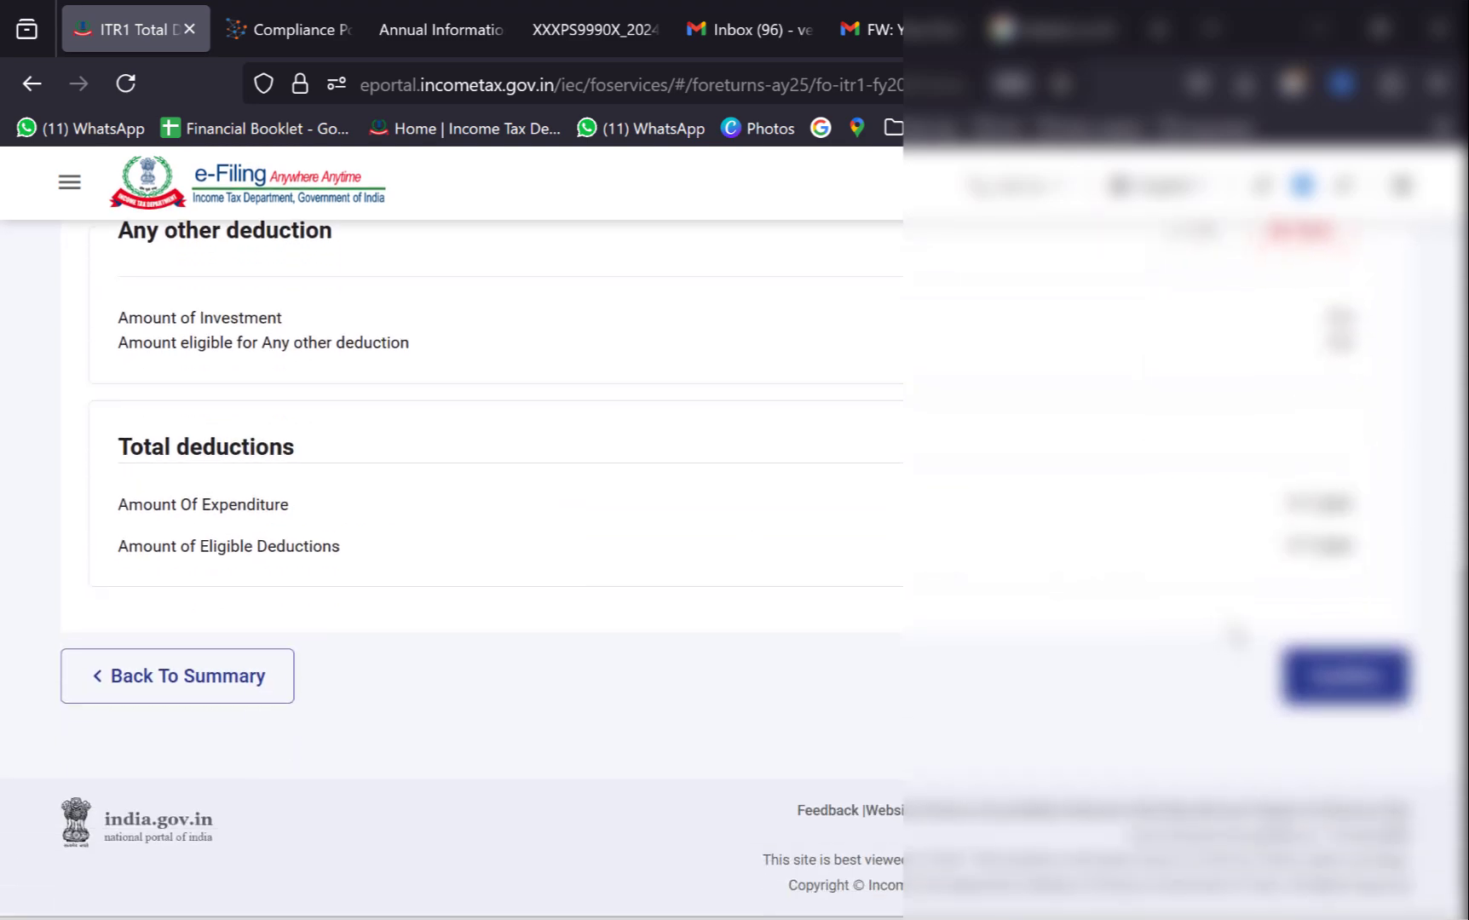
pyautogui.click(1350, 675)
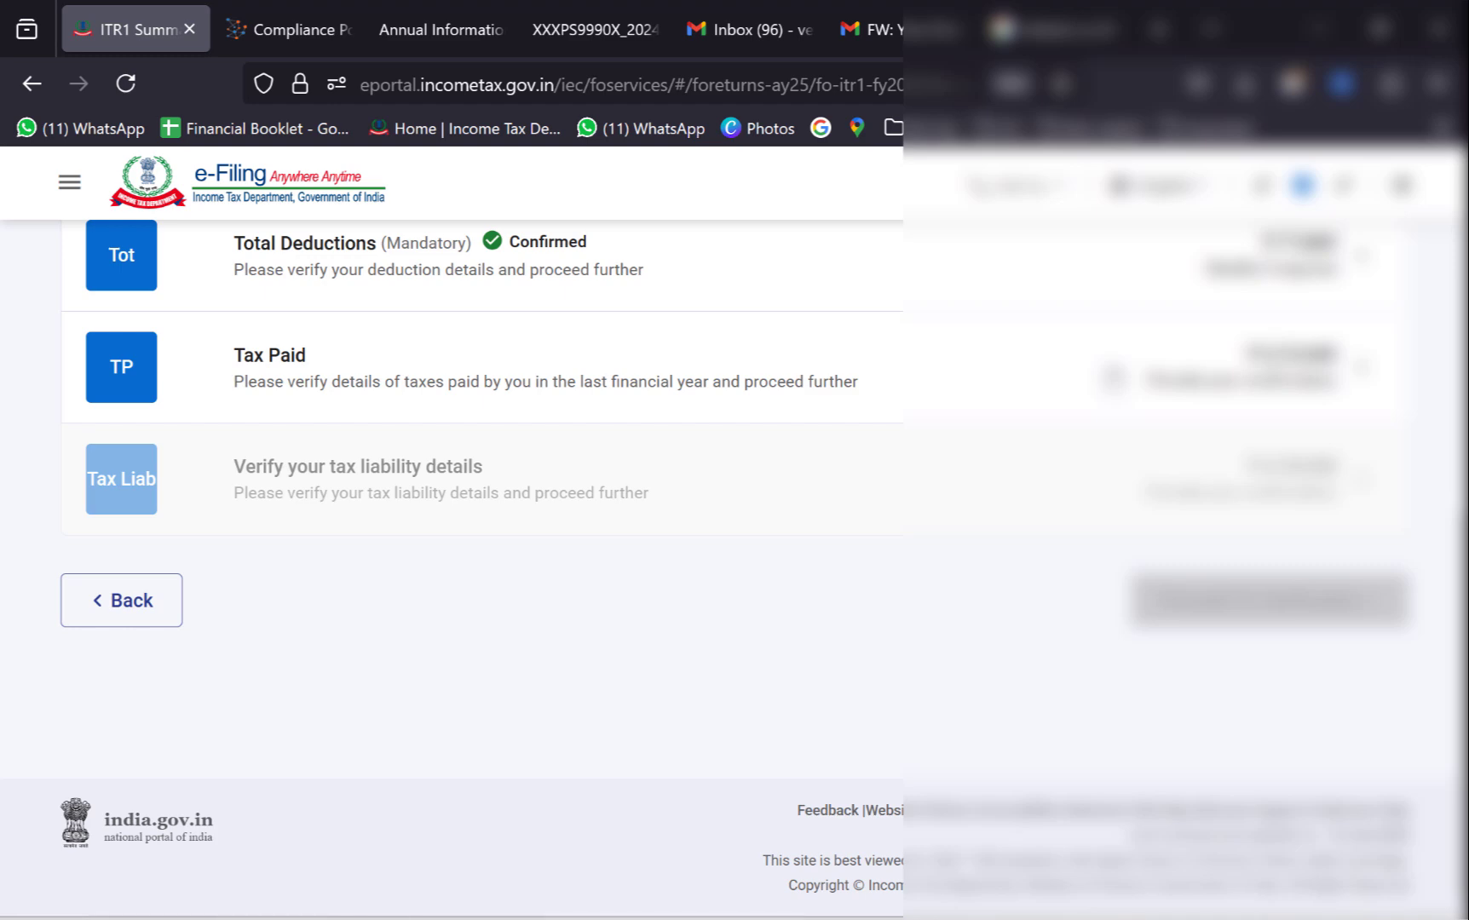
# Open Tax Paid, review the TDS, TCS, advance tax and self-assessment tax schedules with the total, and confirm the section
pyautogui.click(1113, 377)
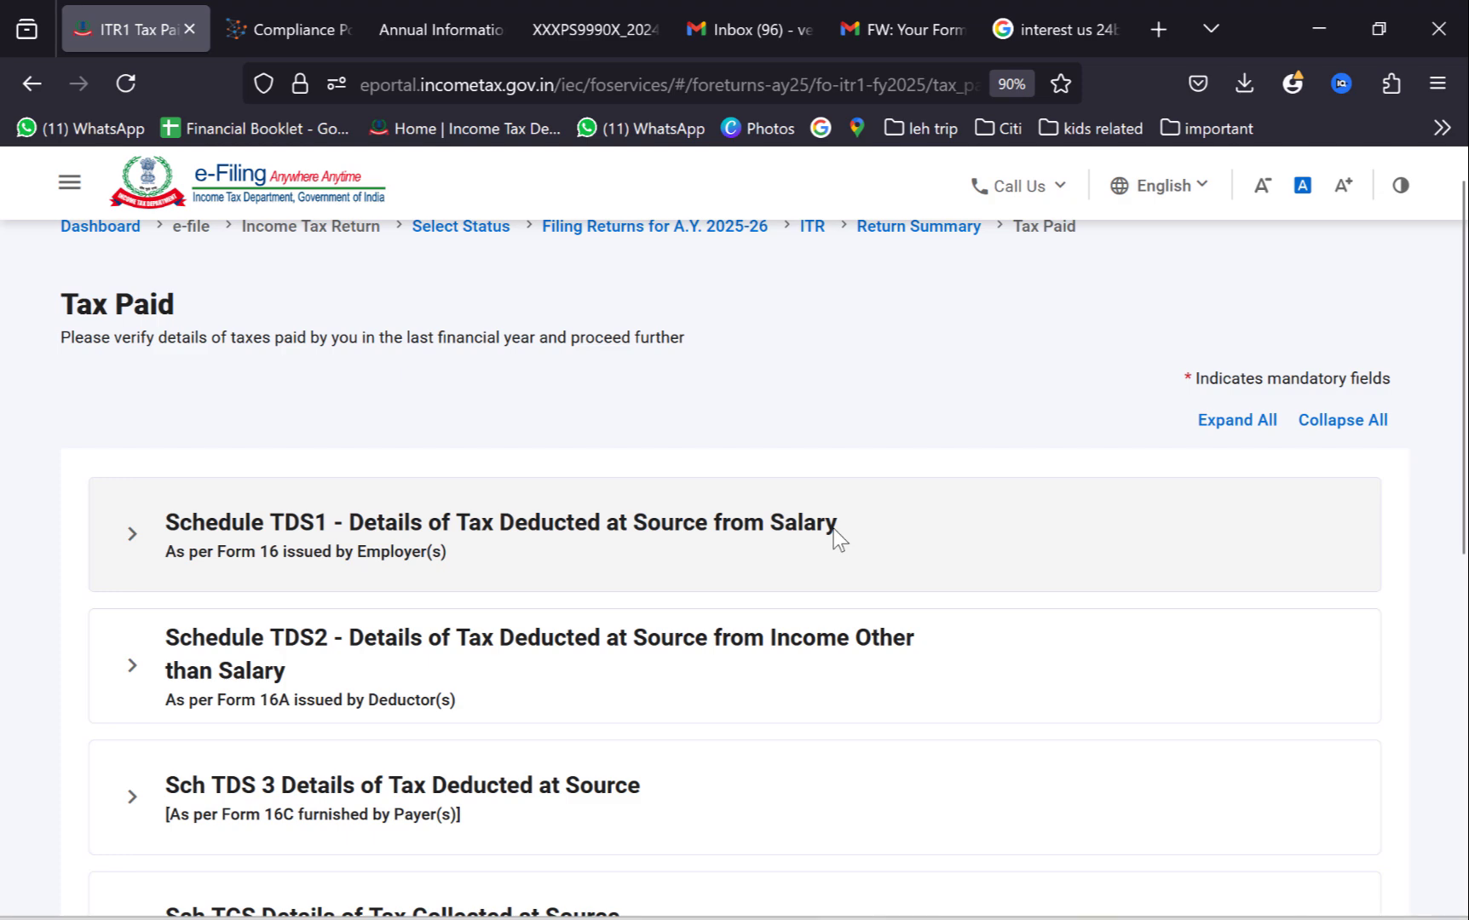
pyautogui.scroll(-2, 834, 528)
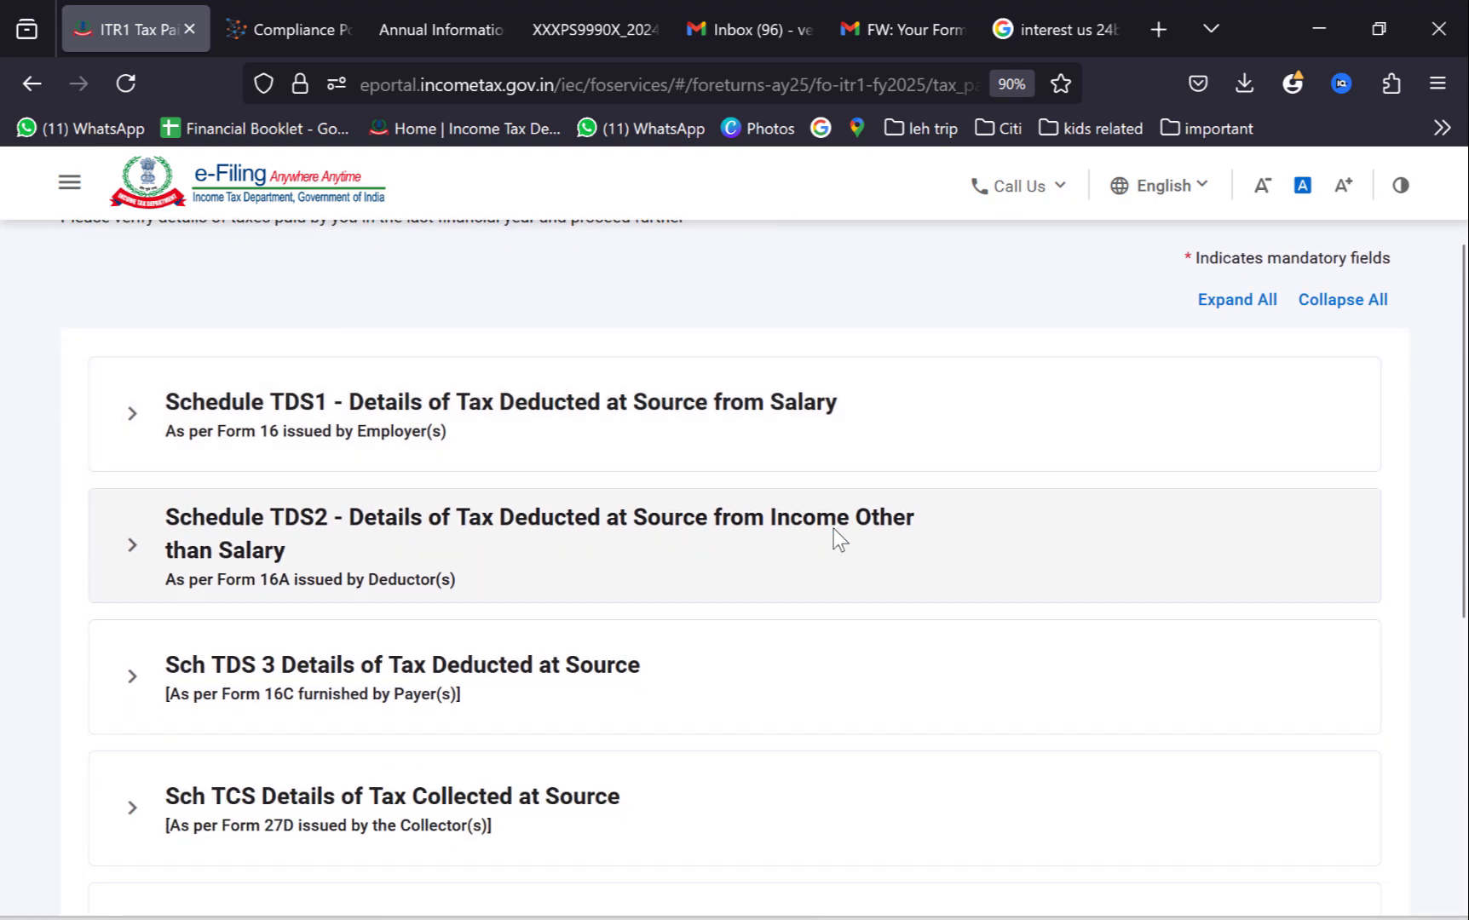
pyautogui.scroll(-2, 833, 528)
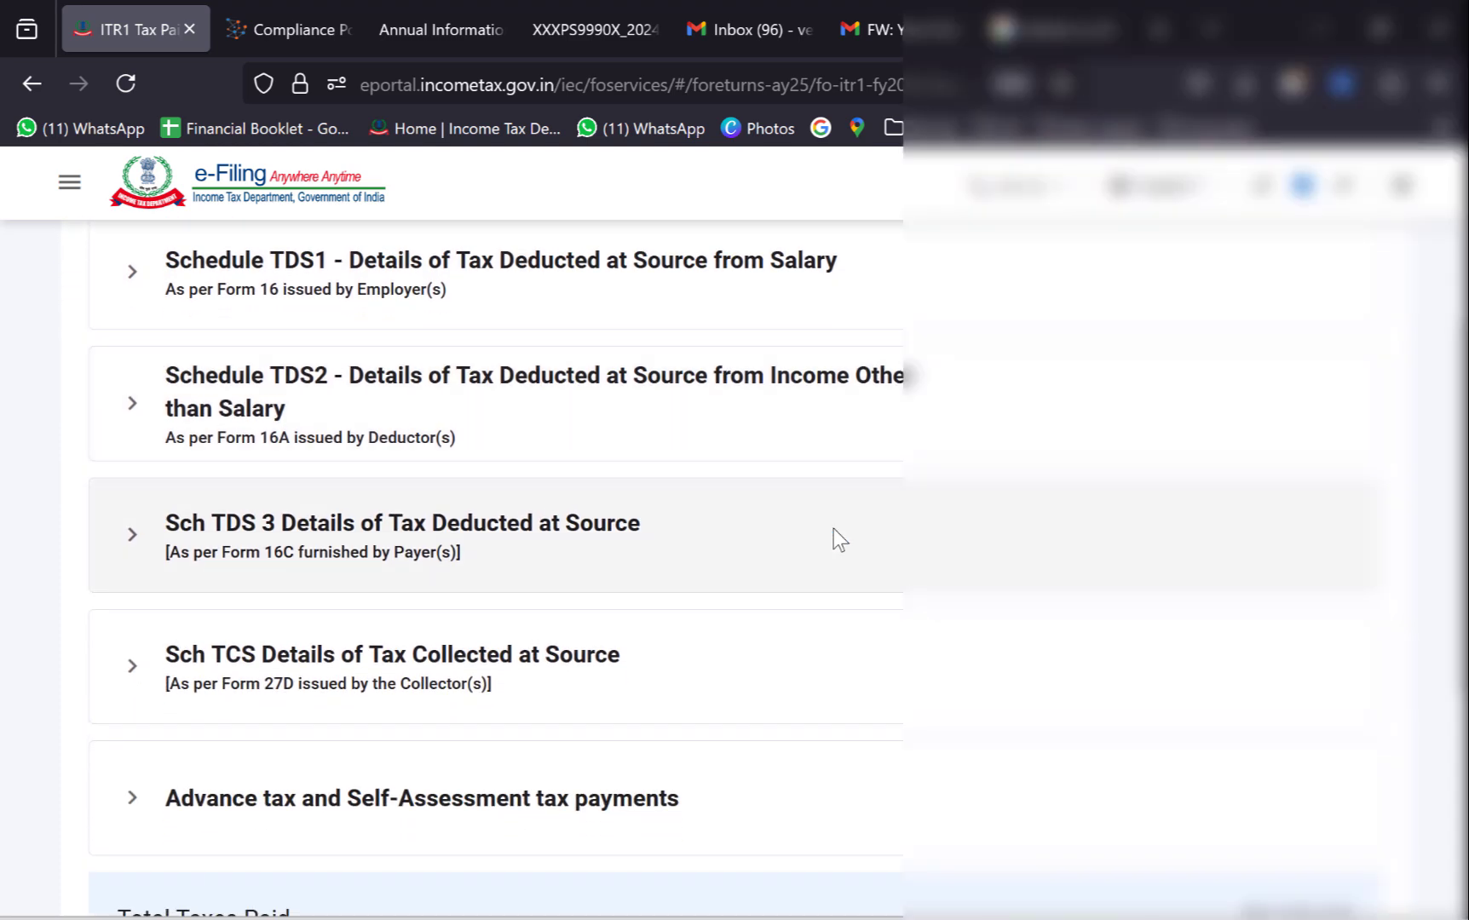
pyautogui.scroll(-2, 834, 530)
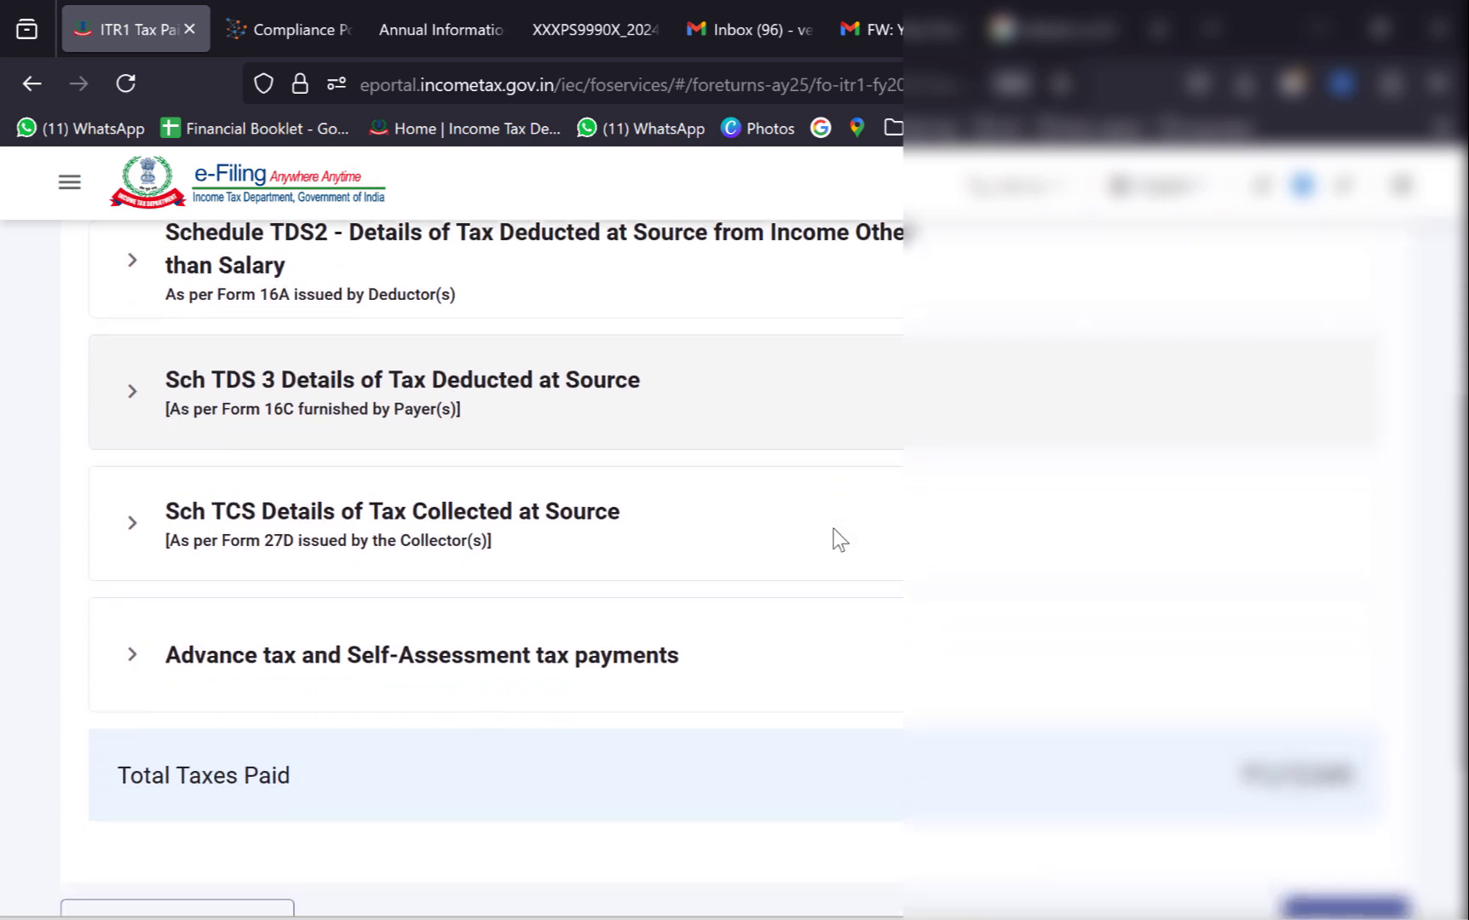
pyautogui.scroll(1, 833, 528)
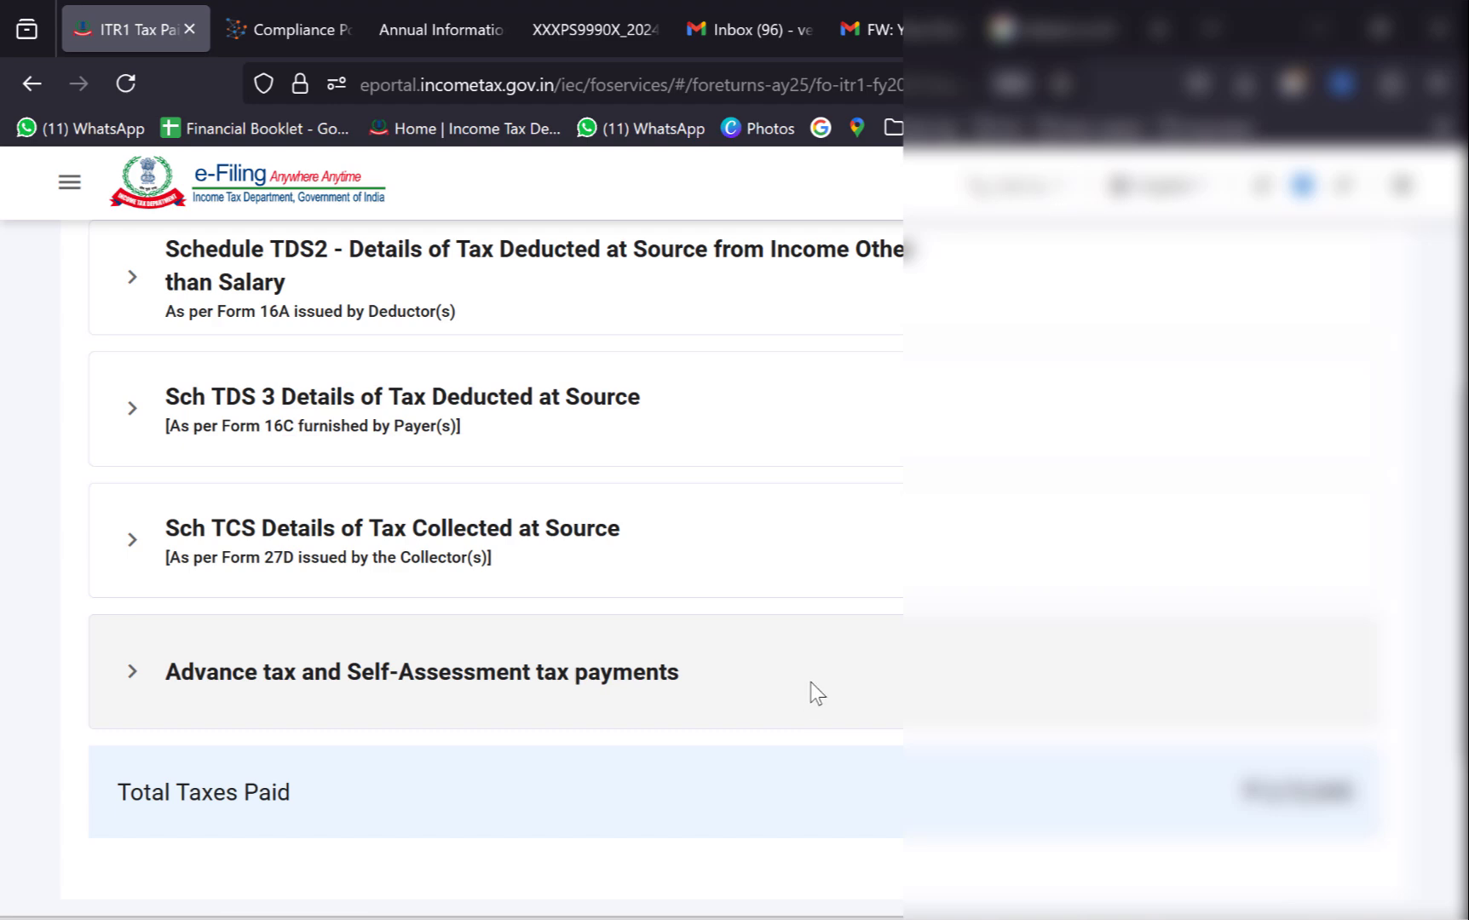
pyautogui.scroll(5, 816, 692)
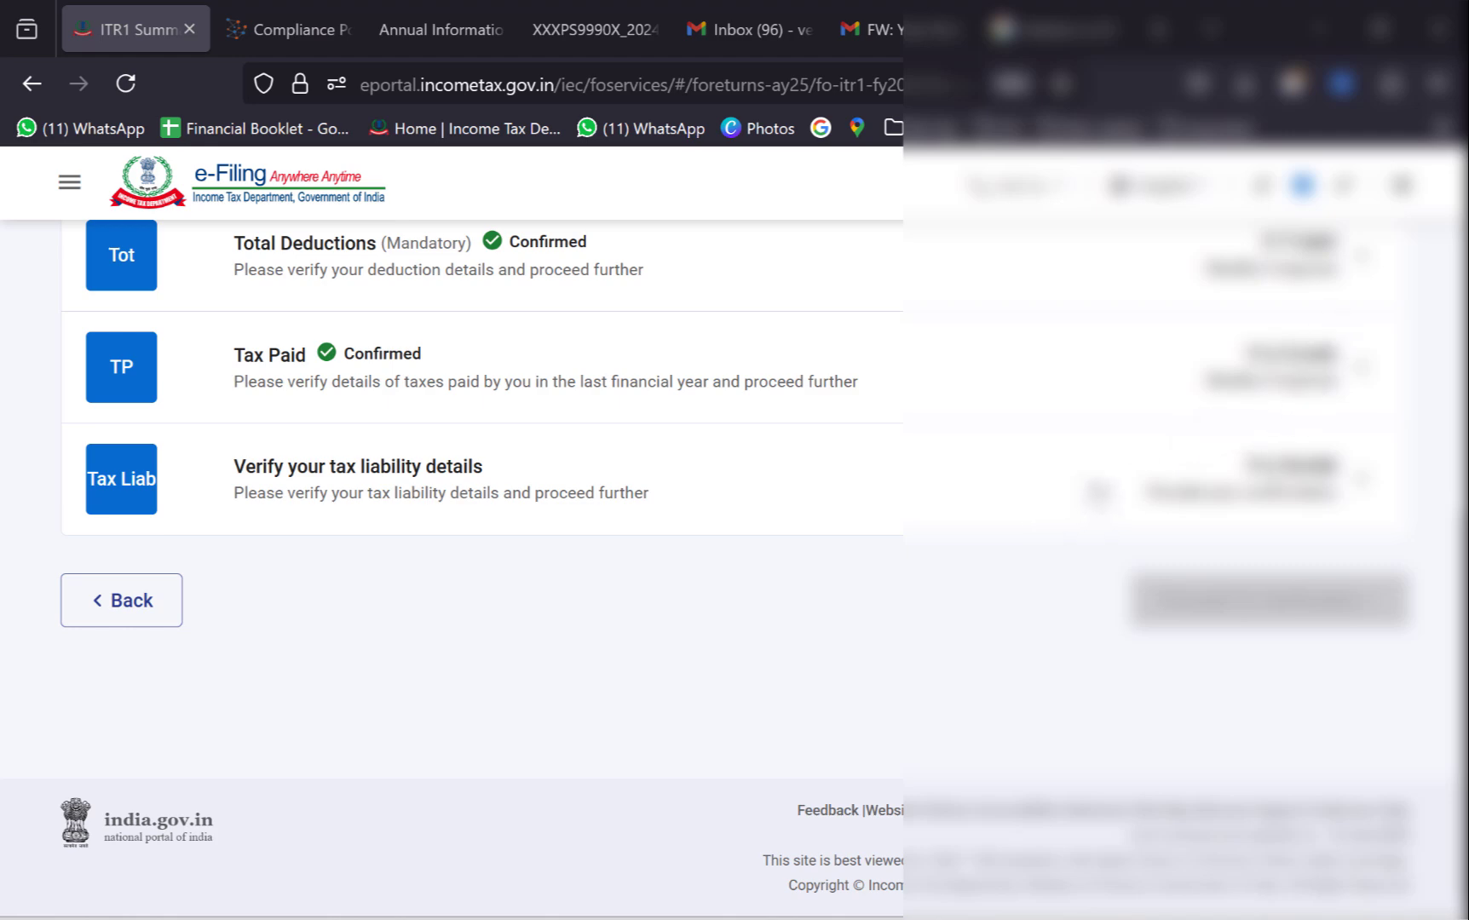
# Open the tax liability details, review the computation of income, tax payable, interest and fee, and confirm the section
pyautogui.click(1205, 467)
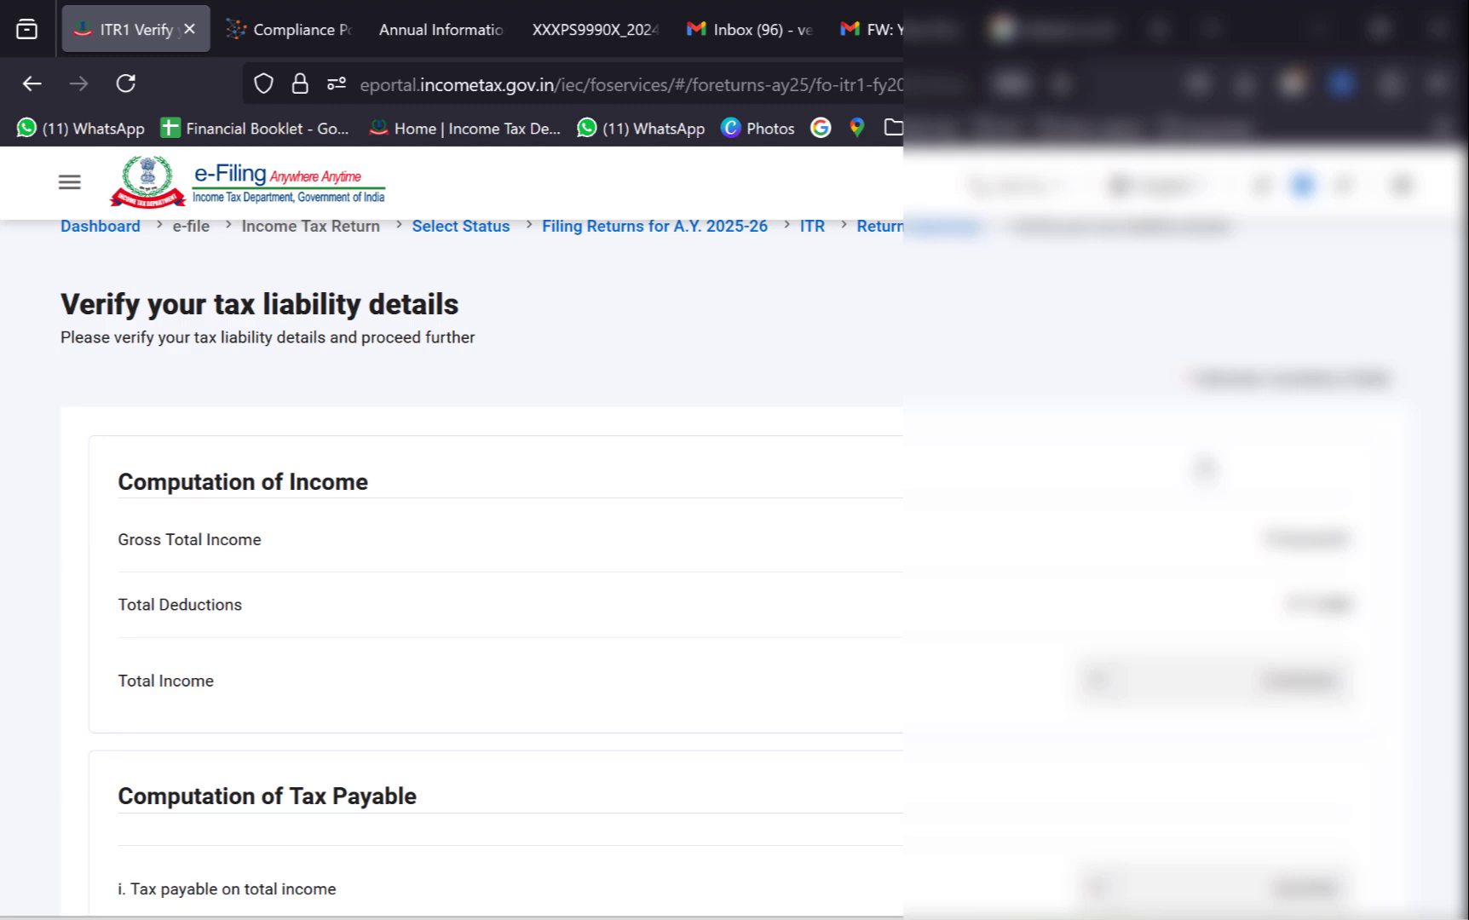
pyautogui.scroll(-10, 1206, 466)
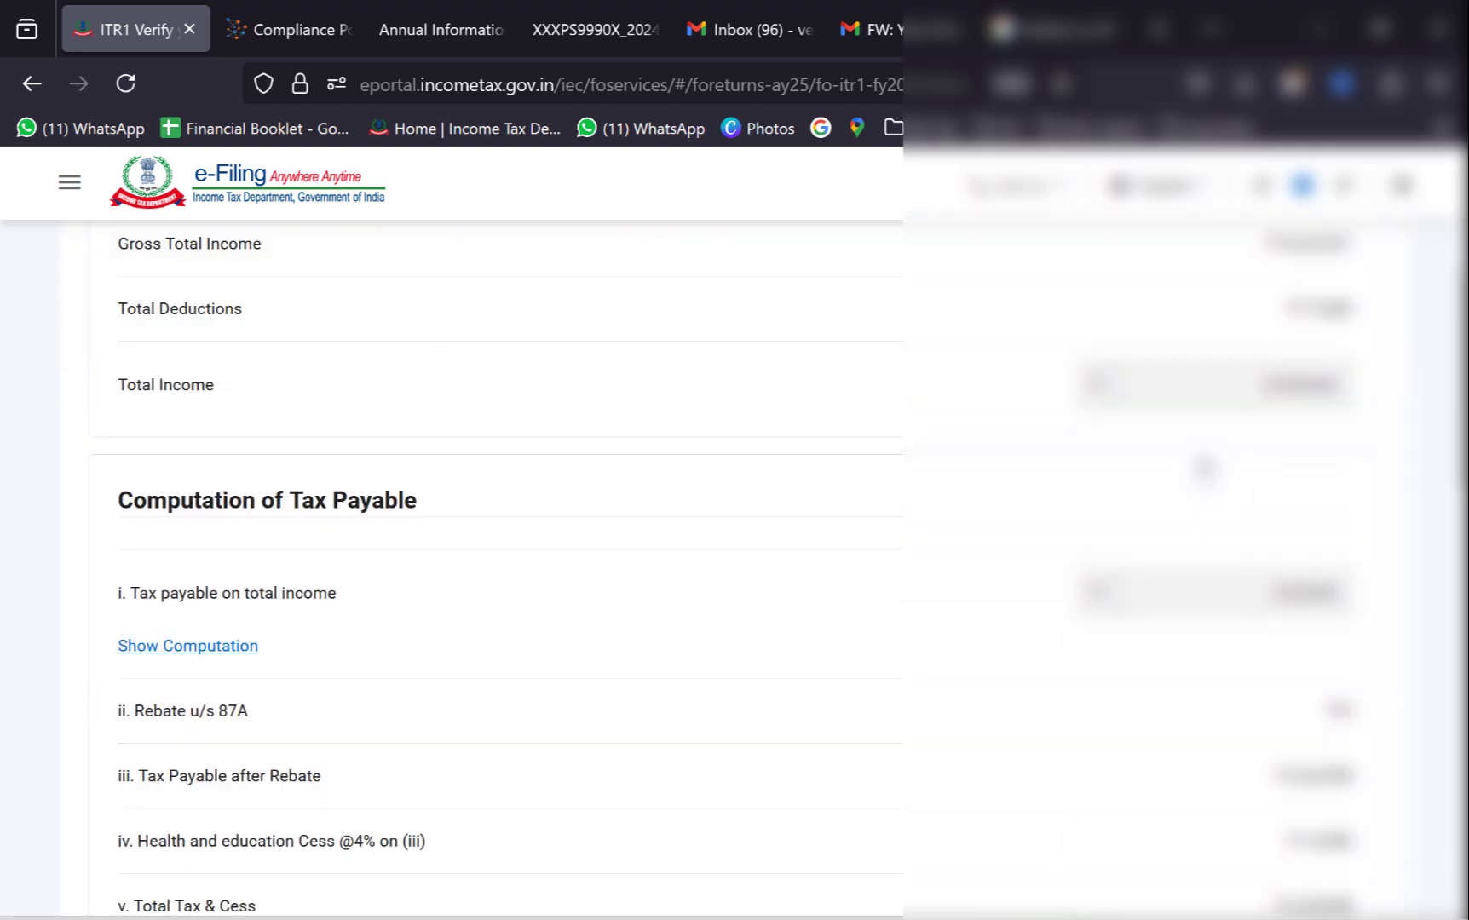
pyautogui.scroll(-6, 1206, 467)
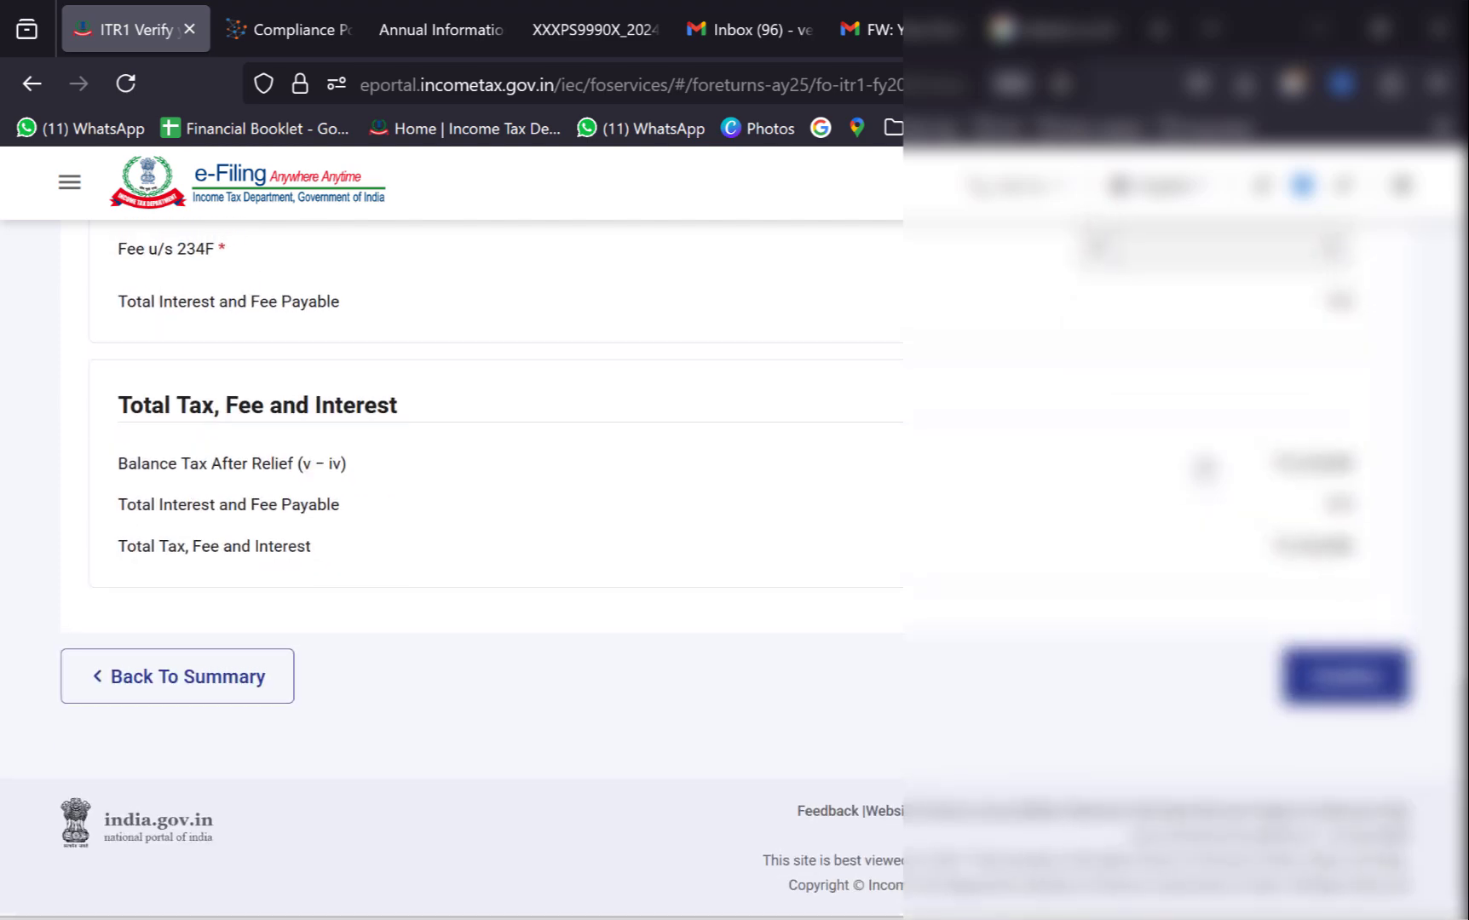
pyautogui.click(1384, 694)
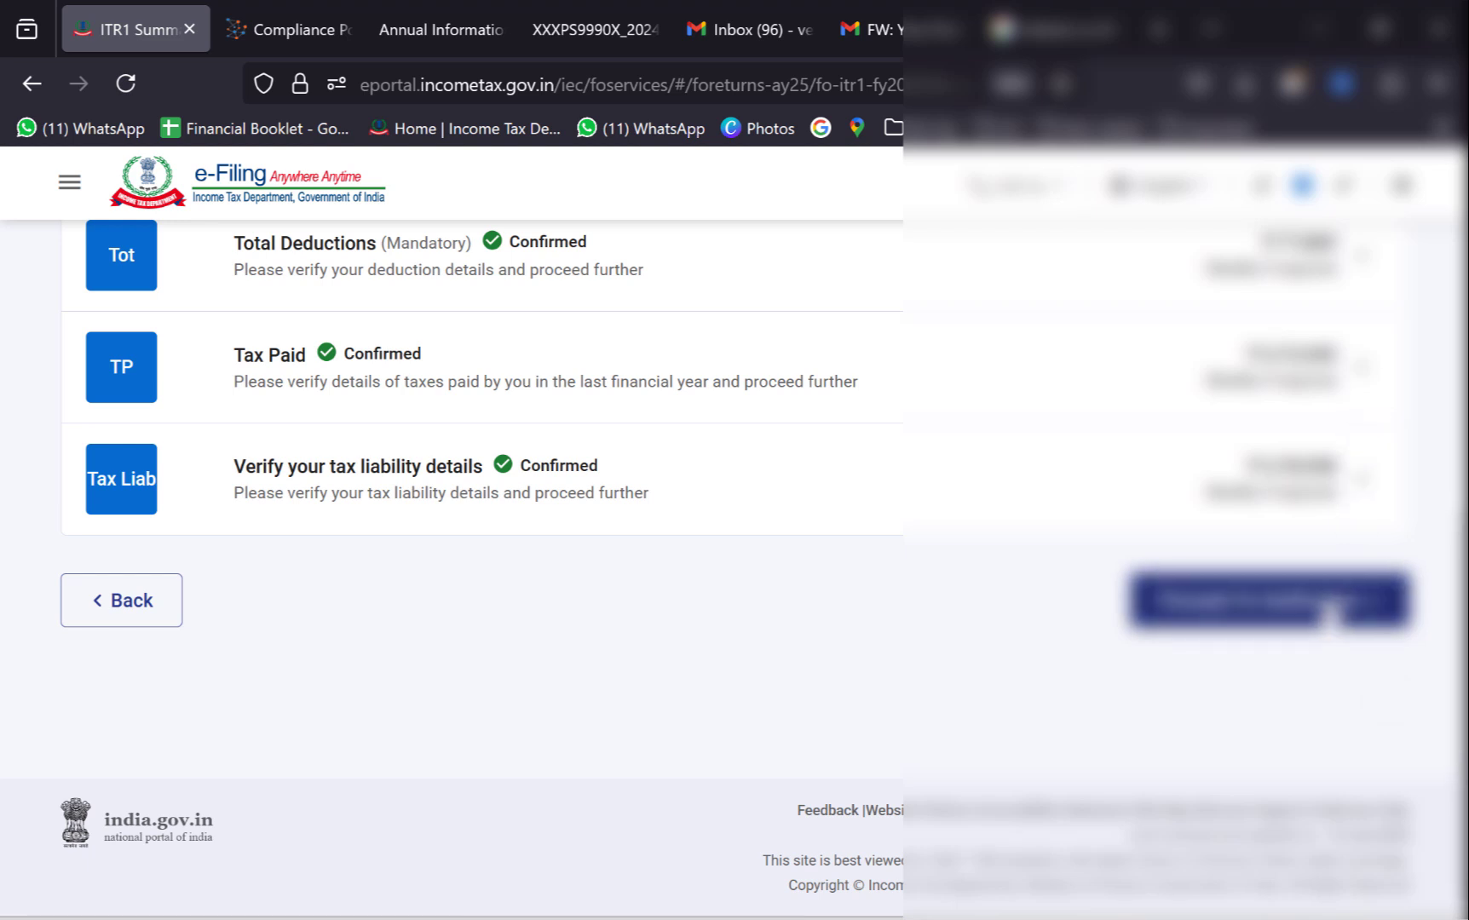
# Proceed from the return summary to the tax summary, and review the payment due, taxable income, deductions and Amount Payable/Refund section
pyautogui.click(1329, 607)
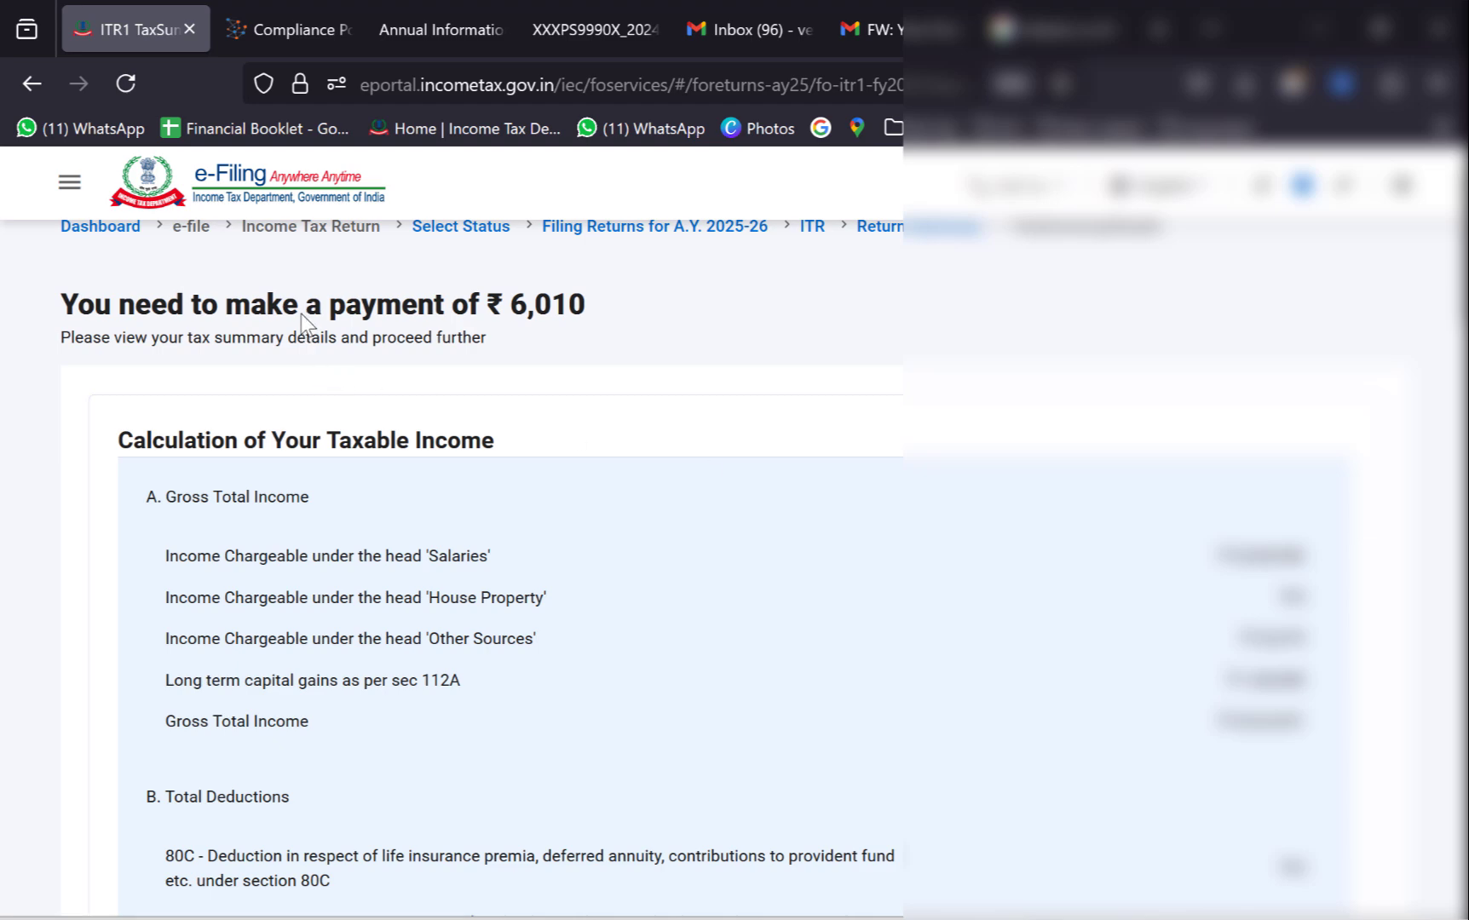
pyautogui.moveTo(301, 314); pyautogui.dragTo(545, 322)
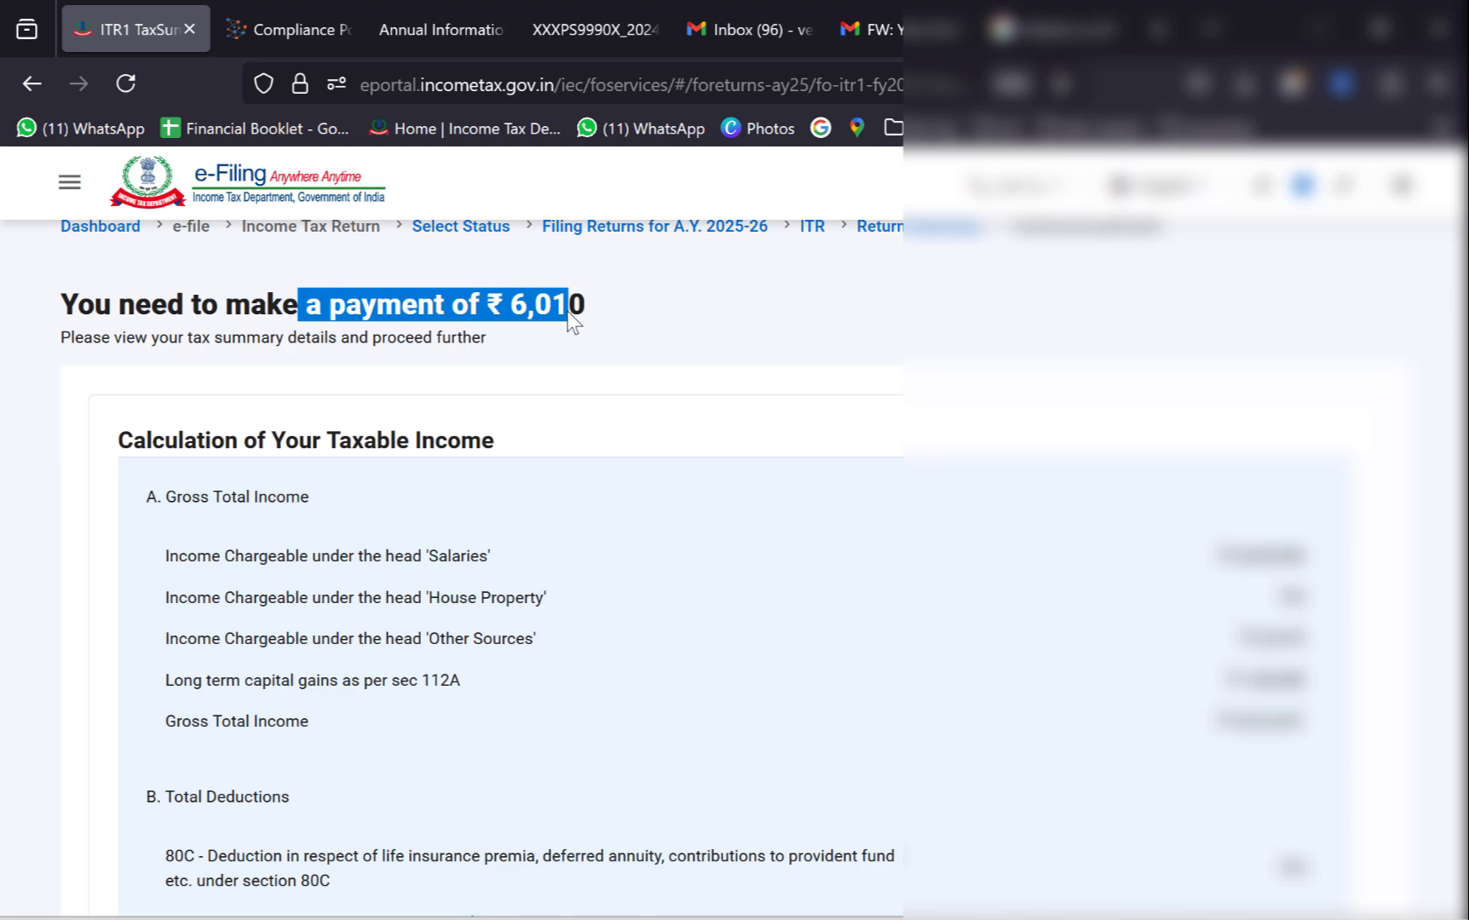
pyautogui.scroll(-15, 603, 322)
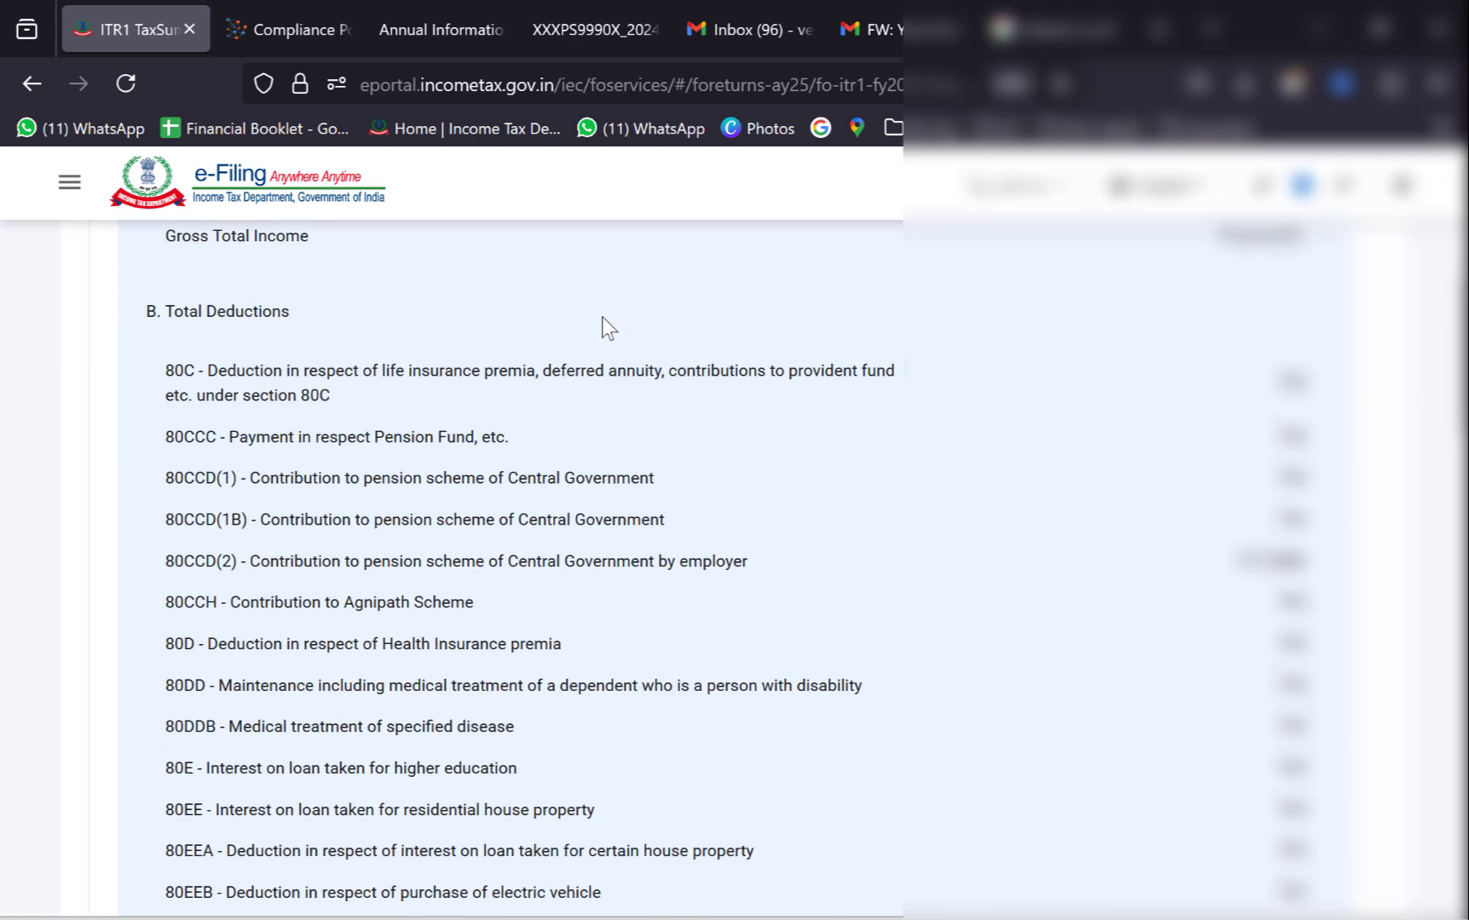
pyautogui.scroll(-8, 602, 317)
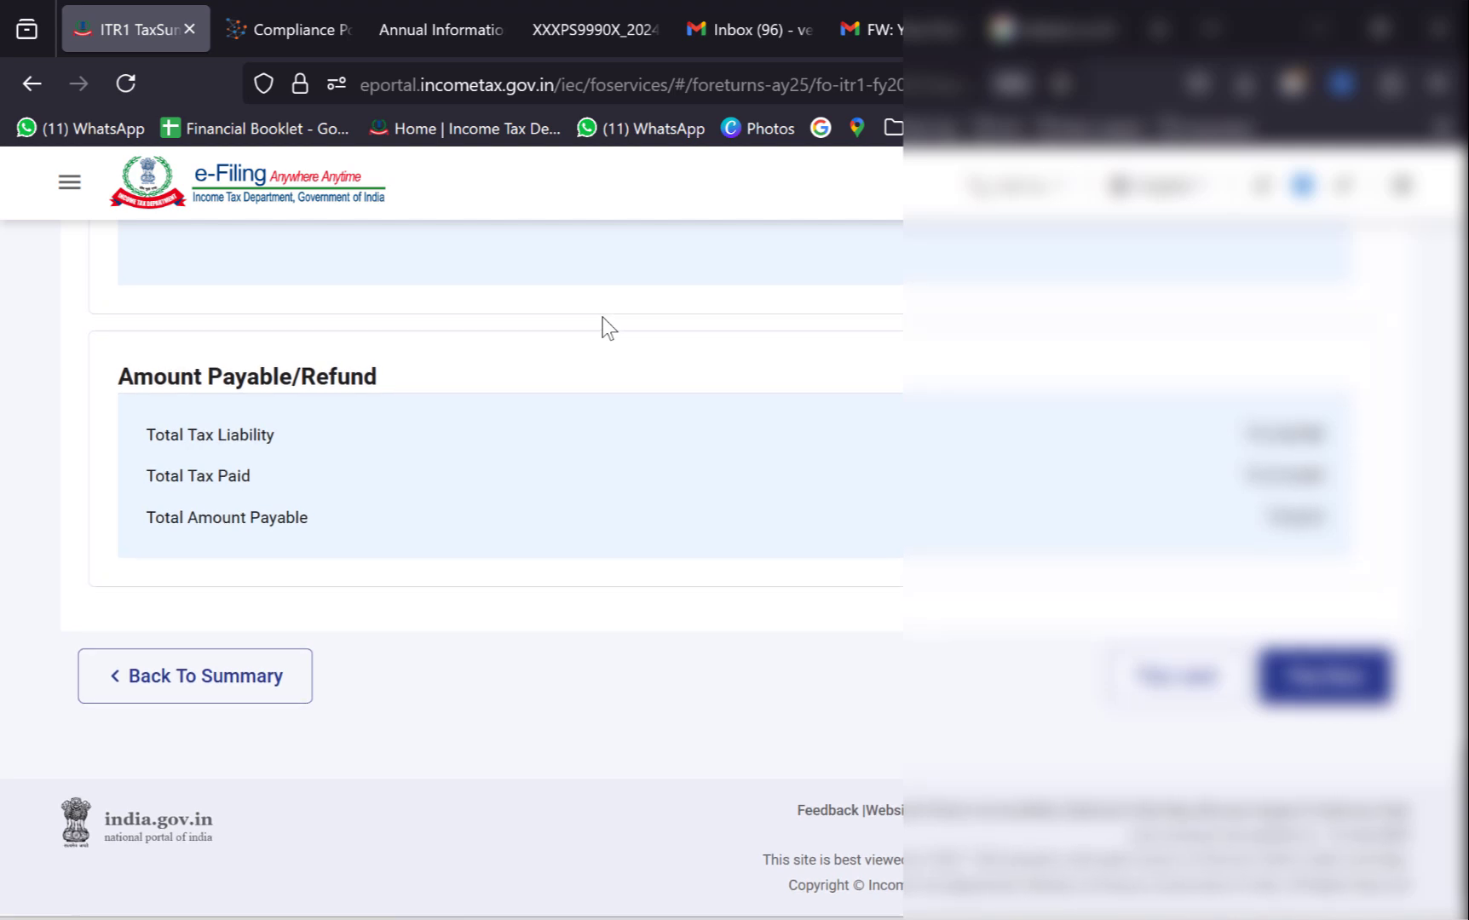